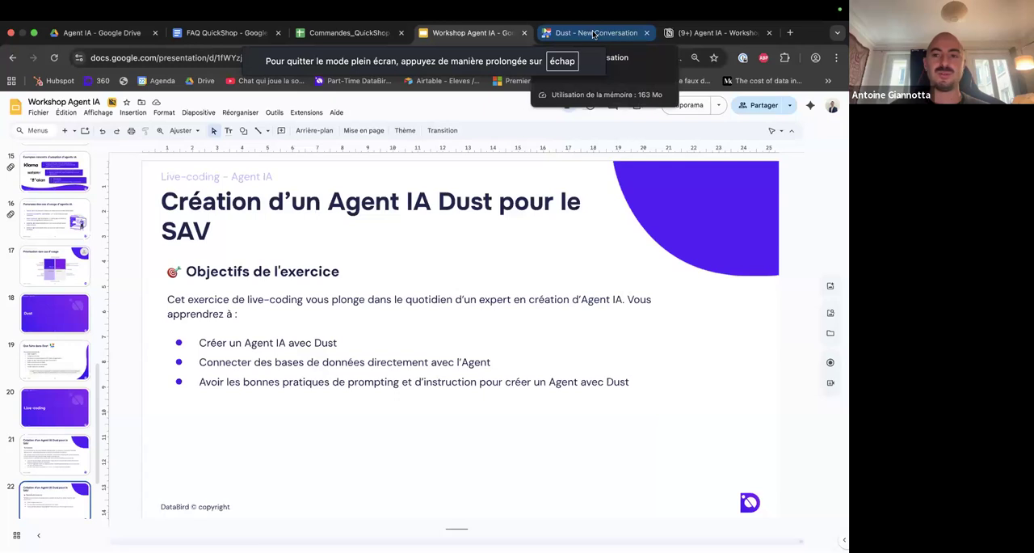
Switch to the Dust conversation page and browse the agents that can be mentioned in a new message.
{"action": "left_click", "coordinate": [593, 34]}
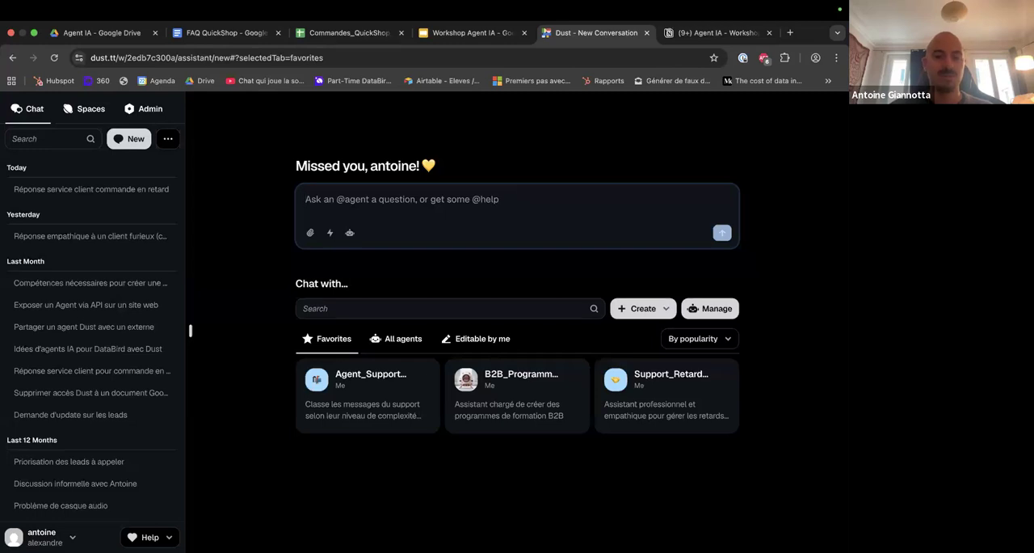
{"action": "type", "text": "@"}
{"action": "key", "text": "Down"}
{"action": "key", "text": "Down"}
{"action": "key", "text": "Down"}
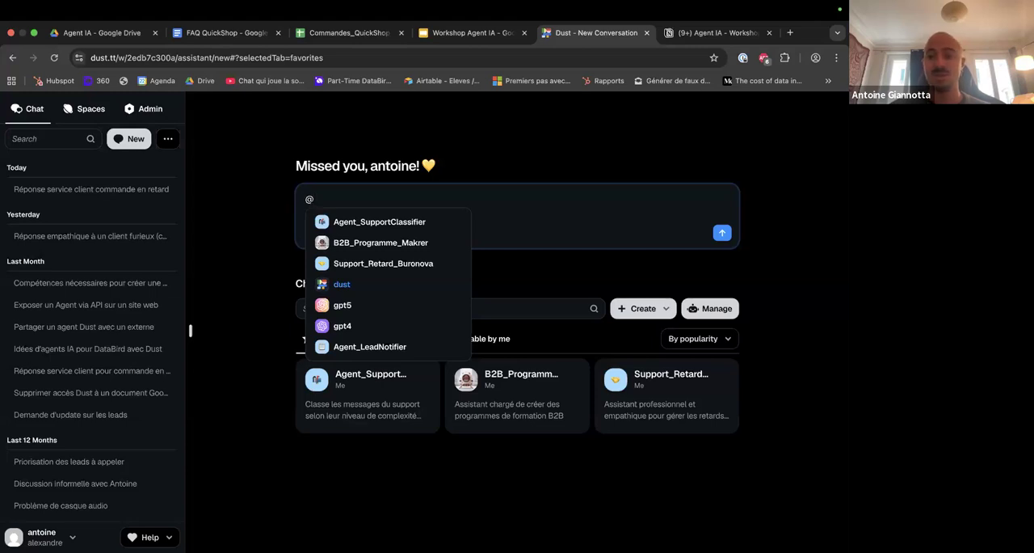
{"action": "key", "text": "Down"}
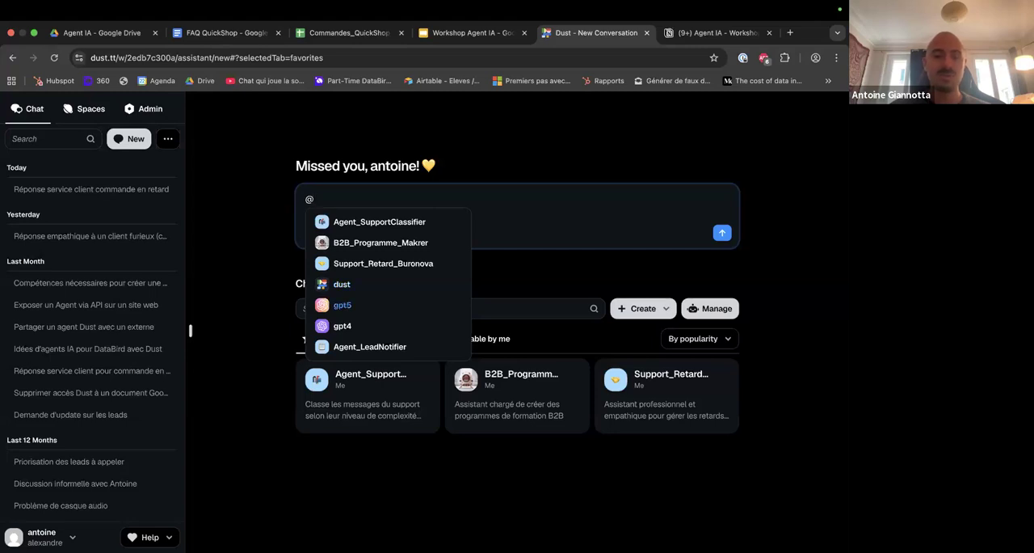
{"action": "key", "text": "Down"}
{"action": "key", "text": "Down"}
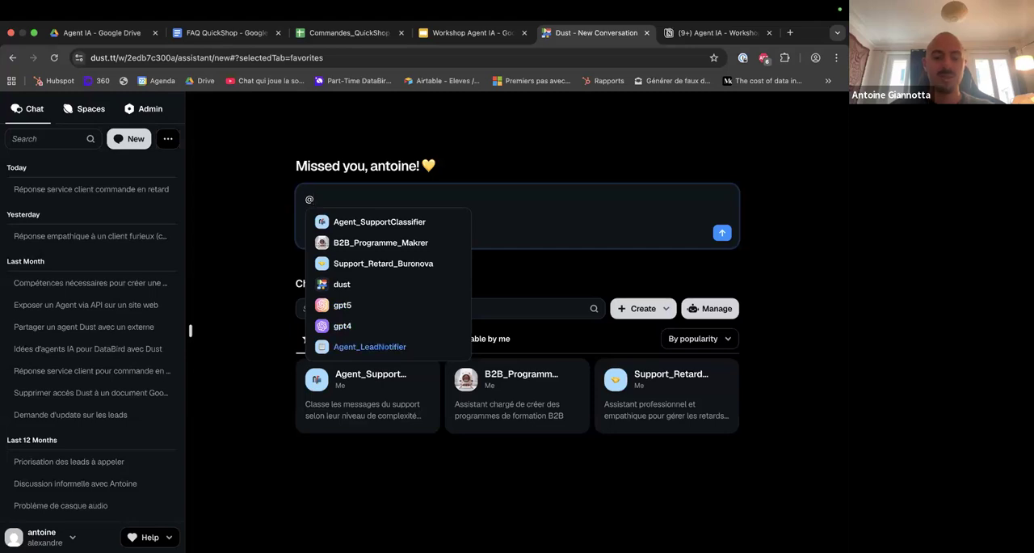
Search the mentionable agents for "gem" and "cla", and clear the message field.
{"action": "type", "text": "gem"}
{"action": "key", "text": "BackSpace"}
{"action": "key", "text": "BackSpace"}
{"action": "key", "text": "BackSpace"}
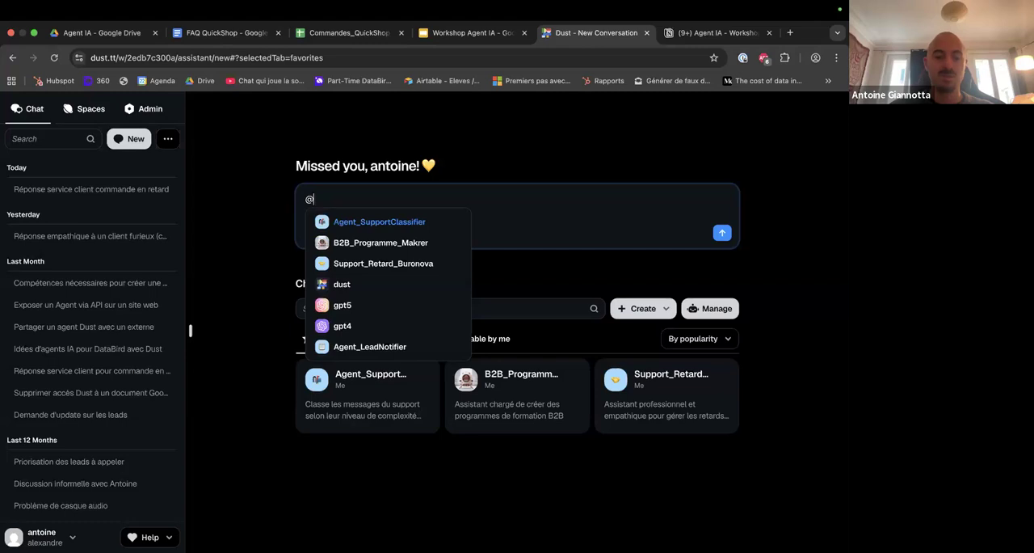
{"action": "type", "text": "cla"}
{"action": "key", "text": "BackSpace"}
{"action": "key", "text": "BackSpace"}
{"action": "key", "text": "BackSpace"}
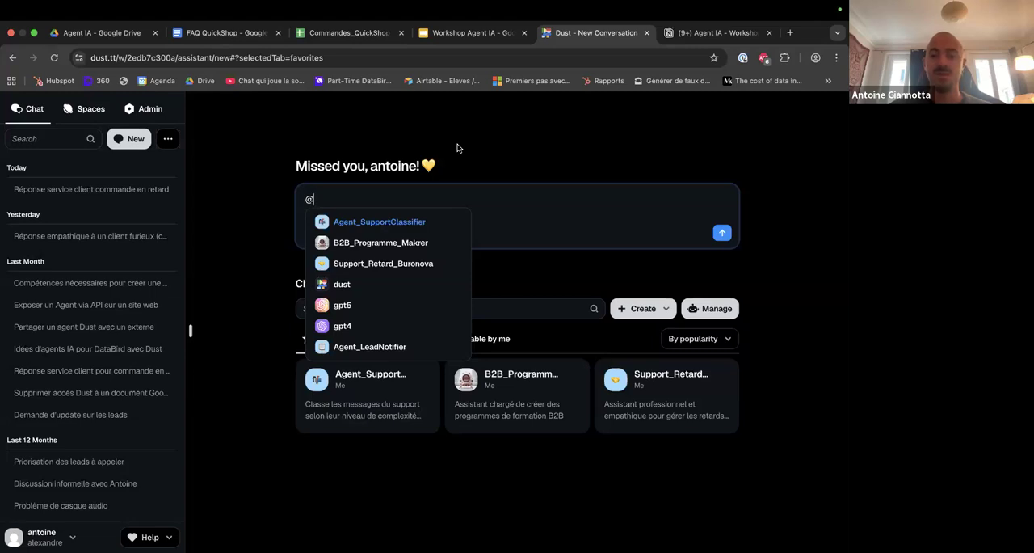
{"action": "key", "text": "BackSpace"}
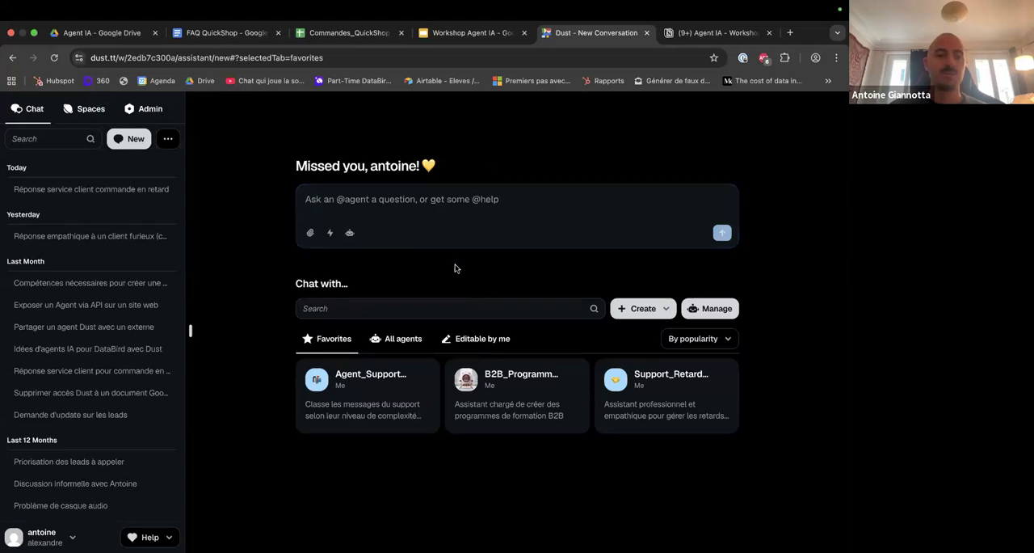
View the connected data of the company space and return to the chat page.
{"action": "left_click", "coordinate": [91, 109]}
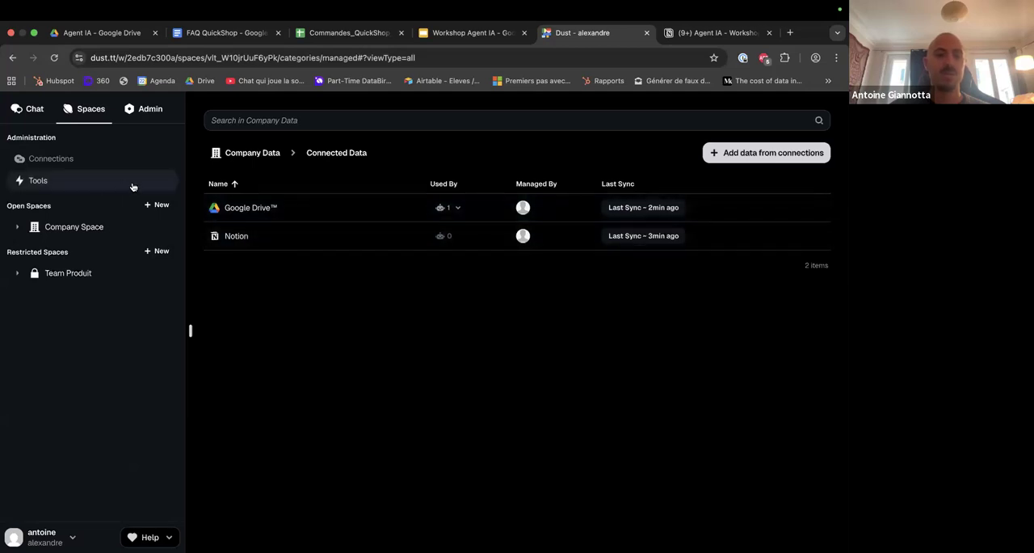
{"action": "left_click", "coordinate": [36, 111]}
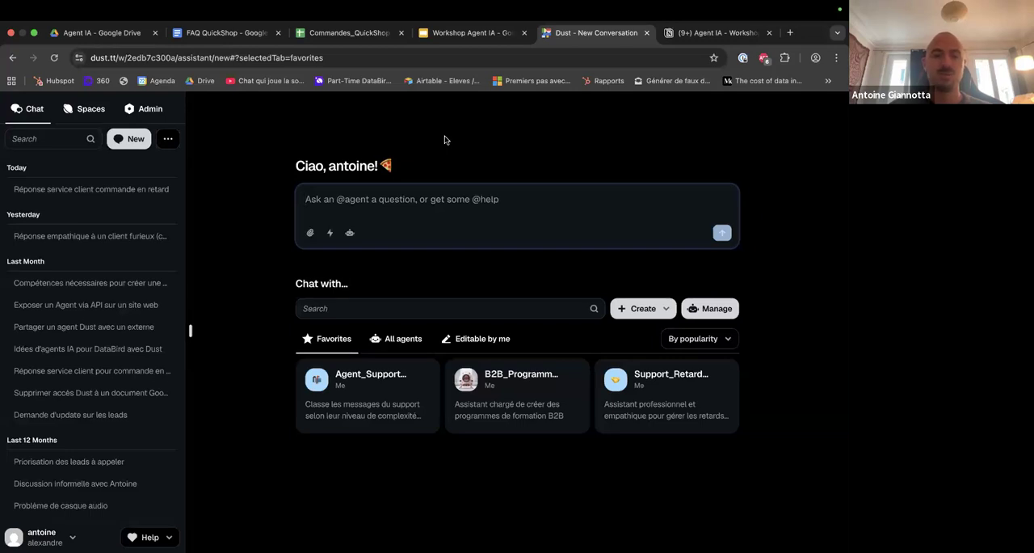
Copy the full Étape 1 client ticket prompt from the Agent IA - Workshop page in Notion and return to Dust.
{"action": "left_click", "coordinate": [687, 34]}
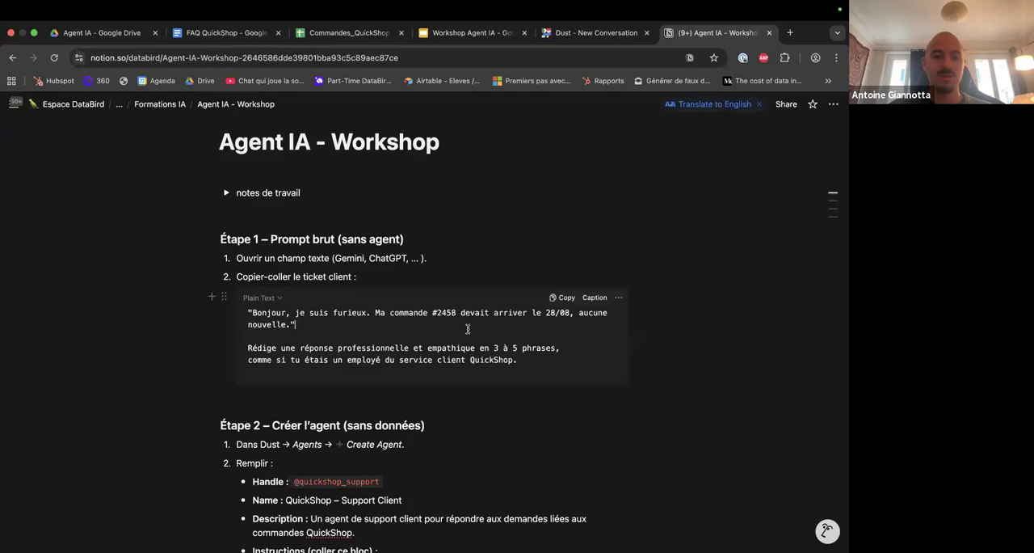
{"action": "key", "text": "ctrl+a"}
{"action": "left_click", "coordinate": [572, 37]}
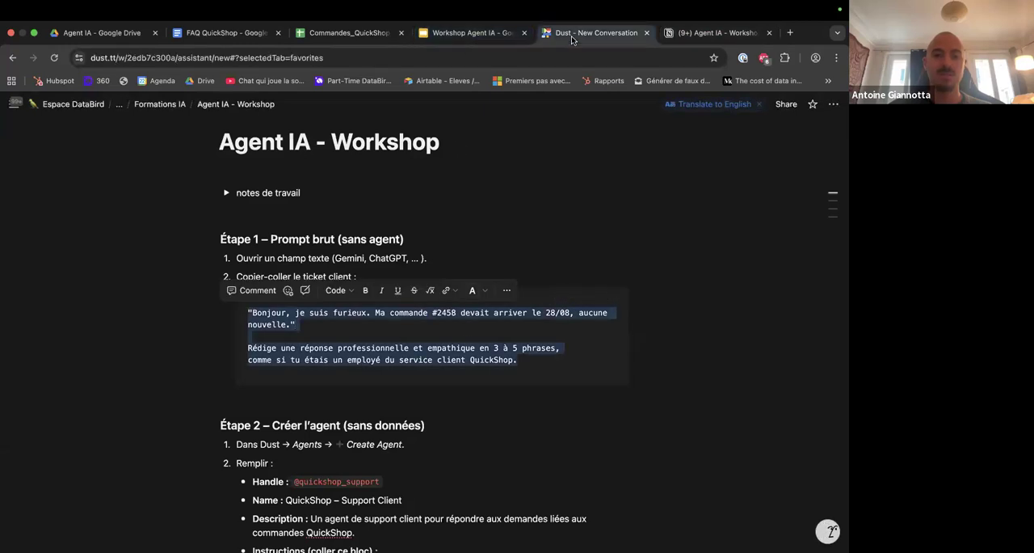
Mention the gpt5 agent in a new conversation and send it the copied client ticket prompt.
{"action": "type", "text": "@gpt"}
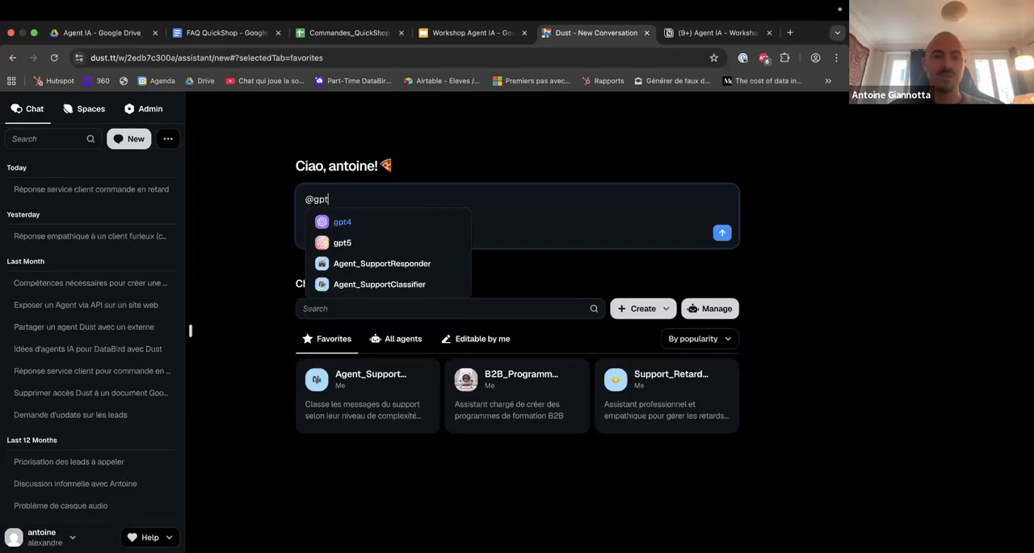
{"action": "key", "text": "Down"}
{"action": "key", "text": "Return"}
{"action": "type", "text": "\"Bonjour, je suis furieux. Ma commande #2458 devait arriver le 28/08, aucune nouvelle.\" Rédige une réponse professionnelle et empathique en 3 à 5 phrases, comme si tu étais un employé du service client QuickShop."}
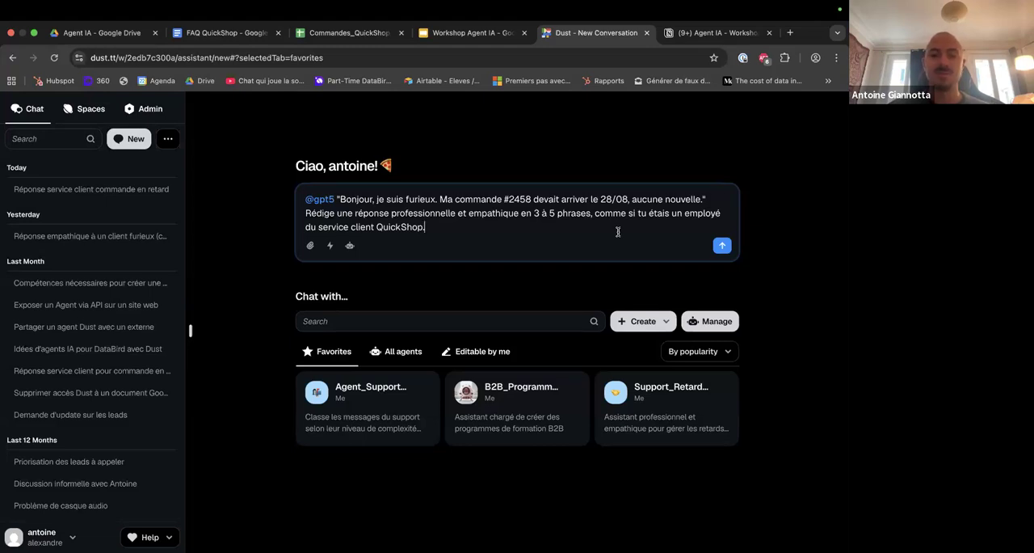
{"action": "left_click", "coordinate": [721, 247]}
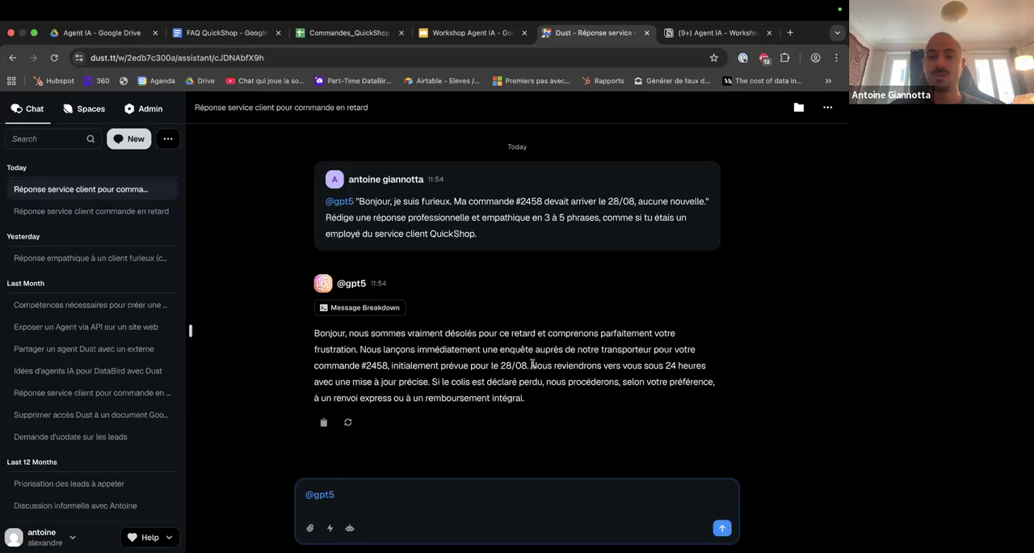
Ask gpt5 "pourquoi as tu précisé ceci :" followed by its sentence "Nous reviendrons vers vous sous 24 heures avec une mise à jour précise.".
{"action": "left_click_drag", "start_coordinate": [533, 365], "coordinate": [429, 379]}
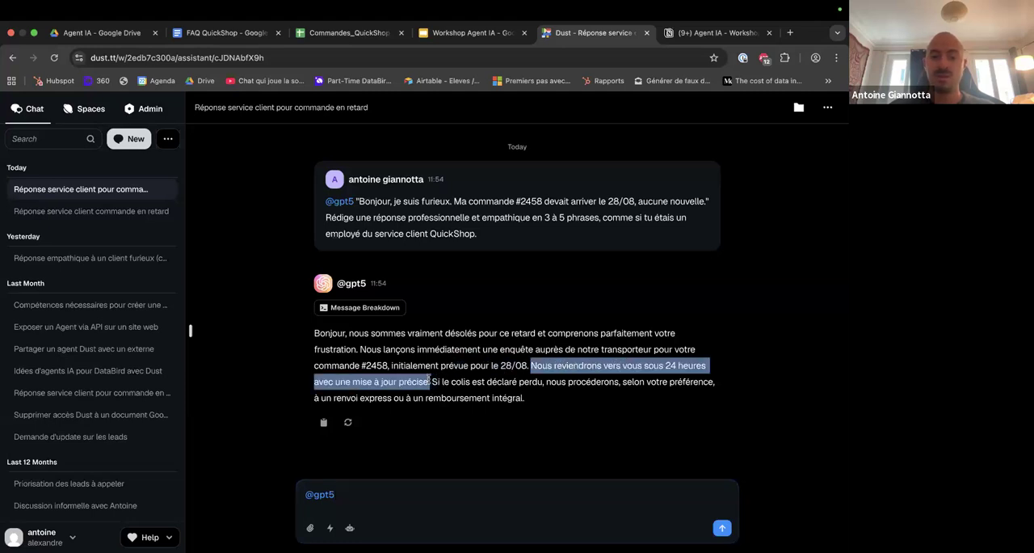
{"action": "left_click", "coordinate": [388, 490]}
{"action": "type", "text": "p"}
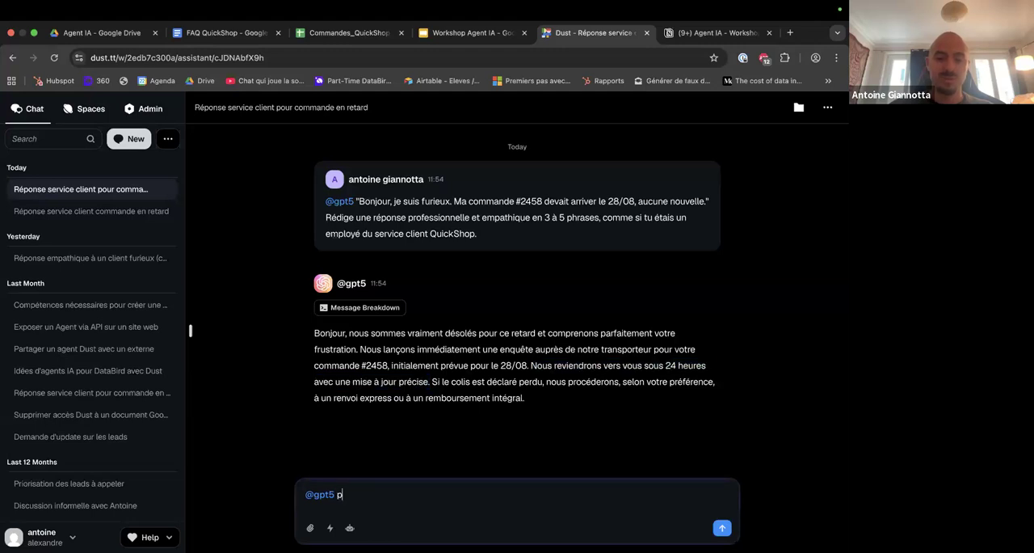
{"action": "type", "text": "ourquoi as "}
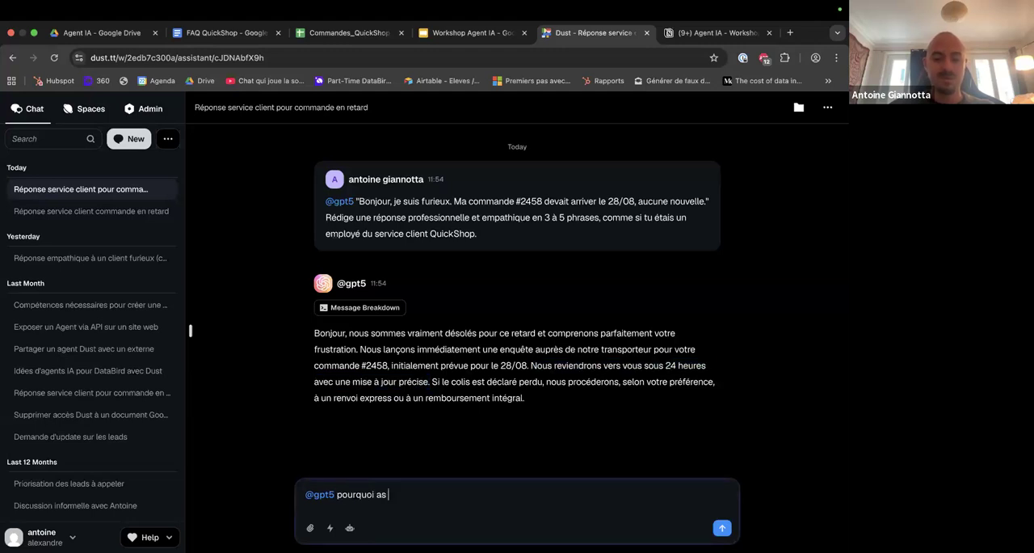
{"action": "type", "text": "tu précisé ceci :"}
{"action": "type", "text": "Nous reviendrons vers vous sous 24 heures avec une mise à jour précise."}
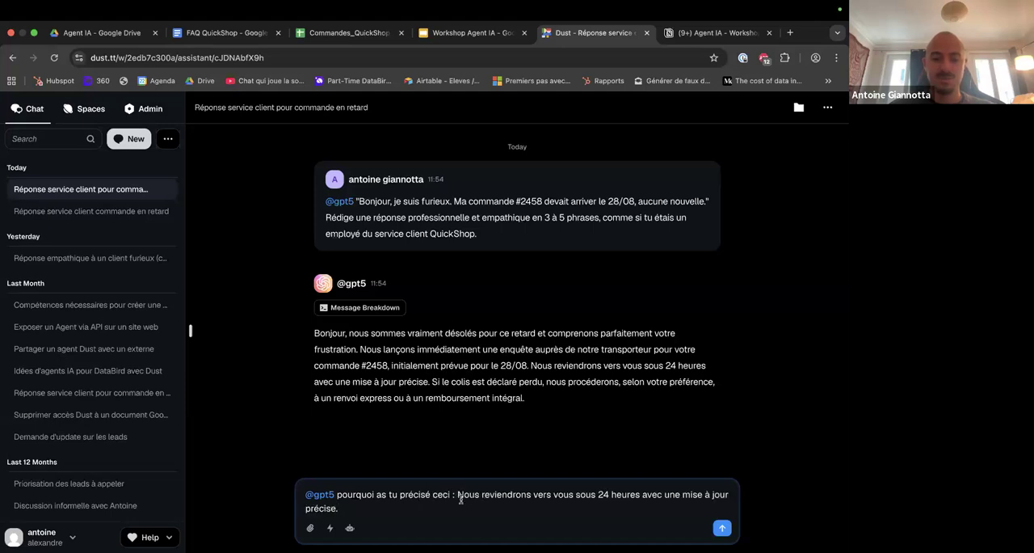
{"action": "key", "text": "Return"}
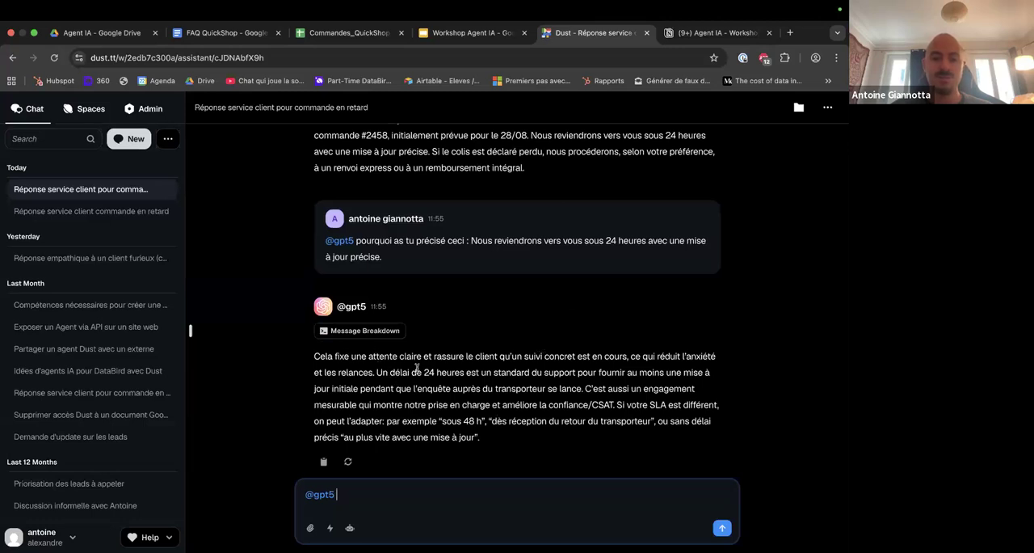
Examine gpt5's justification of the 24-hour delay and its SLA remark, and review the start of the conversation.
{"action": "left_click_drag", "start_coordinate": [389, 373], "coordinate": [546, 374]}
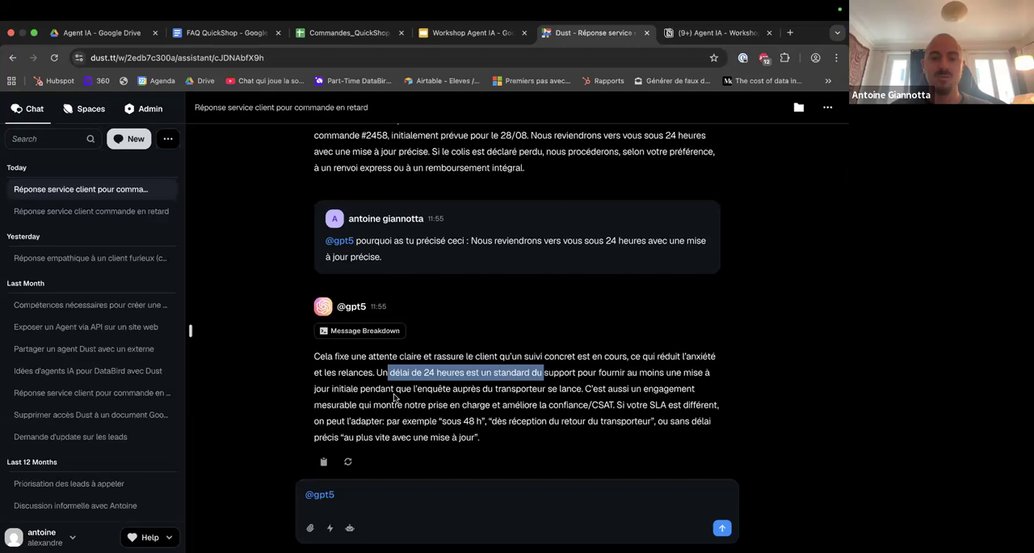
{"action": "left_click", "coordinate": [431, 387]}
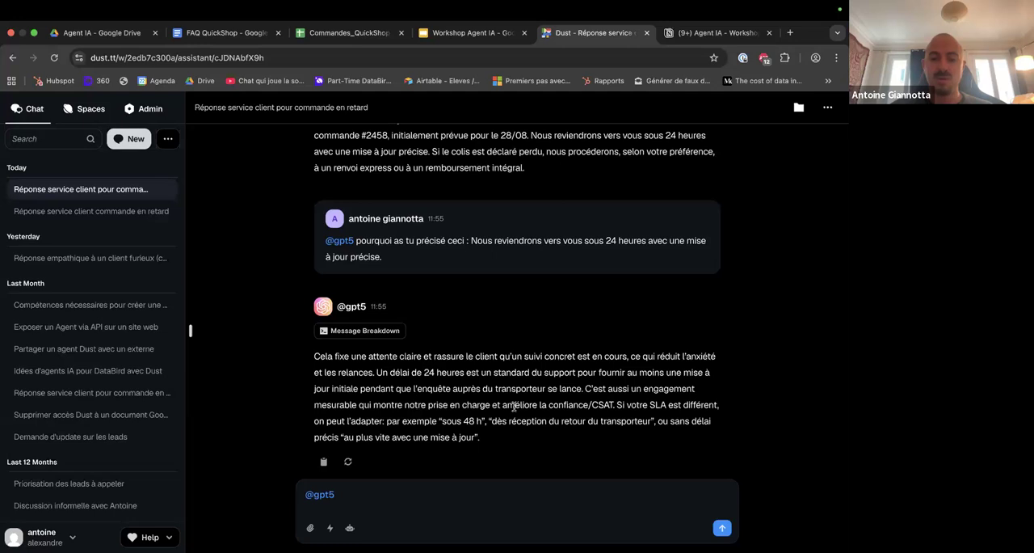
{"action": "left_click_drag", "start_coordinate": [616, 404], "coordinate": [718, 405]}
{"action": "left_click", "coordinate": [440, 420]}
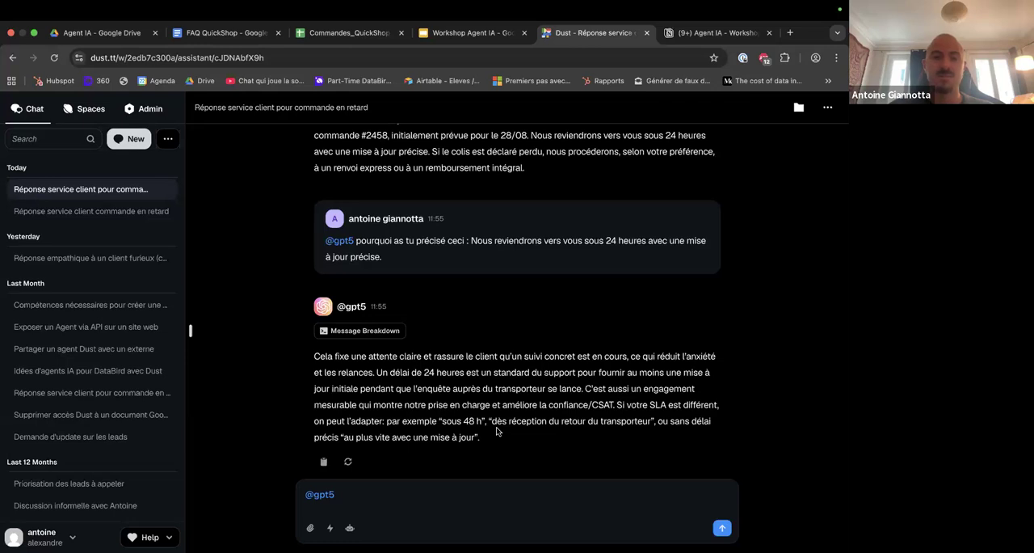
{"action": "left_click", "coordinate": [381, 495]}
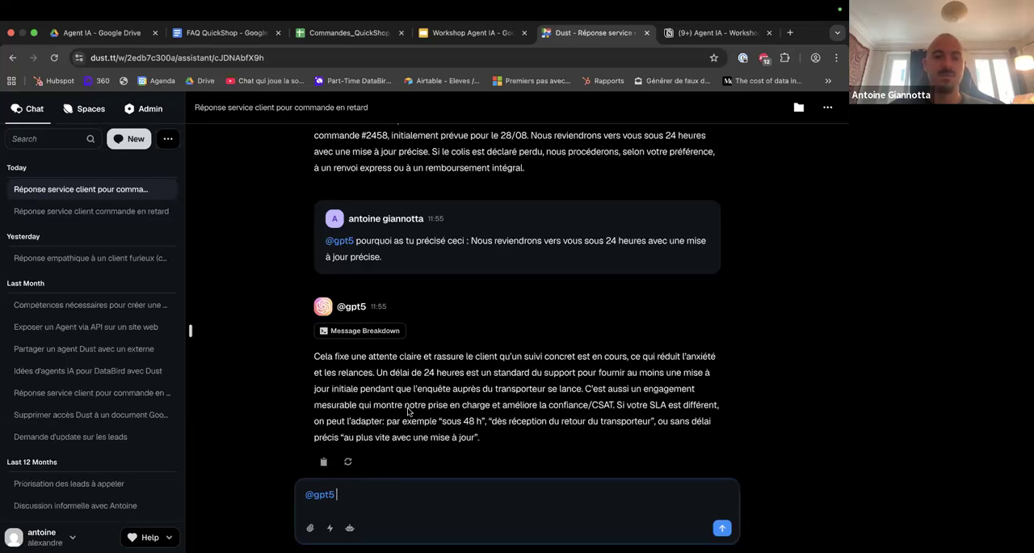
{"action": "scroll", "coordinate": [408, 411], "scroll_direction": "up", "scroll_amount": 3}
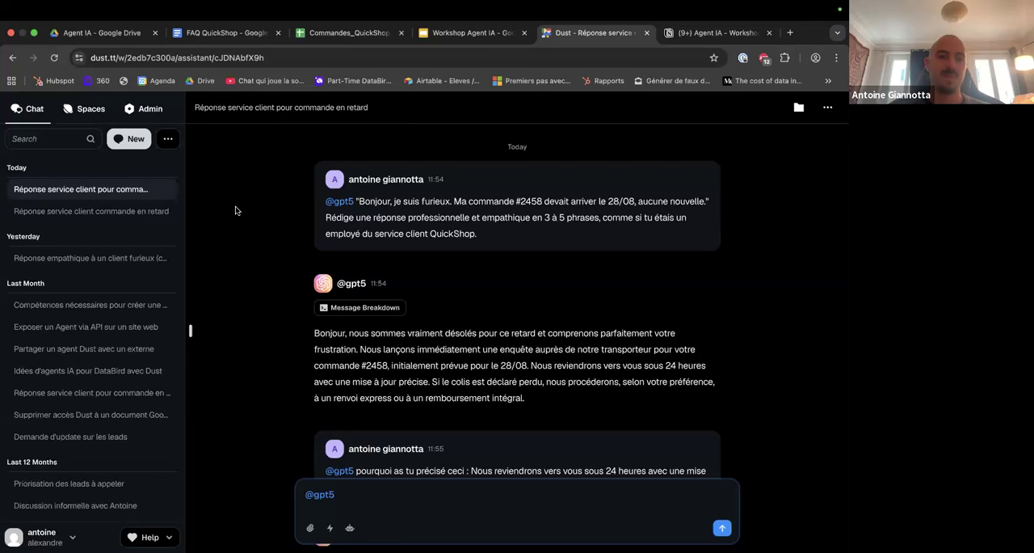
Leave the conversation and start creating a new agent from scratch.
{"action": "left_click", "coordinate": [123, 135]}
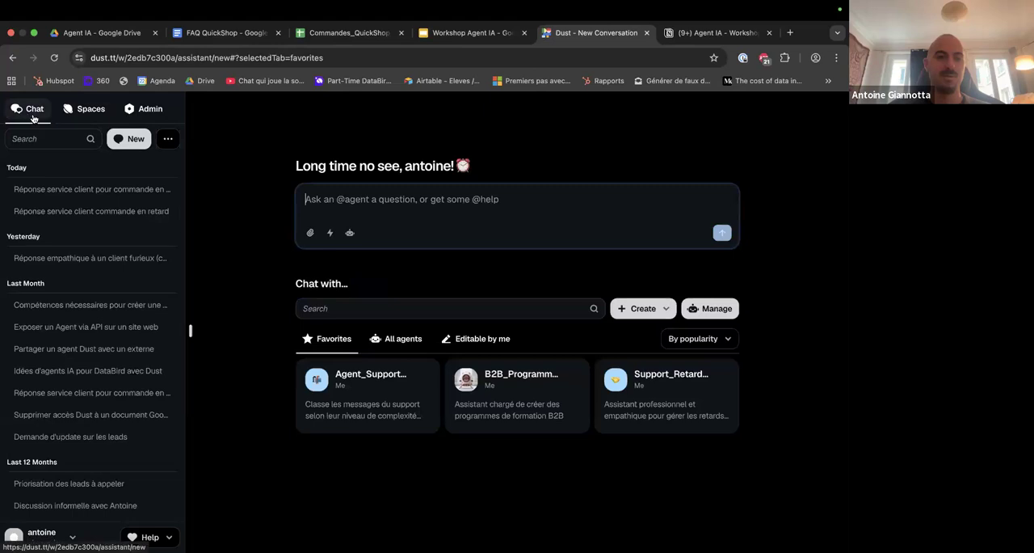
{"action": "left_click", "coordinate": [654, 312]}
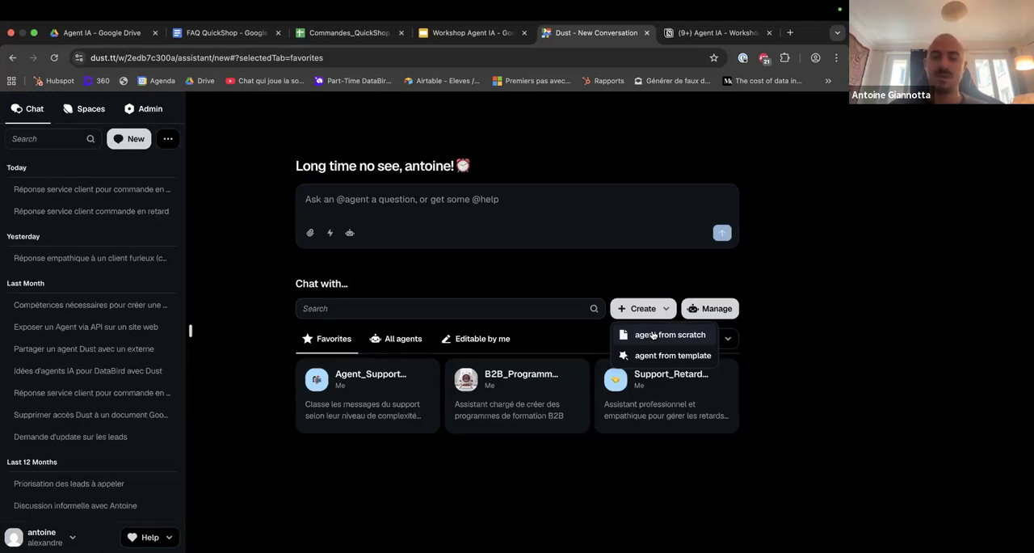
{"action": "left_click", "coordinate": [653, 335]}
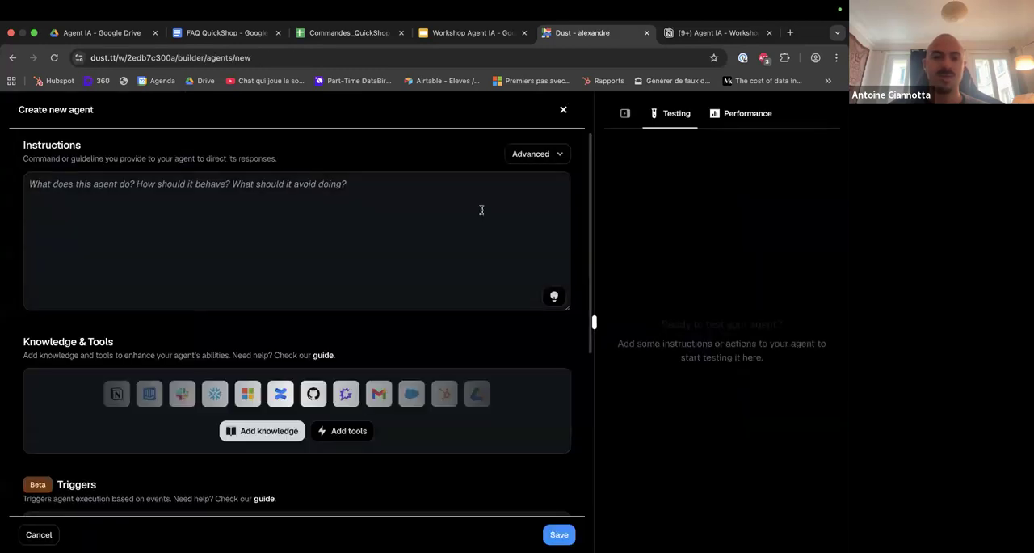
Examine the new agent's Instructions section, including its advanced model selection and reasoning effort options.
{"action": "scroll", "coordinate": [481, 227], "scroll_direction": "down", "scroll_amount": 1}
{"action": "scroll", "coordinate": [481, 227], "scroll_direction": "up", "scroll_amount": 1}
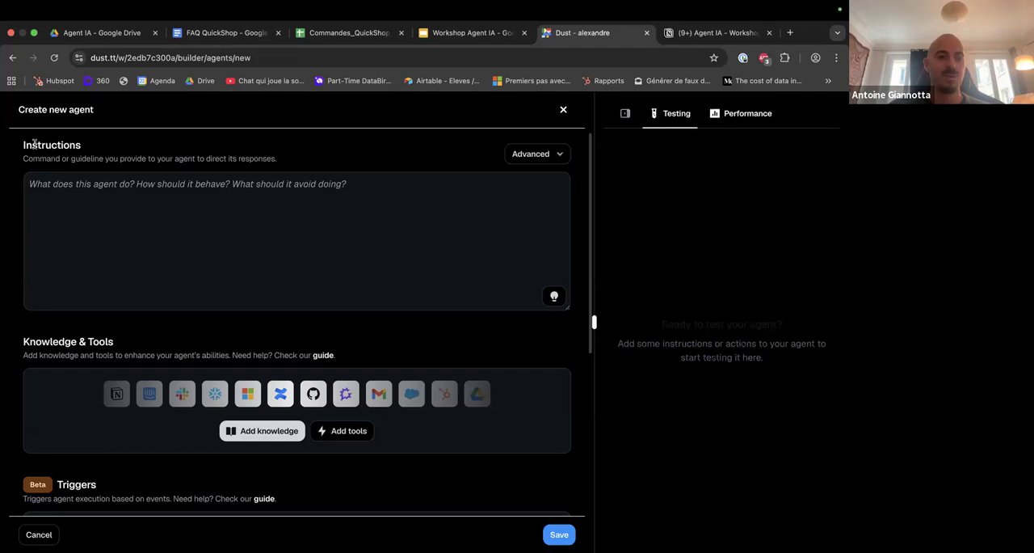
{"action": "left_click_drag", "start_coordinate": [36, 145], "coordinate": [109, 148]}
{"action": "left_click", "coordinate": [113, 188]}
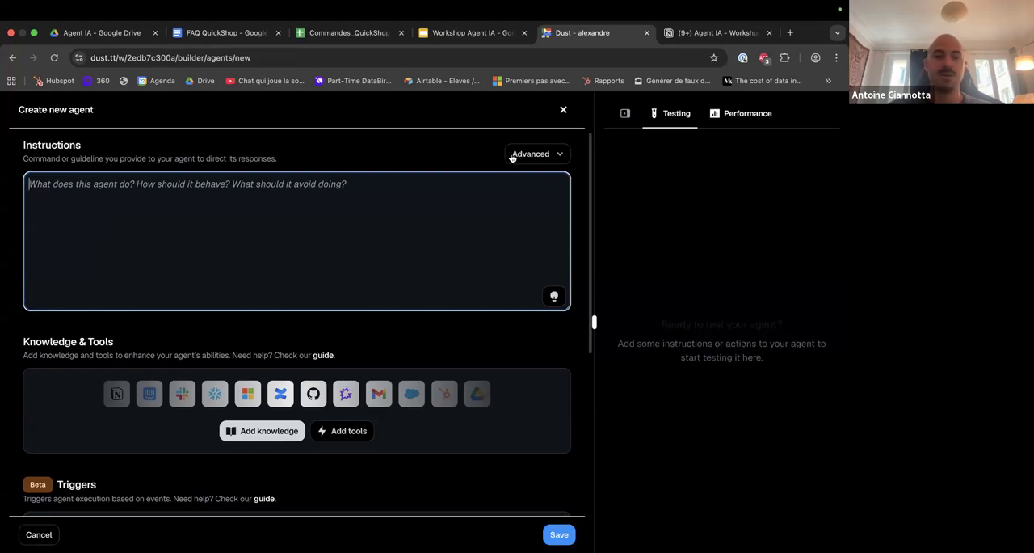
{"action": "left_click", "coordinate": [551, 155]}
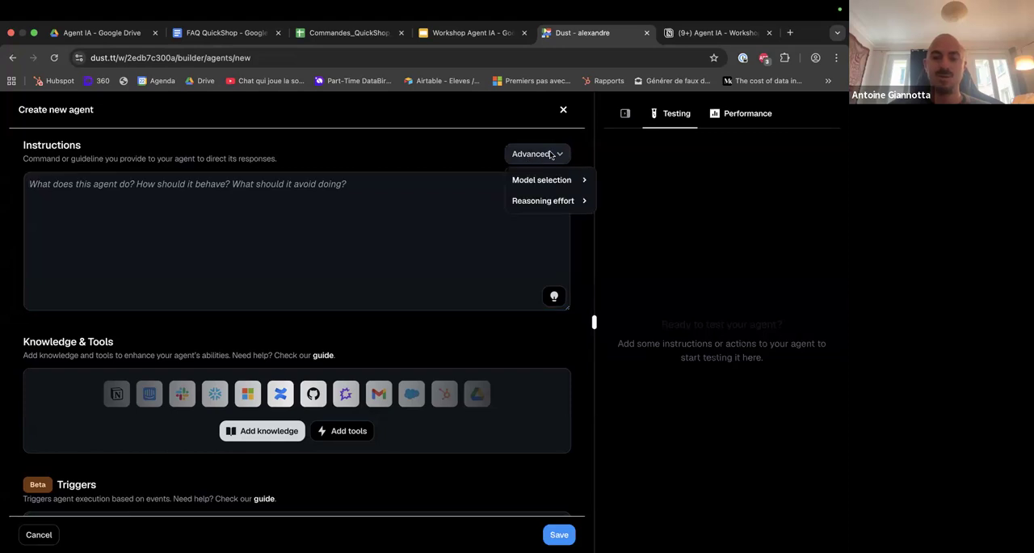
{"action": "mouse_move", "coordinate": [556, 181]}
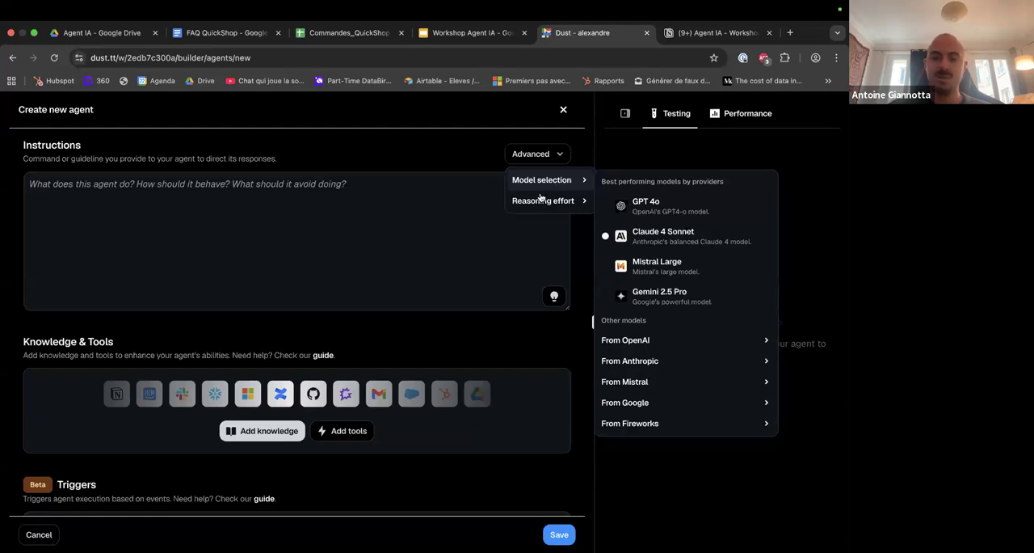
{"action": "mouse_move", "coordinate": [546, 202]}
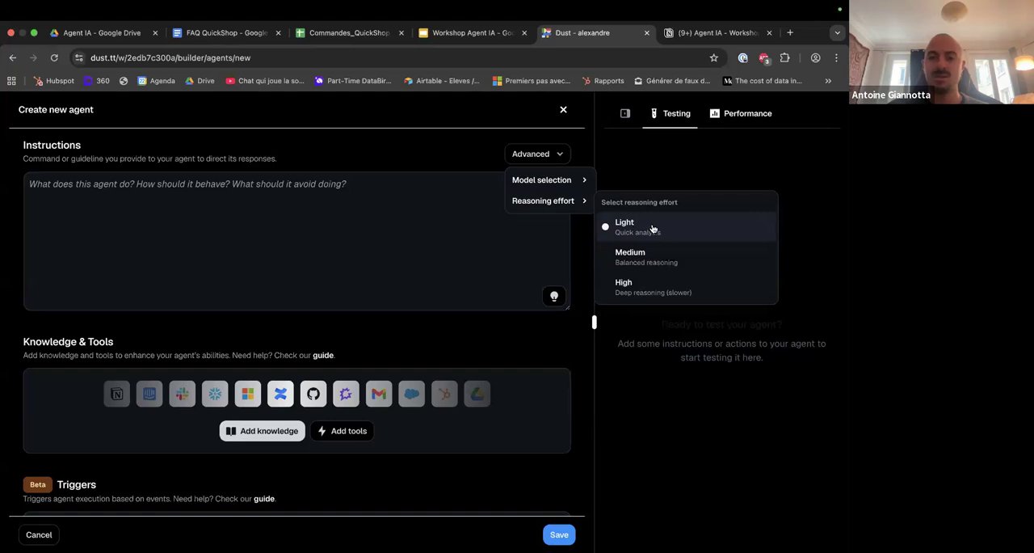
{"action": "left_click", "coordinate": [412, 208]}
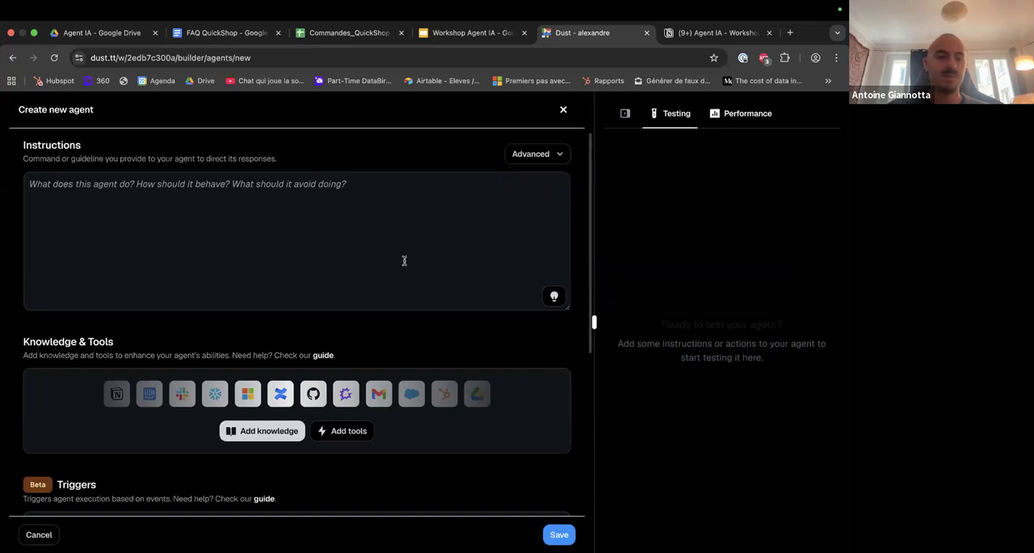
Examine the Knowledge & Tools section of the new agent.
{"action": "scroll", "coordinate": [404, 260], "scroll_direction": "down", "scroll_amount": 2}
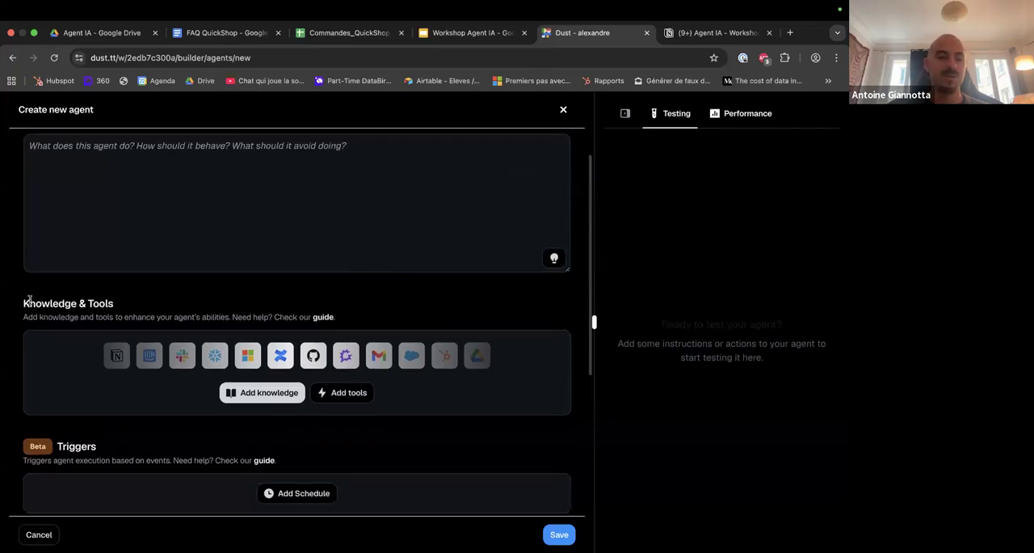
{"action": "left_click_drag", "start_coordinate": [30, 297], "coordinate": [120, 307]}
{"action": "left_click", "coordinate": [120, 307]}
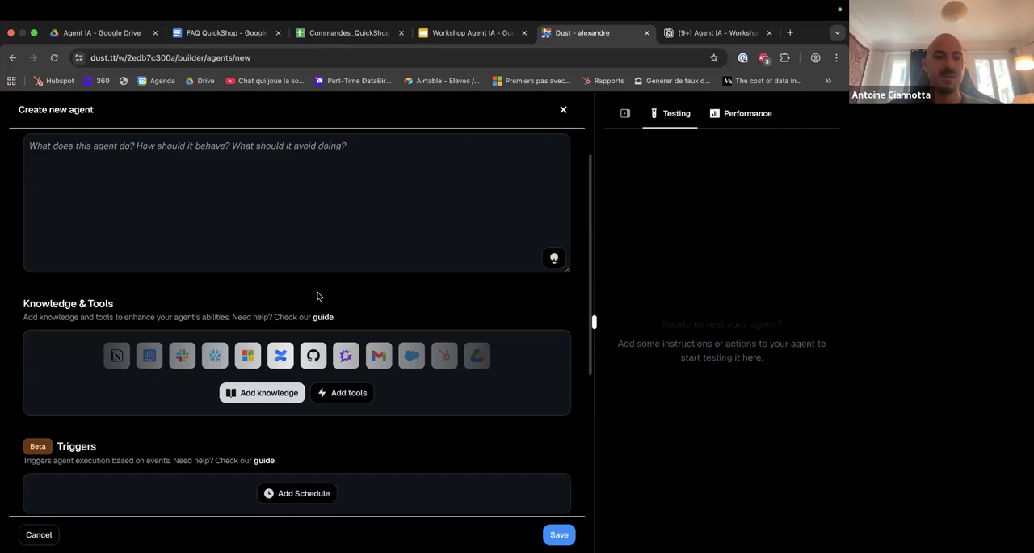
Switch to the Commandes_QuickShop_Suivi spreadsheet and examine the order IDs and delivery statuses of the first orders.
{"action": "scroll", "coordinate": [339, 275], "scroll_direction": "up", "scroll_amount": 1}
{"action": "scroll", "coordinate": [400, 234], "scroll_direction": "up", "scroll_amount": 2}
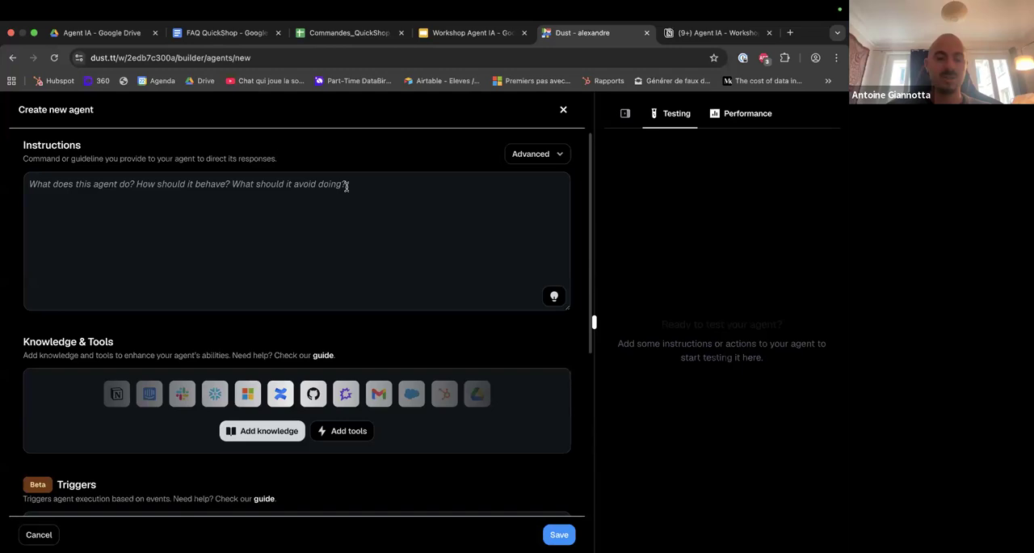
{"action": "left_click", "coordinate": [334, 37]}
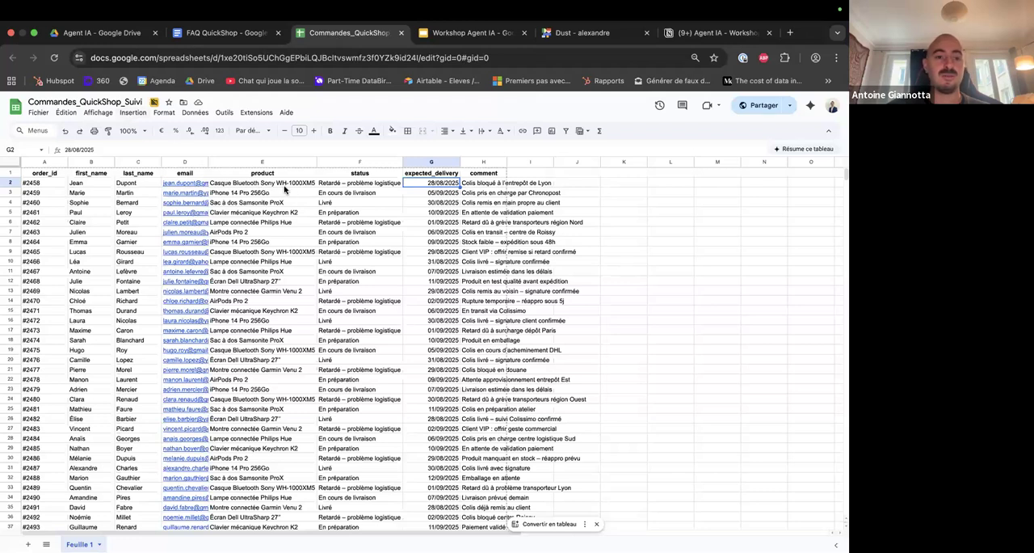
{"action": "left_click", "coordinate": [54, 184]}
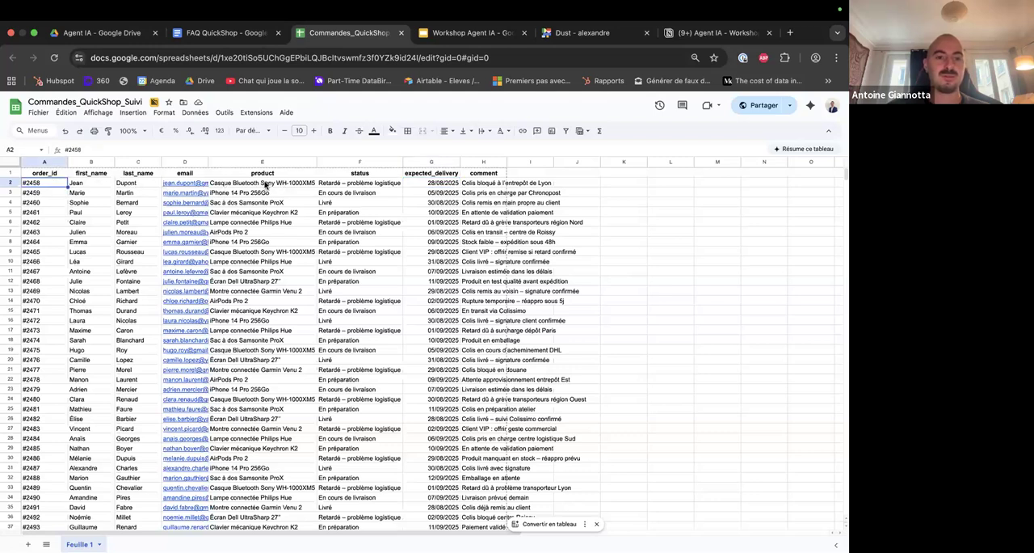
{"action": "left_click", "coordinate": [370, 188]}
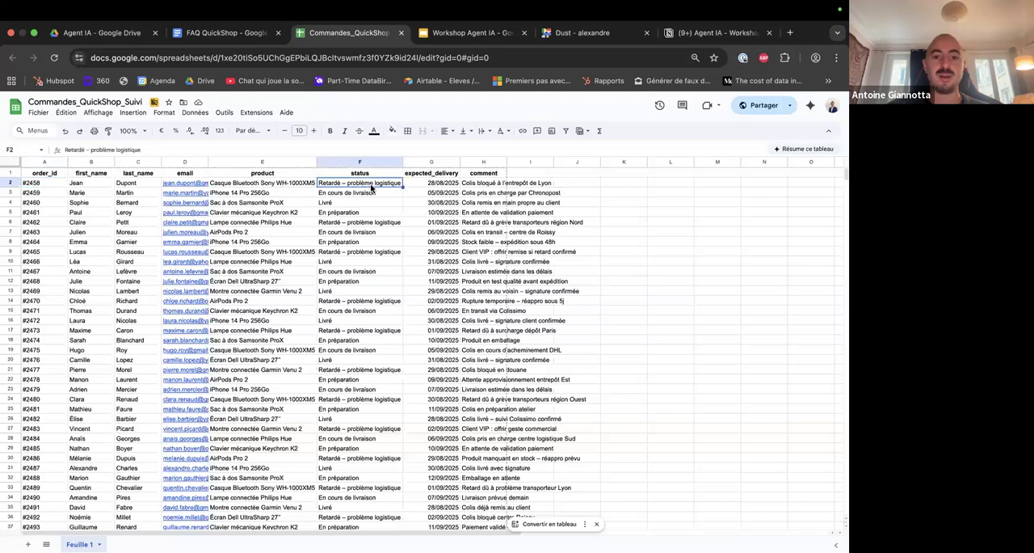
{"action": "left_click", "coordinate": [365, 203]}
{"action": "key", "text": "Up"}
{"action": "key", "text": "Up"}
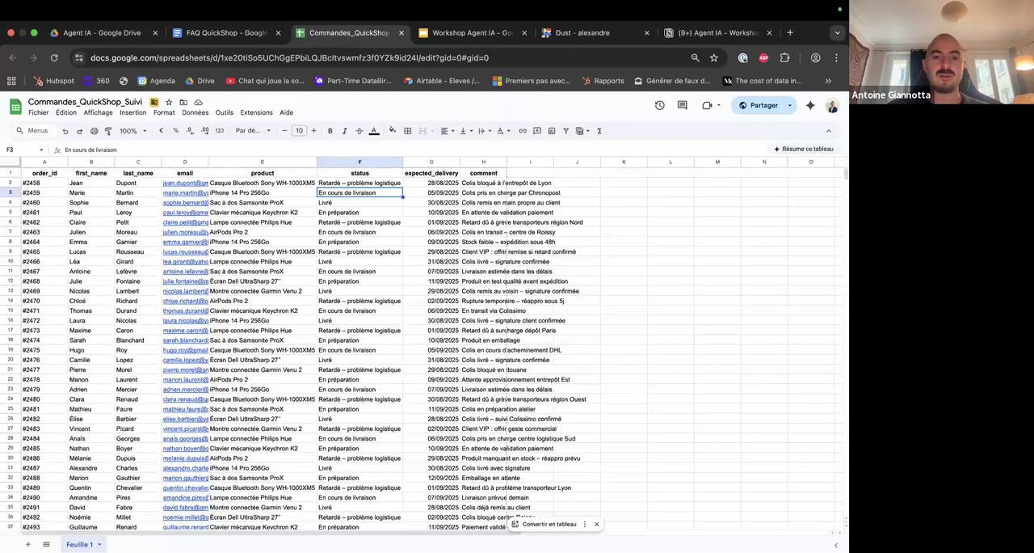
Examine the expected delivery dates of the first orders and the comment on the first one.
{"action": "key", "text": "Right"}
{"action": "key", "text": "Down"}
{"action": "key", "text": "Down"}
{"action": "key", "text": "Up"}
{"action": "key", "text": "Up"}
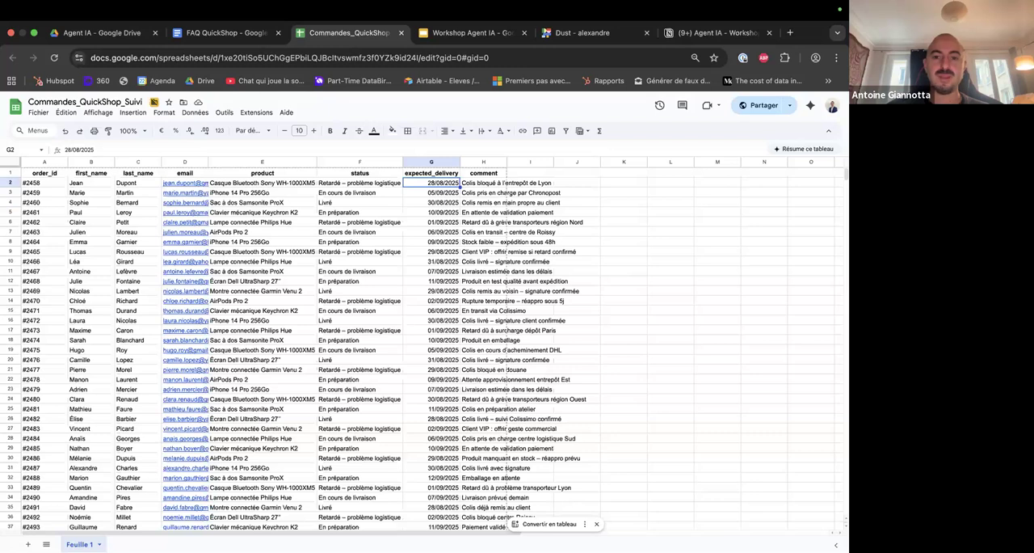
{"action": "key", "text": "Right"}
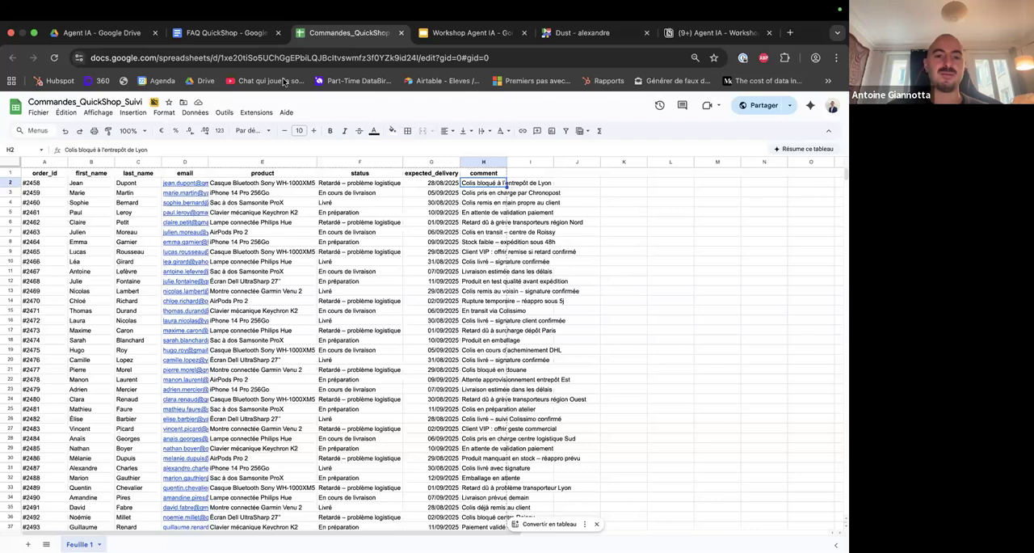
Switch to the FAQ QuickShop document and read its answers on delivery times, late orders, returns, passwords, payment and tracking.
{"action": "left_click", "coordinate": [235, 38]}
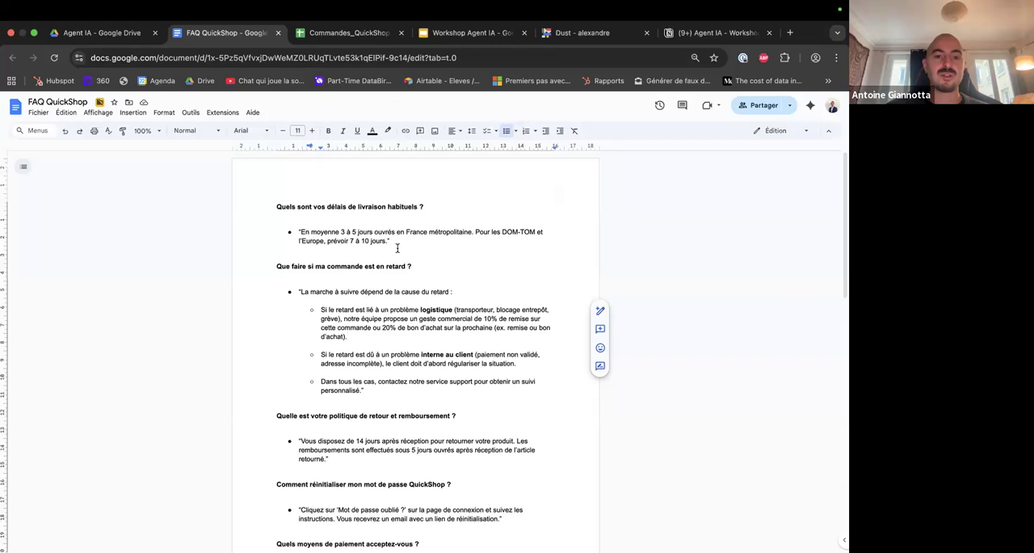
{"action": "scroll", "coordinate": [398, 247], "scroll_direction": "down", "scroll_amount": 2}
{"action": "scroll", "coordinate": [388, 240], "scroll_direction": "down", "scroll_amount": 4}
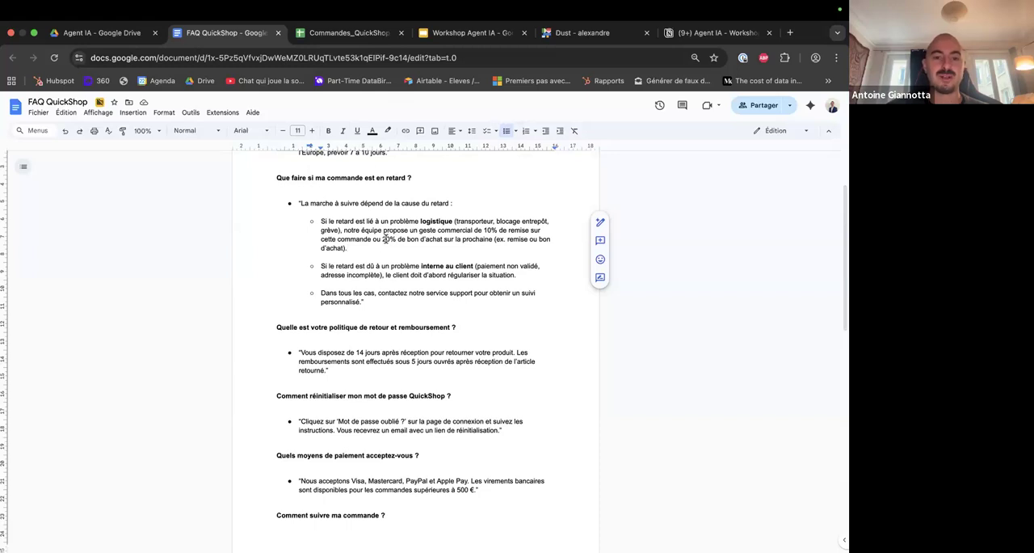
{"action": "scroll", "coordinate": [384, 284], "scroll_direction": "down", "scroll_amount": 2}
{"action": "scroll", "coordinate": [387, 281], "scroll_direction": "down", "scroll_amount": 3}
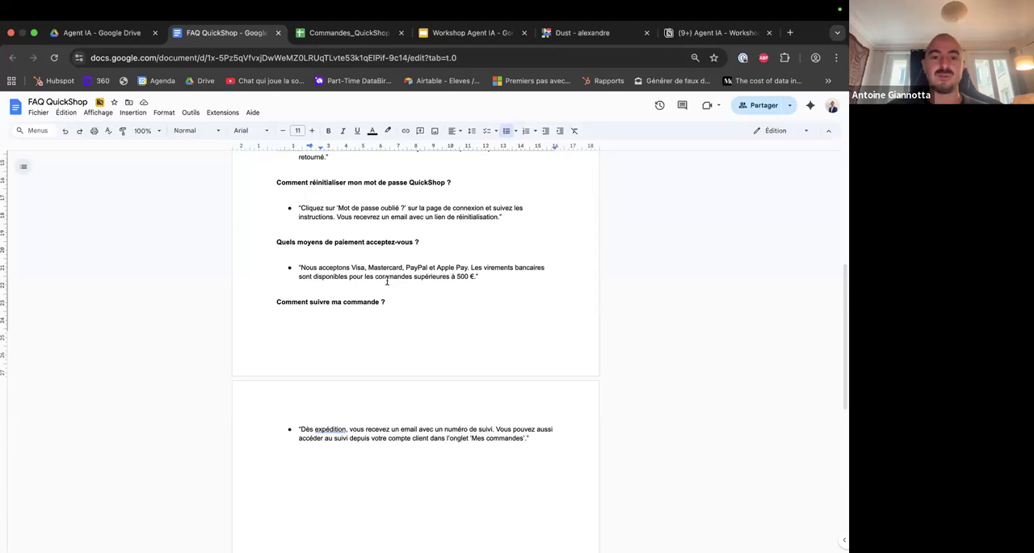
{"action": "scroll", "coordinate": [387, 281], "scroll_direction": "up", "scroll_amount": 6}
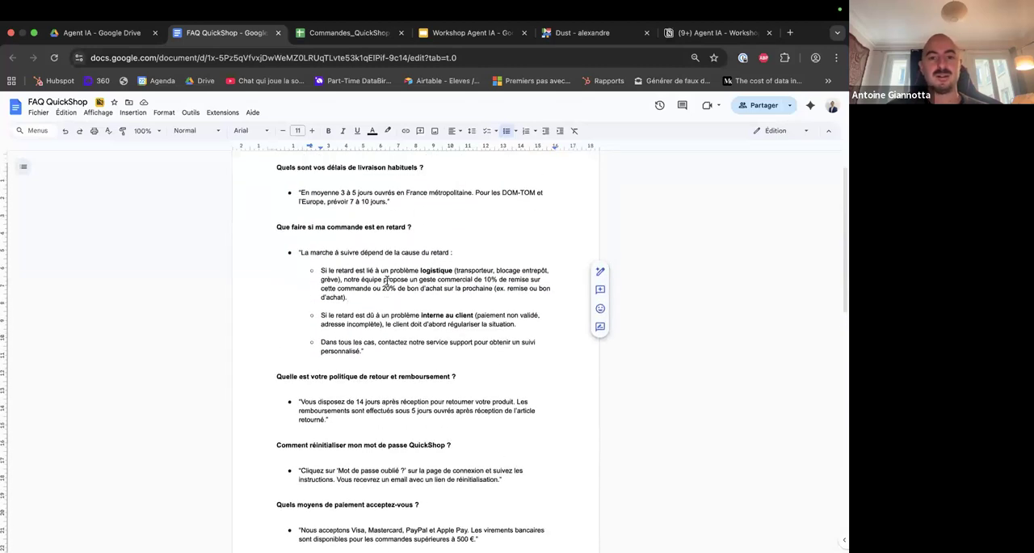
{"action": "scroll", "coordinate": [391, 295], "scroll_direction": "down", "scroll_amount": 4}
{"action": "scroll", "coordinate": [399, 310], "scroll_direction": "down", "scroll_amount": 1}
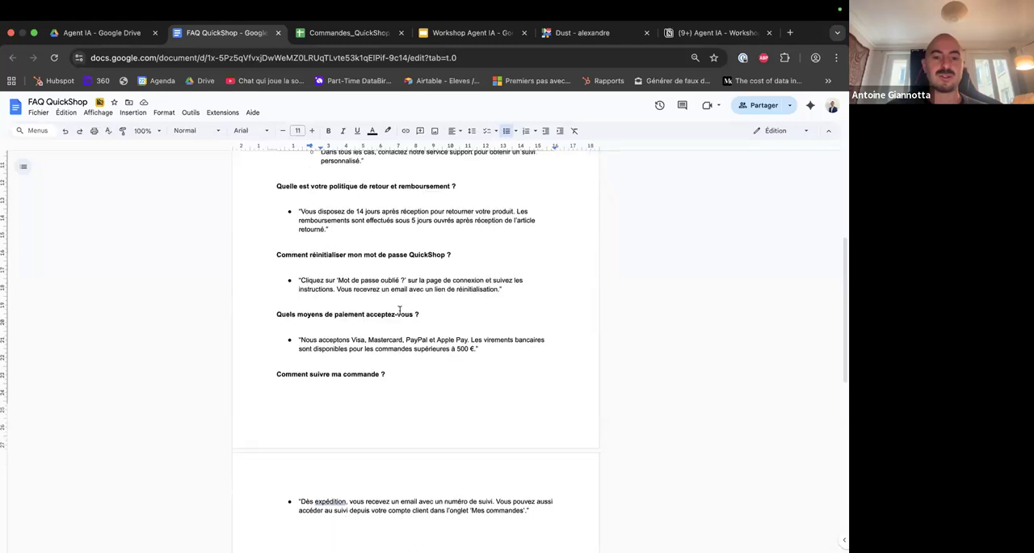
{"action": "double_click", "coordinate": [494, 348]}
{"action": "left_click", "coordinate": [494, 348]}
{"action": "scroll", "coordinate": [488, 495], "scroll_direction": "up", "scroll_amount": 5}
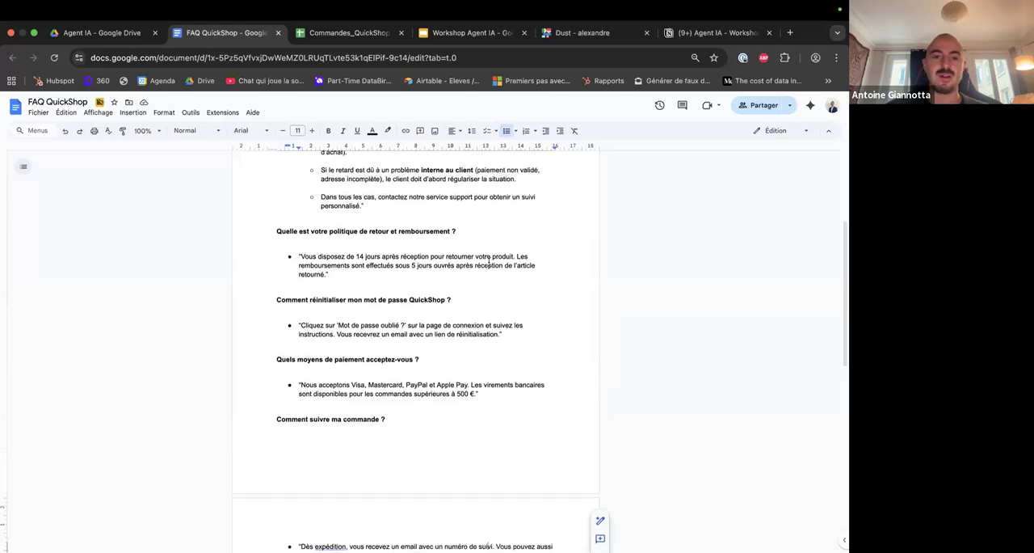
Copy the instructions block from Étape 2 of the Notion workshop page into the new Dust agent's instructions.
{"action": "left_click", "coordinate": [573, 36]}
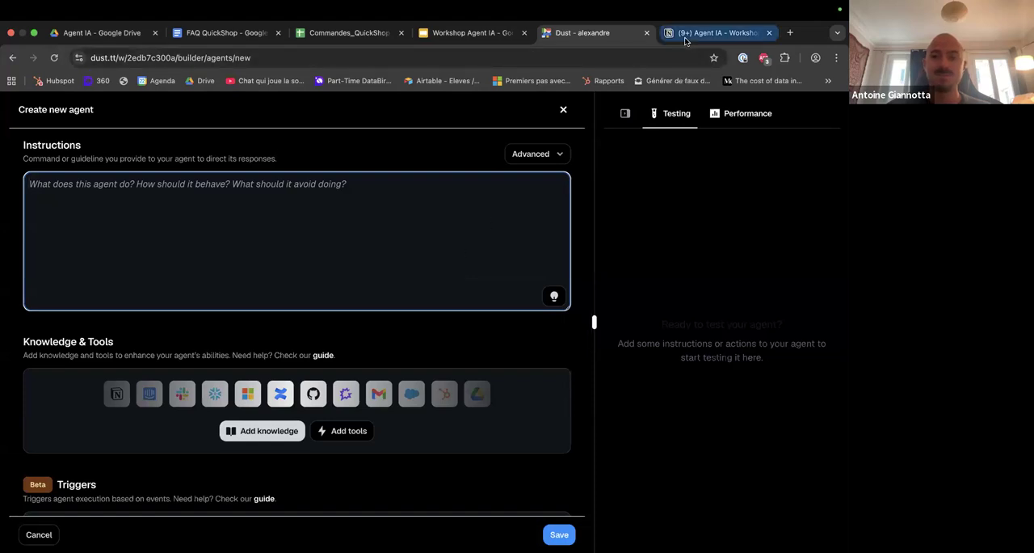
{"action": "left_click", "coordinate": [711, 33]}
{"action": "scroll", "coordinate": [441, 438], "scroll_direction": "down", "scroll_amount": 10}
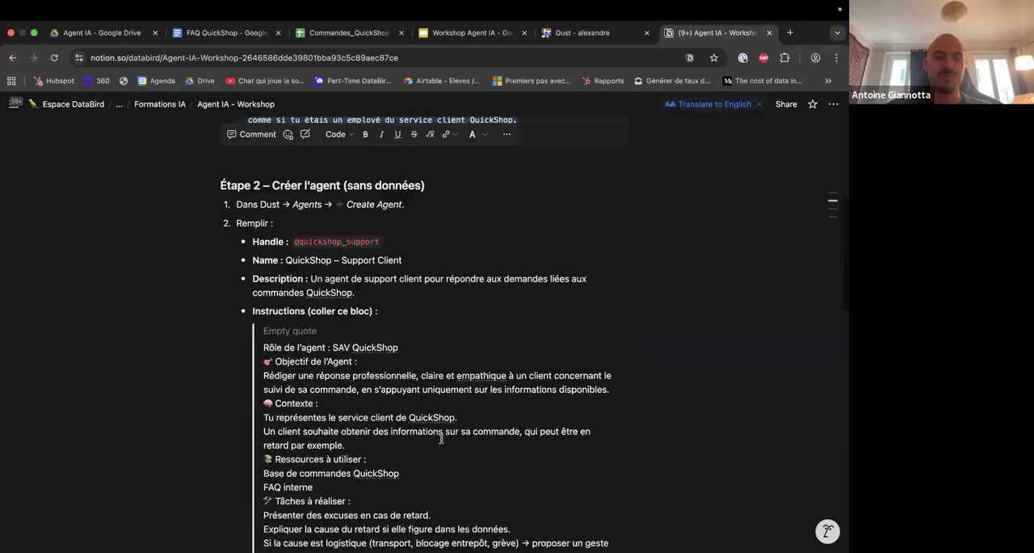
{"action": "scroll", "coordinate": [441, 438], "scroll_direction": "down", "scroll_amount": 1}
{"action": "left_click", "coordinate": [263, 153]}
{"action": "left_click_drag", "start_coordinate": [294, 188], "coordinate": [446, 502]}
{"action": "left_click", "coordinate": [582, 32]}
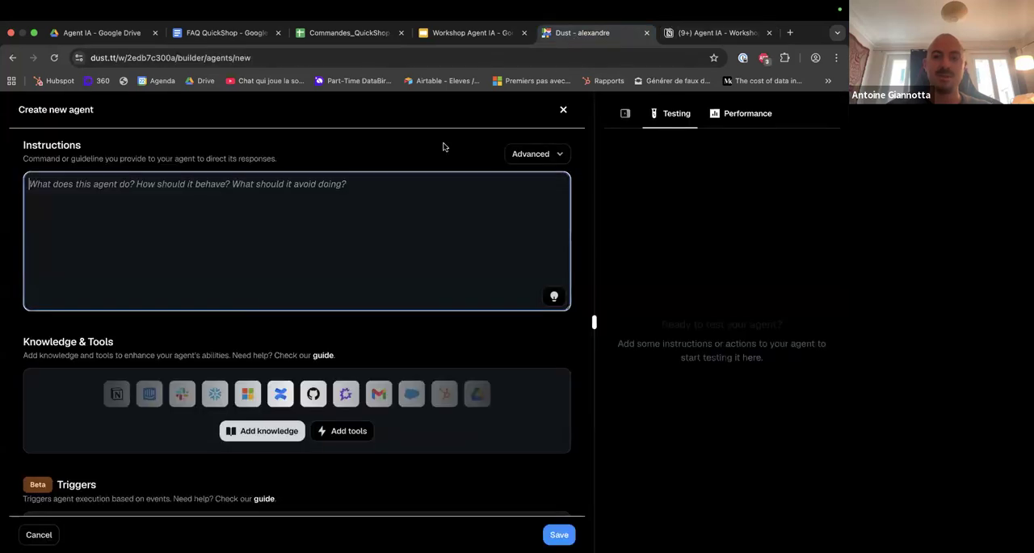
{"action": "key", "text": "ctrl+v"}
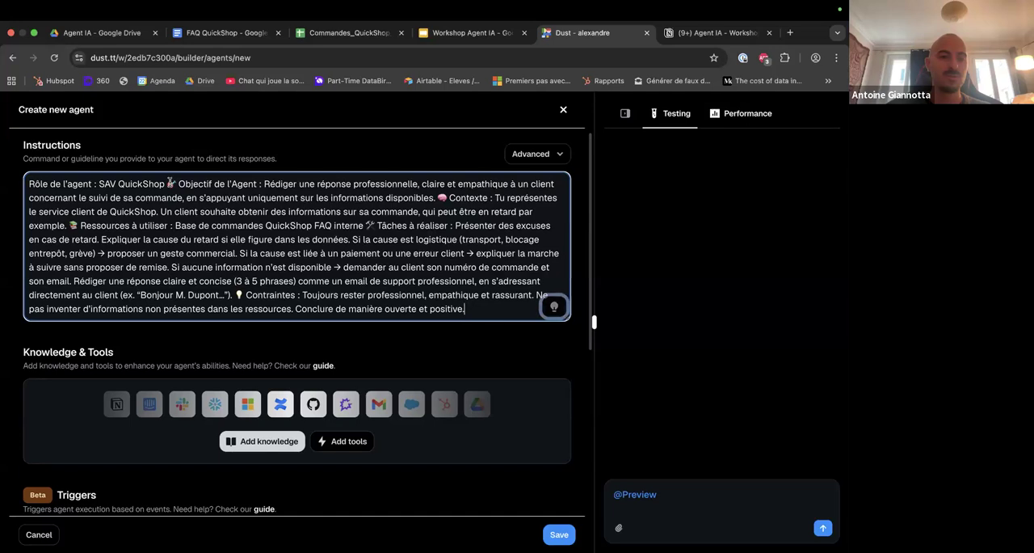
Put the "Objectif de l'Agent", "Contexte" and "Ressources à utiliser" sections of the instructions on separate lines.
{"action": "left_click_drag", "start_coordinate": [29, 184], "coordinate": [166, 184]}
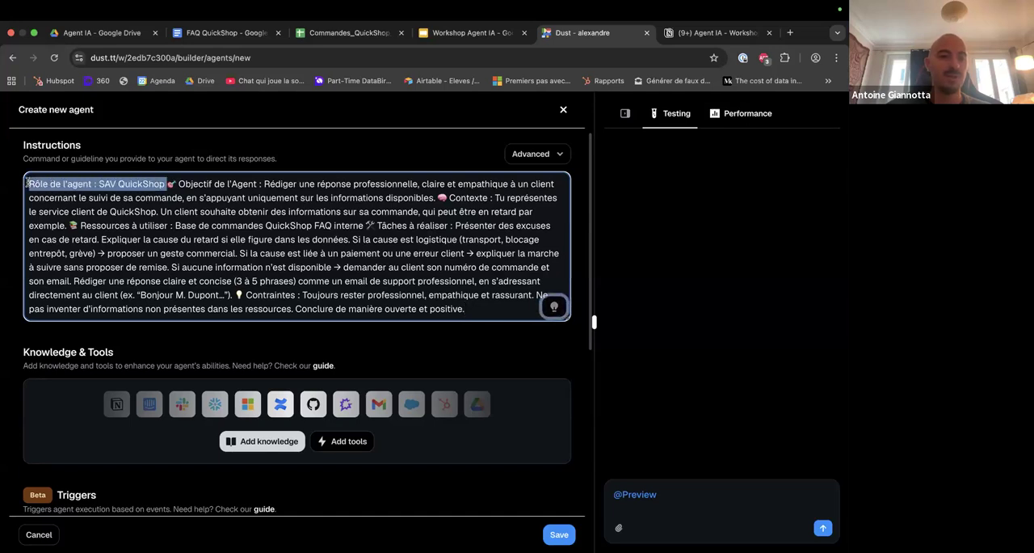
{"action": "left_click", "coordinate": [167, 183]}
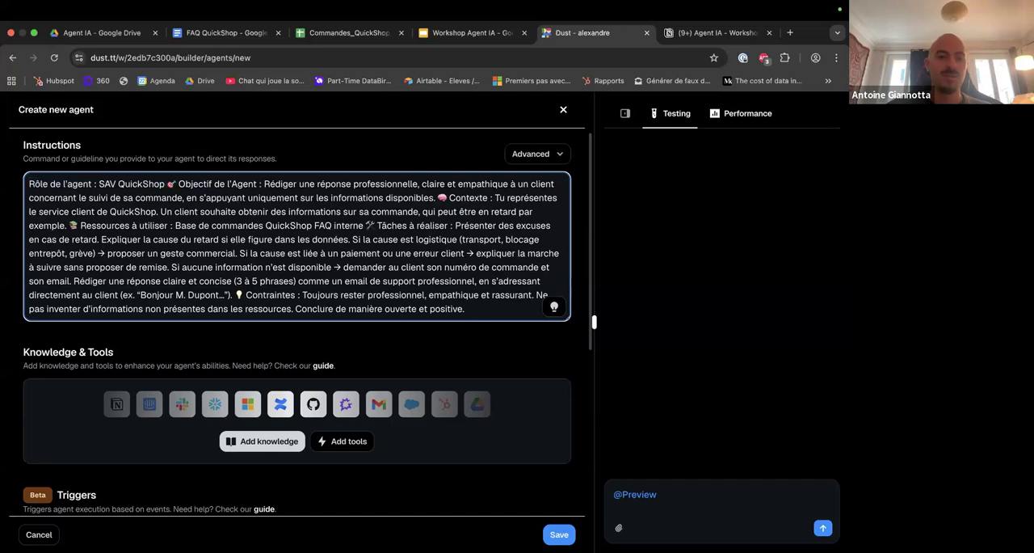
{"action": "key", "text": "Return"}
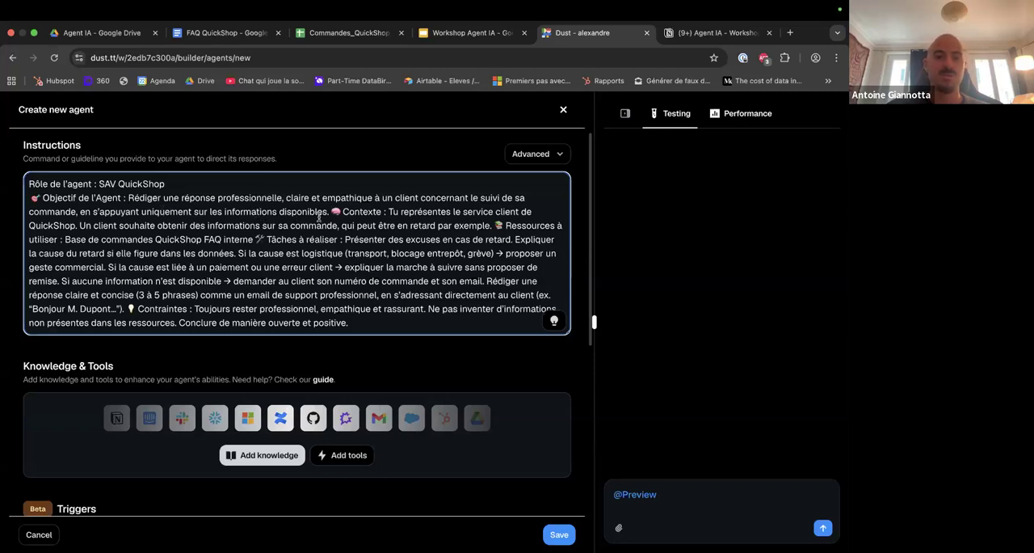
{"action": "key", "text": "Return"}
{"action": "left_click_drag", "start_coordinate": [140, 212], "coordinate": [334, 214]}
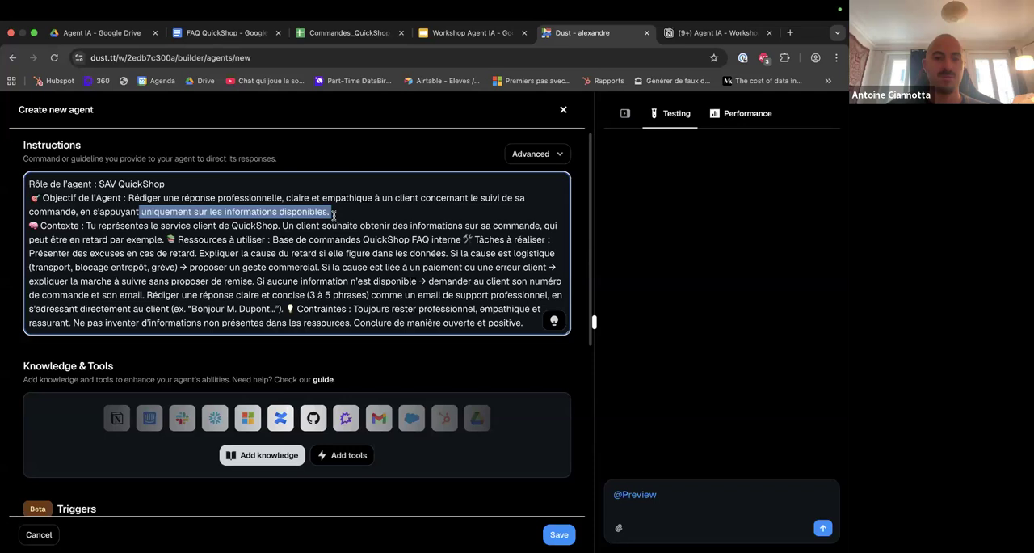
{"action": "left_click", "coordinate": [336, 213]}
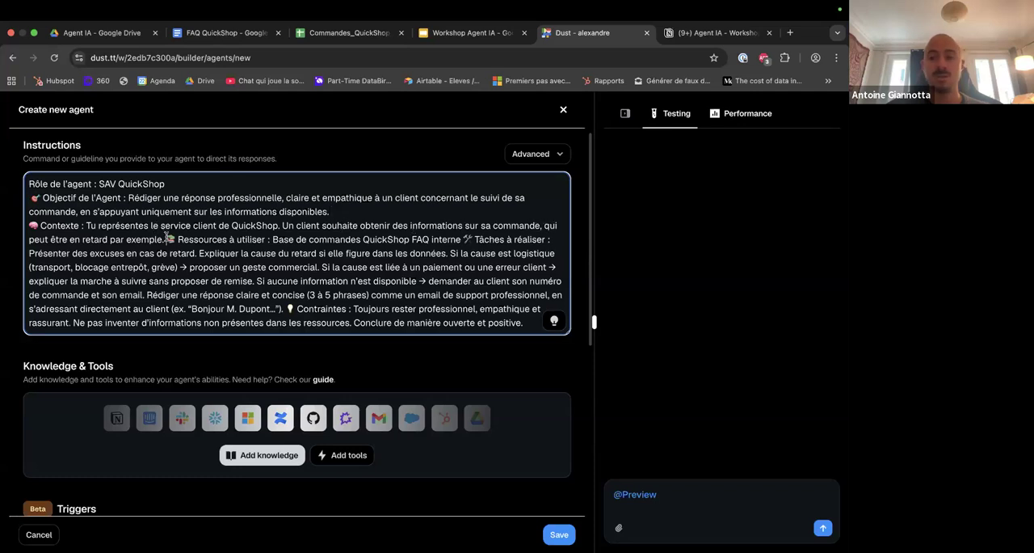
{"action": "key", "text": "Return"}
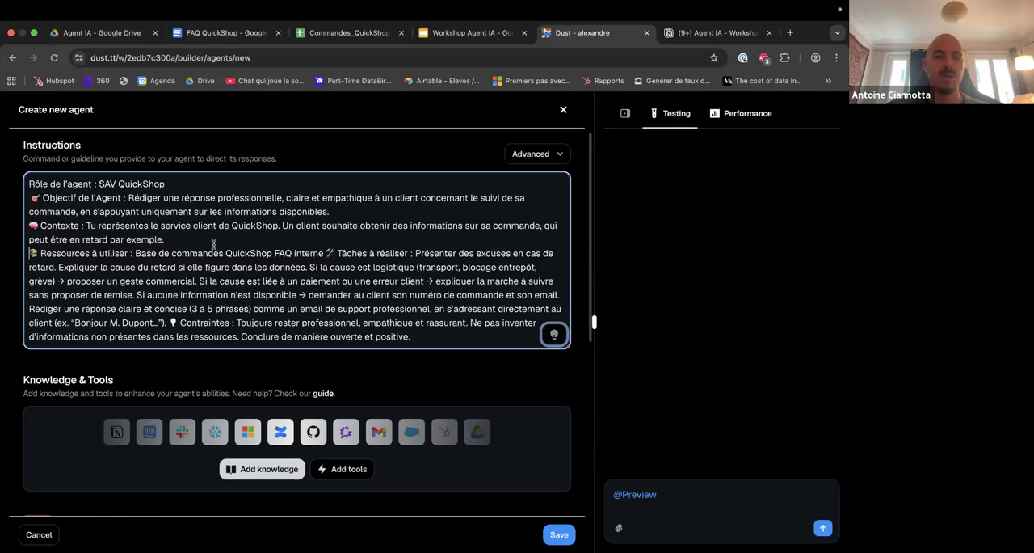
Put "Base de commandes QuickShop", "FAQ interne" and the "Tâches à réaliser" section on their own lines.
{"action": "left_click", "coordinate": [136, 254]}
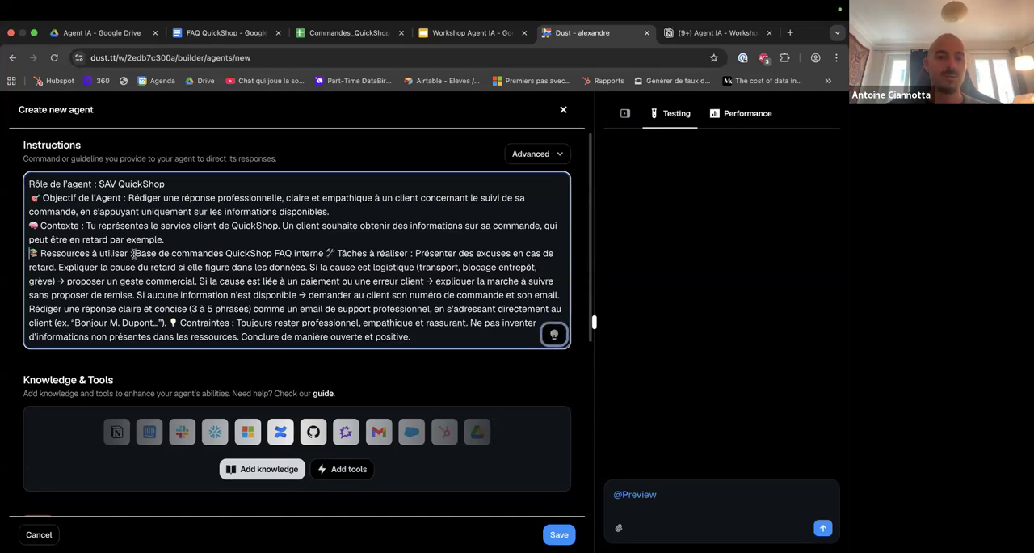
{"action": "key", "text": "Return"}
{"action": "left_click", "coordinate": [169, 267]}
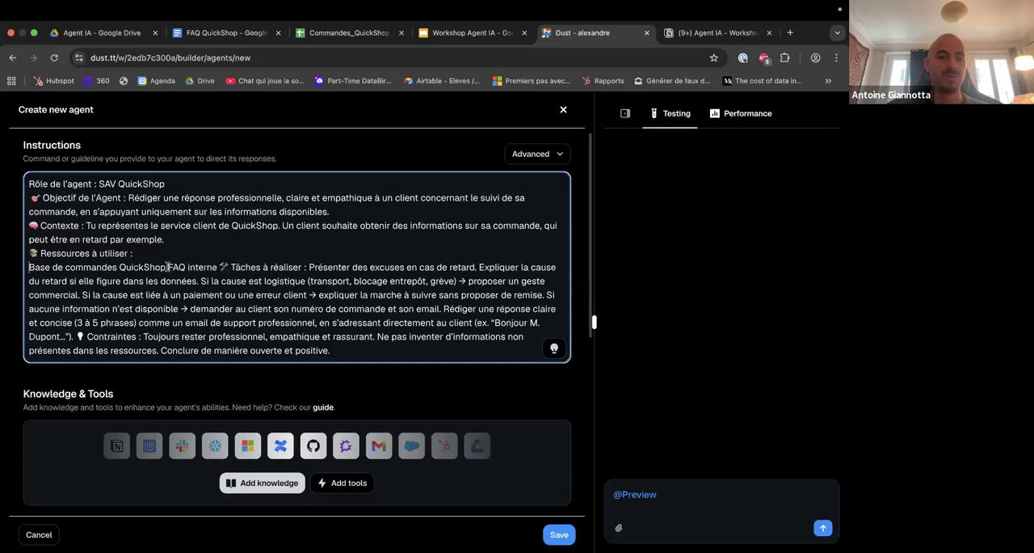
{"action": "key", "text": "Return"}
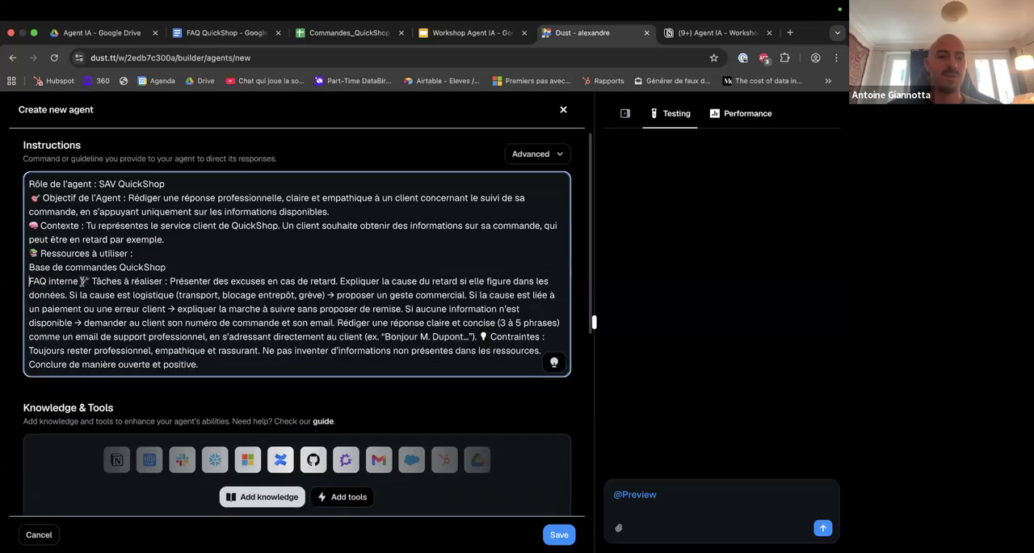
{"action": "left_click", "coordinate": [80, 280]}
{"action": "key", "text": "Return"}
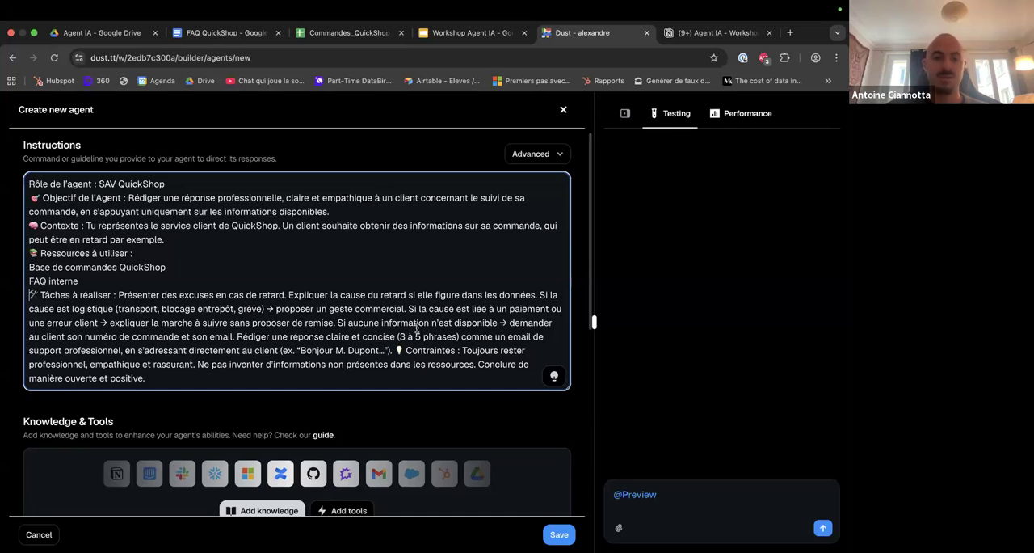
Start new lines at "Rédiger une réponse claire et concise" and at the "Contraintes" section.
{"action": "left_click", "coordinate": [236, 336]}
{"action": "key", "text": "Return"}
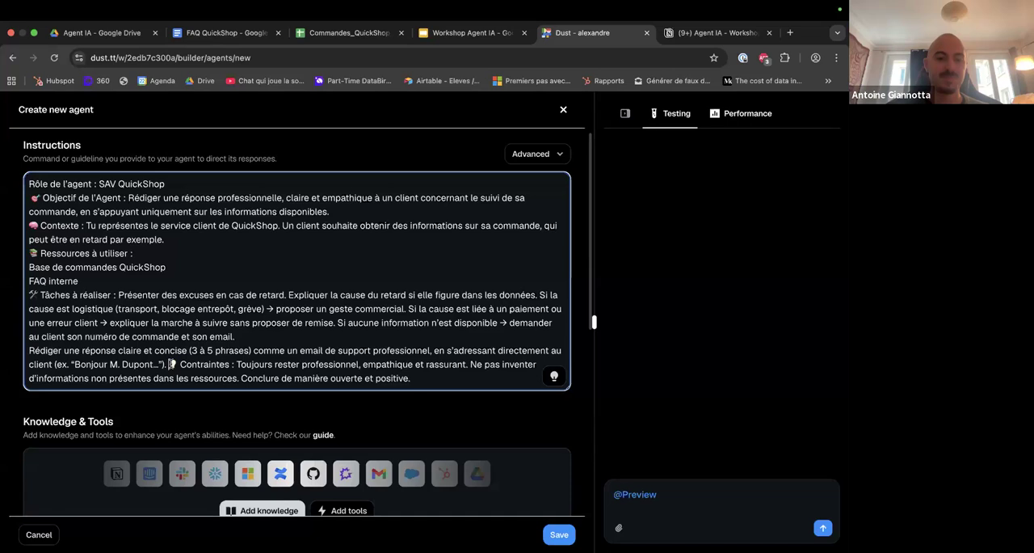
{"action": "left_click", "coordinate": [171, 363]}
{"action": "key", "text": "Return"}
Split the constraints so "Ne pas inventer d'informations" and "Conclure de manière ouverte et positive" each start a new line, and review the instructions.
{"action": "scroll", "coordinate": [220, 327], "scroll_direction": "down", "scroll_amount": 1}
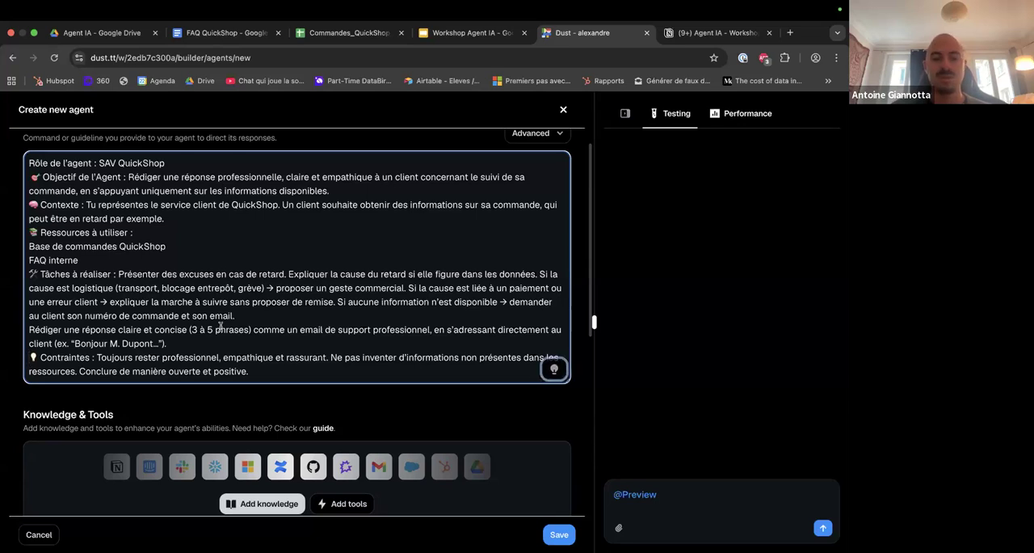
{"action": "left_click", "coordinate": [330, 360]}
{"action": "key", "text": "Return"}
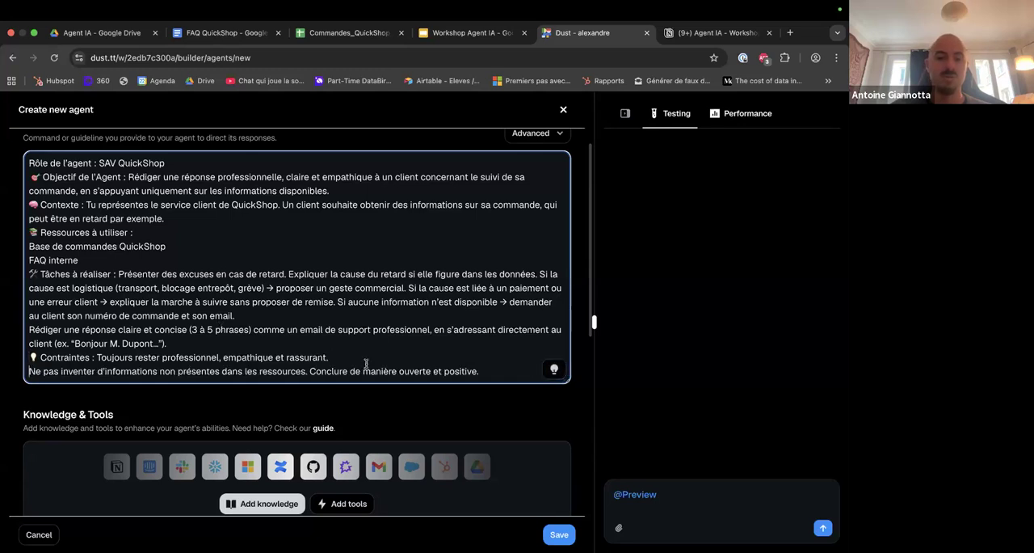
{"action": "left_click", "coordinate": [308, 370]}
{"action": "key", "text": "Return"}
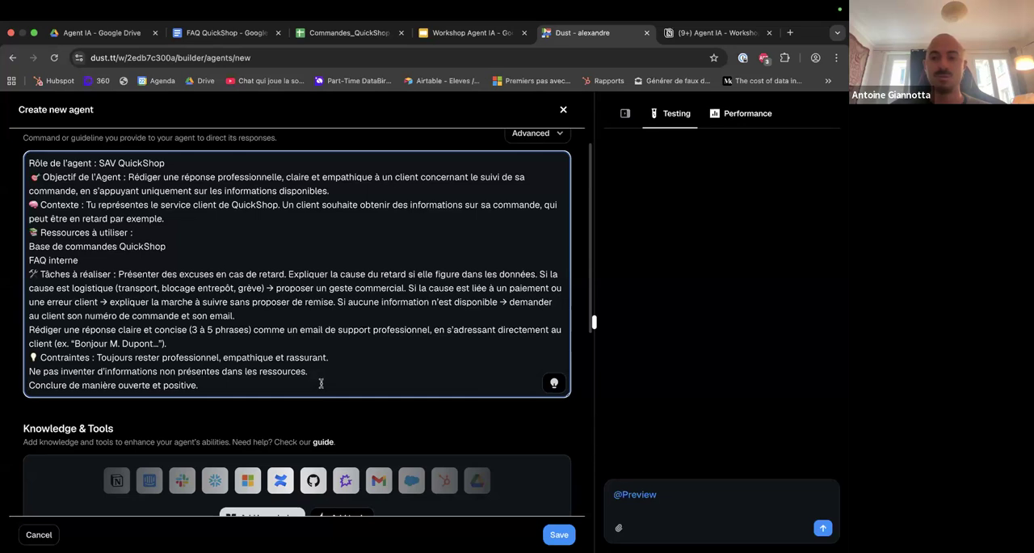
{"action": "scroll", "coordinate": [322, 384], "scroll_direction": "up", "scroll_amount": 1}
{"action": "left_click", "coordinate": [377, 421]}
{"action": "scroll", "coordinate": [377, 421], "scroll_direction": "down", "scroll_amount": 1}
{"action": "scroll", "coordinate": [377, 421], "scroll_direction": "up", "scroll_amount": 1}
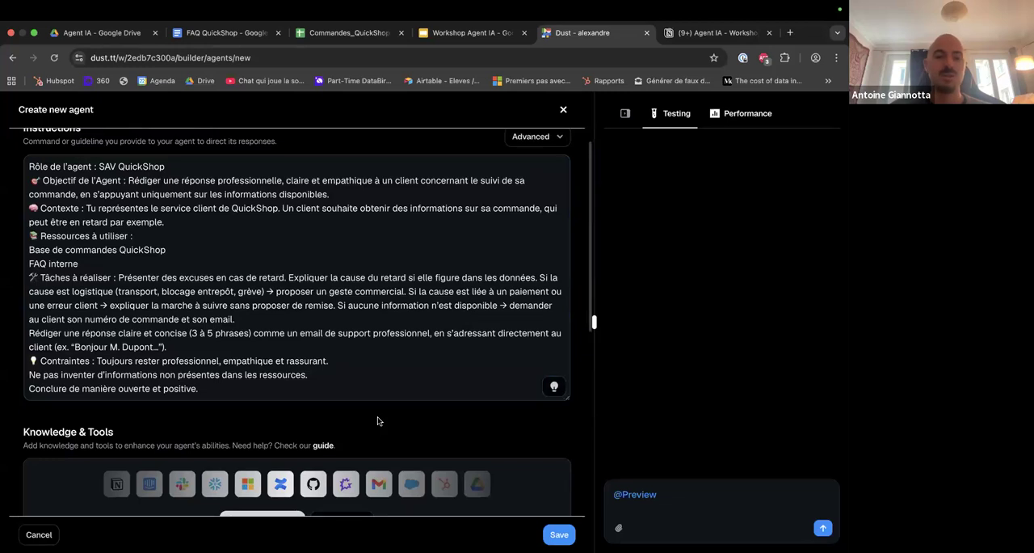
Start adding knowledge to the agent, select Google Drive in the Connected Data of Company Data, and open its file list.
{"action": "scroll", "coordinate": [377, 421], "scroll_direction": "down", "scroll_amount": 3}
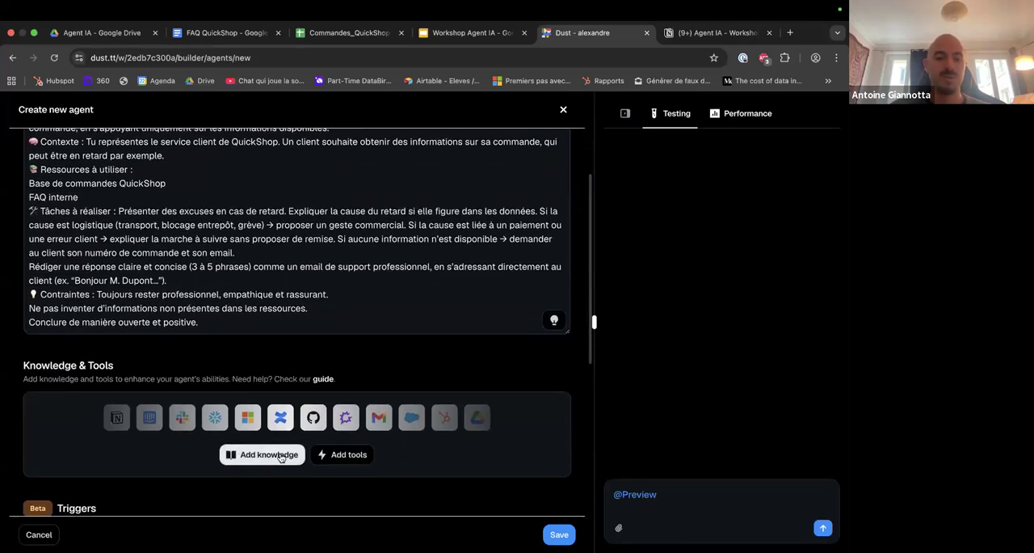
{"action": "left_click", "coordinate": [279, 455]}
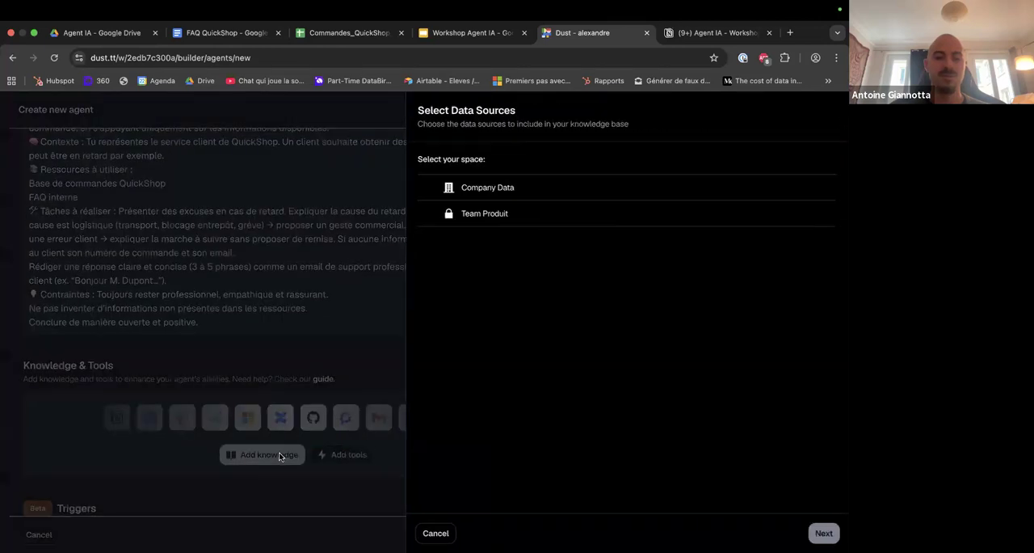
{"action": "left_click", "coordinate": [508, 191]}
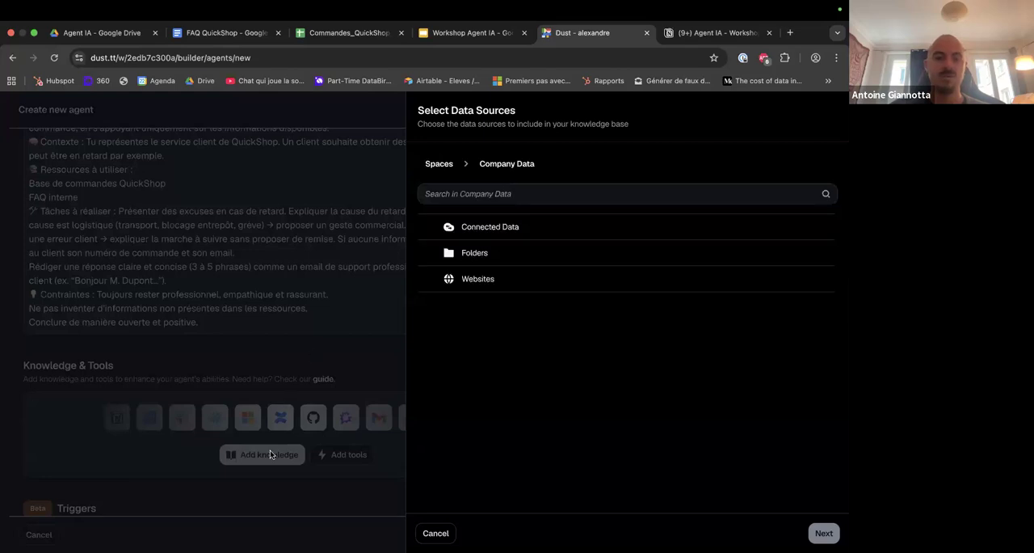
{"action": "left_click", "coordinate": [487, 231]}
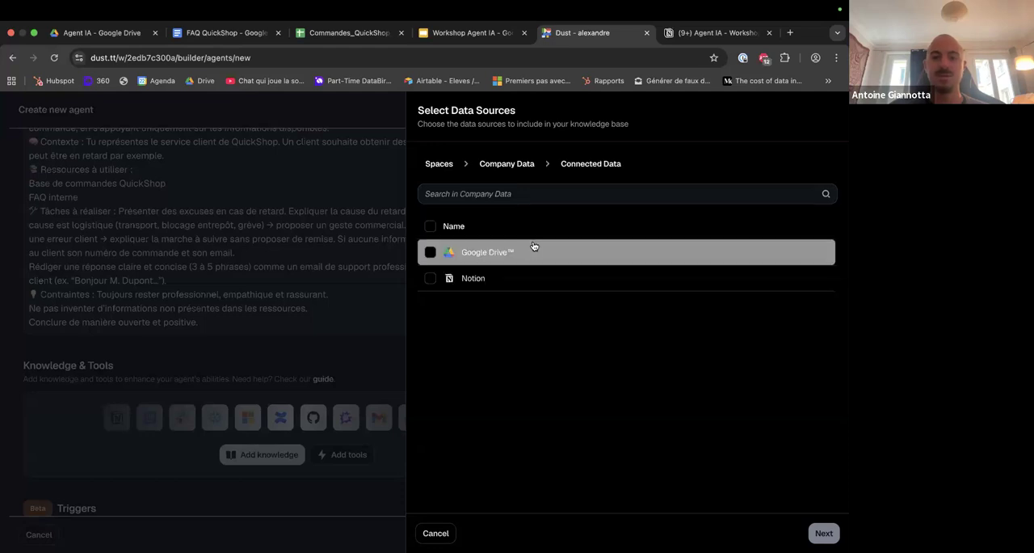
{"action": "left_click", "coordinate": [431, 253]}
{"action": "left_click", "coordinate": [462, 253]}
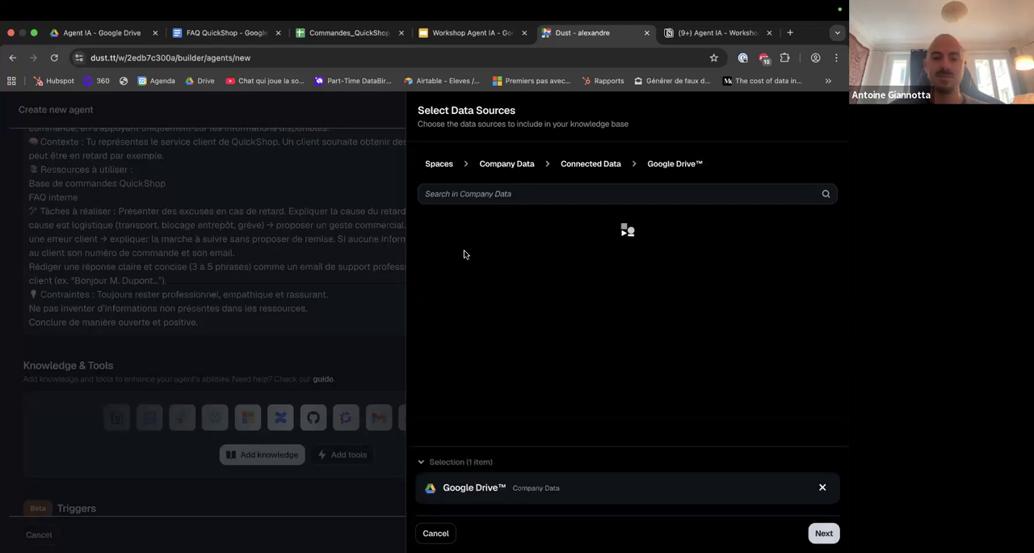
Deselect "Cas d'usage B2B + banque de programmes", "FAQ QuickShop" and "Workshop IA Champion", keeping only Commandes_QuickShop_Suivi, and continue to the configuration.
{"action": "left_click", "coordinate": [431, 252]}
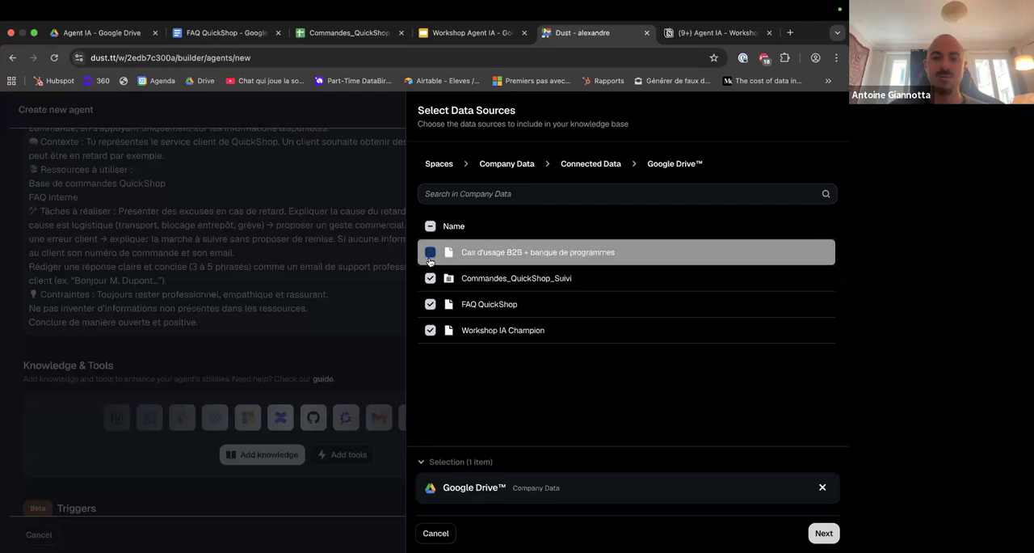
{"action": "left_click", "coordinate": [430, 226]}
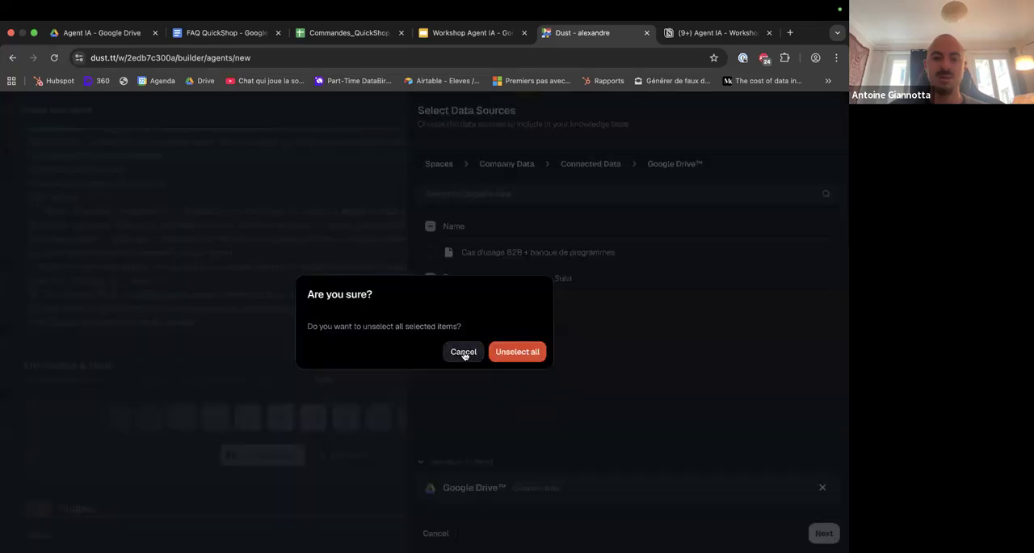
{"action": "left_click", "coordinate": [464, 353]}
{"action": "left_click", "coordinate": [429, 304]}
{"action": "left_click", "coordinate": [430, 330]}
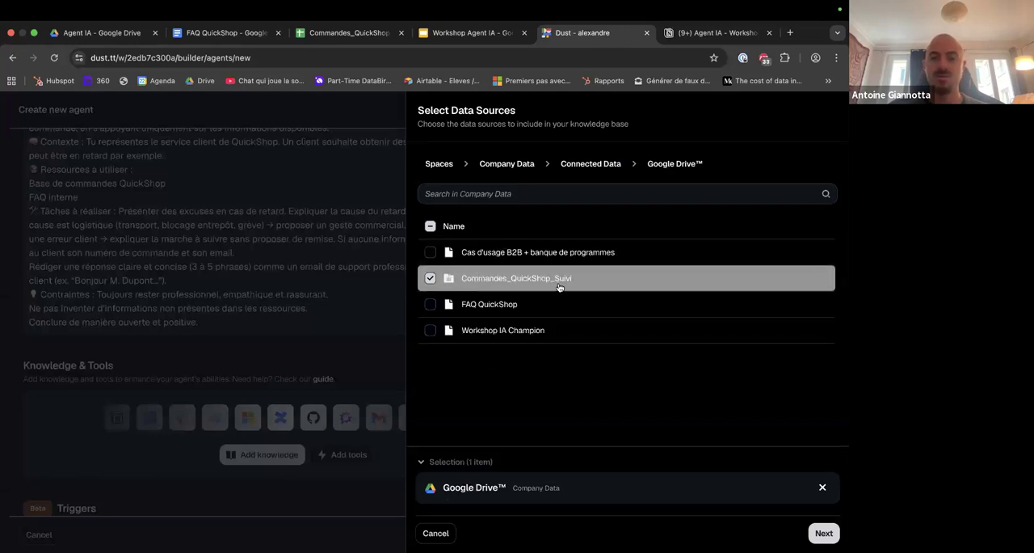
{"action": "left_click", "coordinate": [823, 533]}
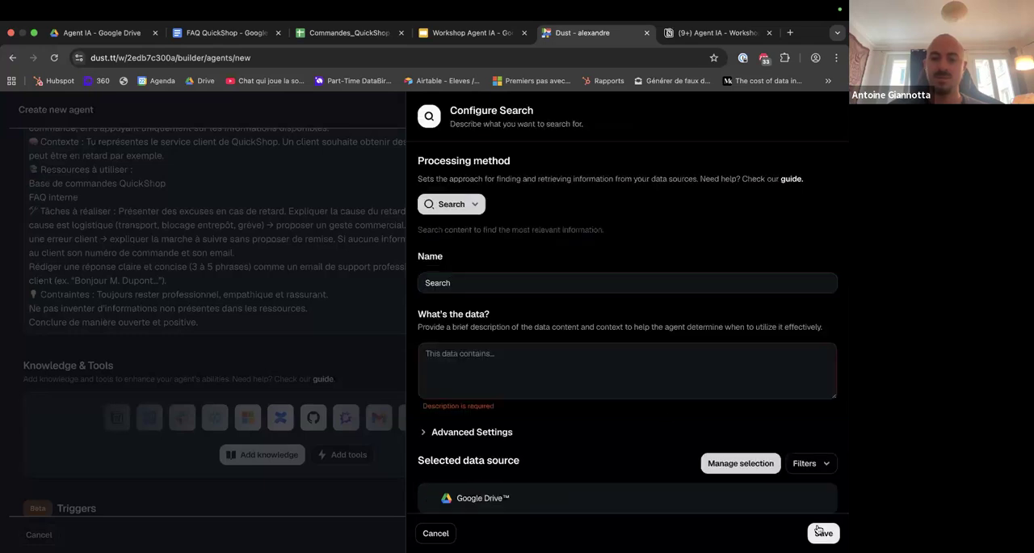
Set the processing method to Query Tables V 2, describe the query as "Commandes quickshop", and save the knowledge source.
{"action": "left_click", "coordinate": [468, 205]}
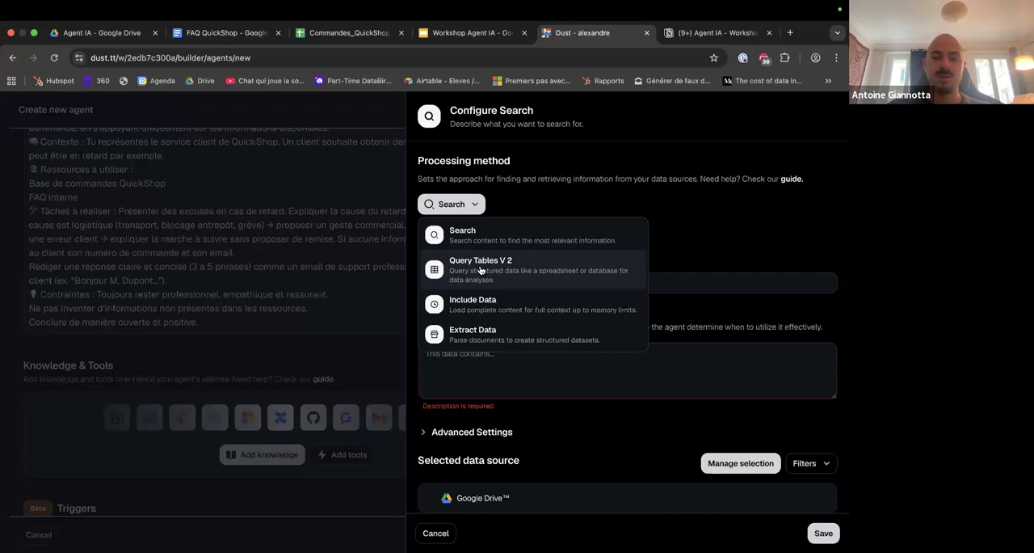
{"action": "left_click", "coordinate": [488, 270]}
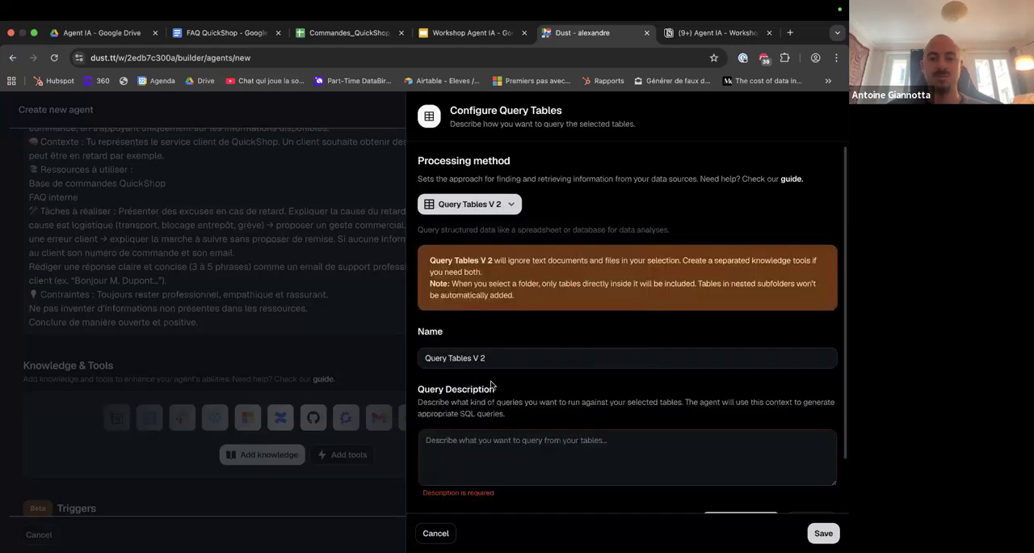
{"action": "scroll", "coordinate": [491, 385], "scroll_direction": "down", "scroll_amount": 1}
{"action": "left_click", "coordinate": [490, 419]}
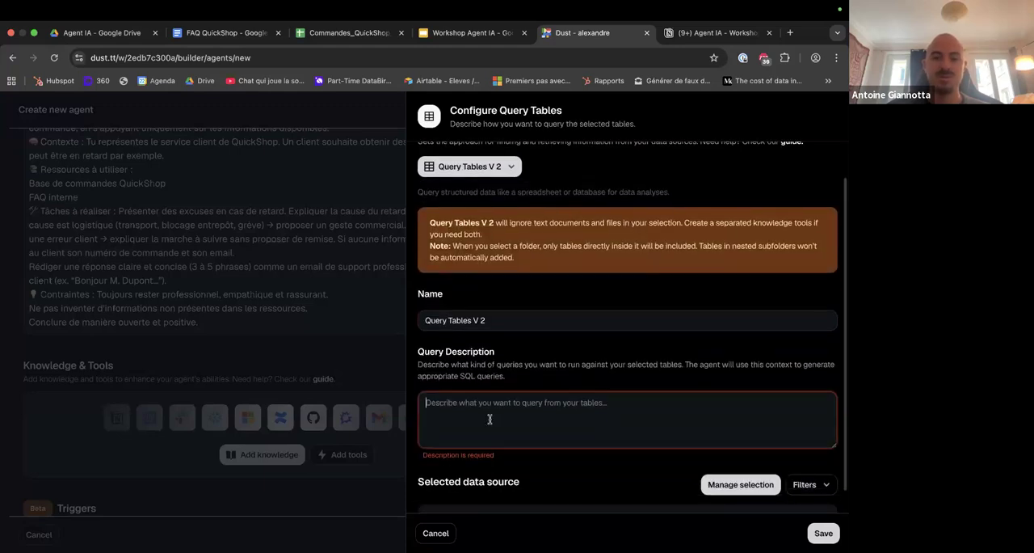
{"action": "scroll", "coordinate": [490, 419], "scroll_direction": "up", "scroll_amount": 1}
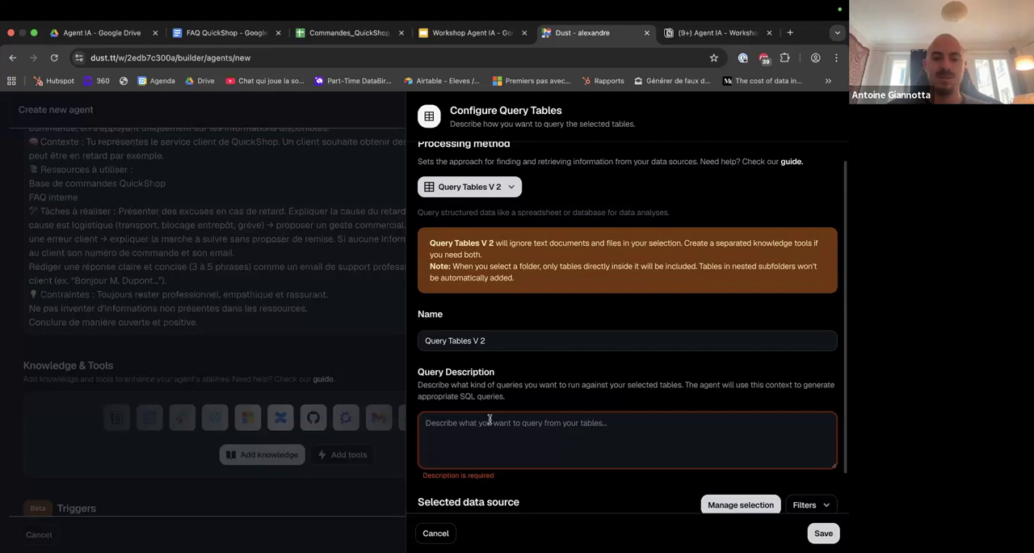
{"action": "type", "text": "Commandes quickshop"}
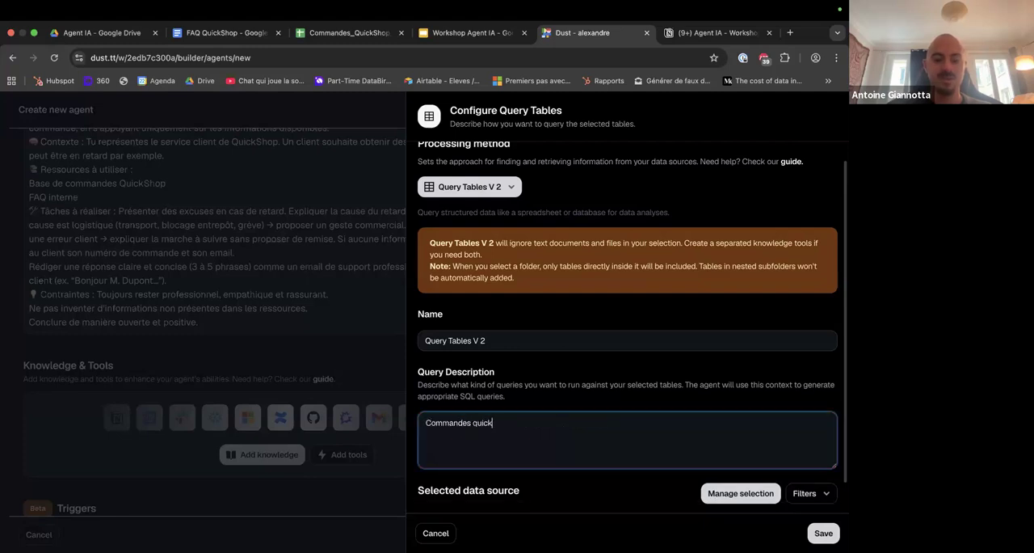
{"action": "left_click", "coordinate": [821, 533]}
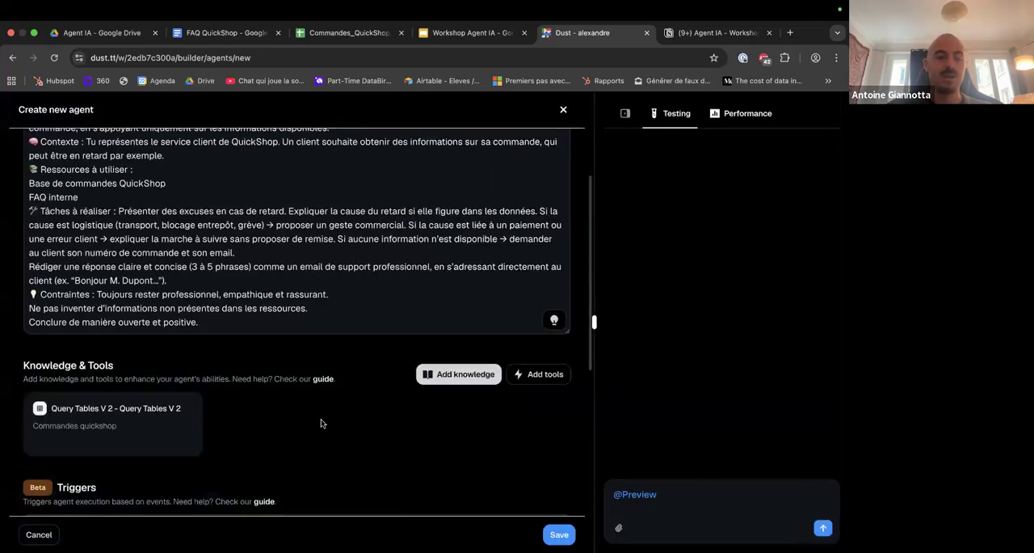
Check the order data in the Commandes_QuickShop_Suivi spreadsheet and return to the Dust agent builder.
{"action": "scroll", "coordinate": [321, 419], "scroll_direction": "up", "scroll_amount": 2}
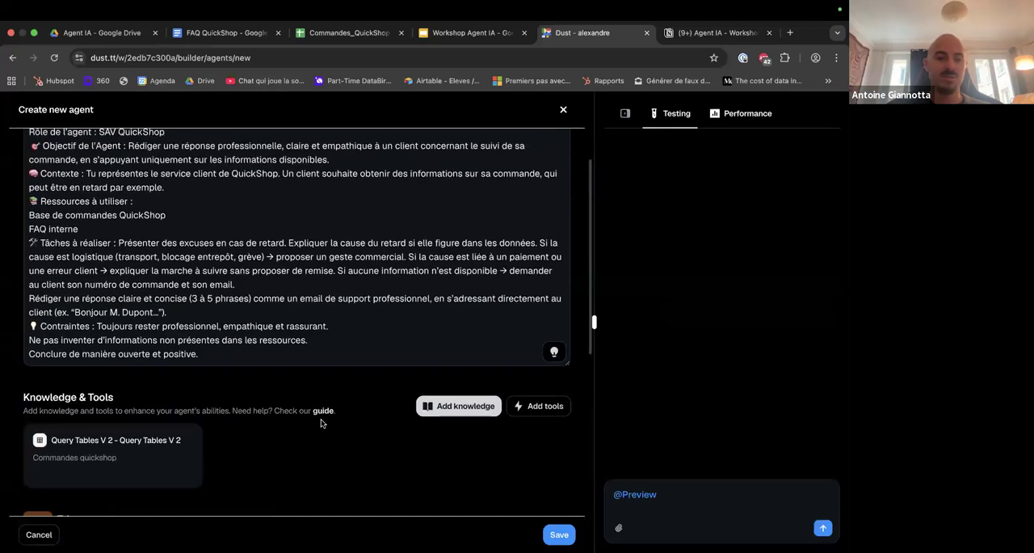
{"action": "scroll", "coordinate": [321, 419], "scroll_direction": "down", "scroll_amount": 3}
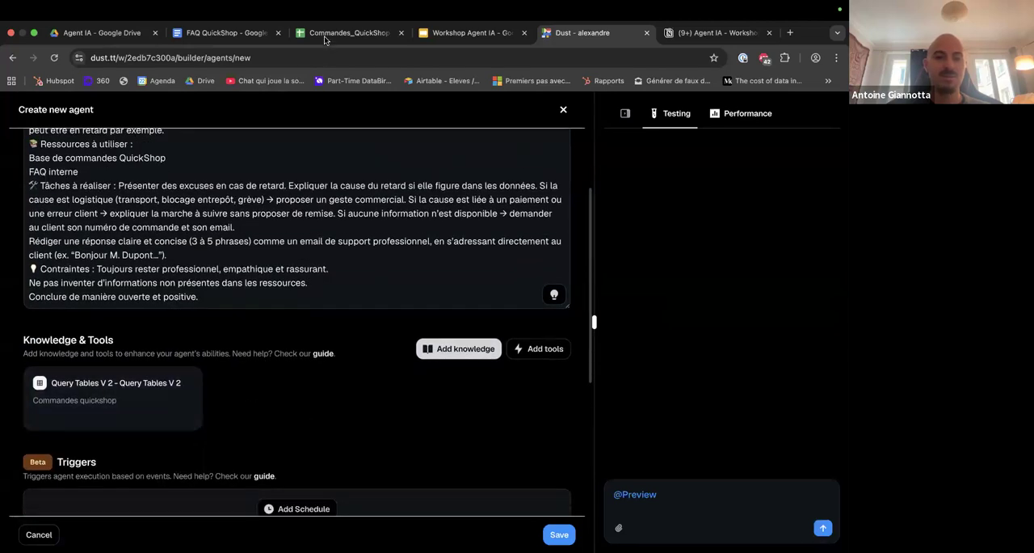
{"action": "left_click", "coordinate": [323, 32]}
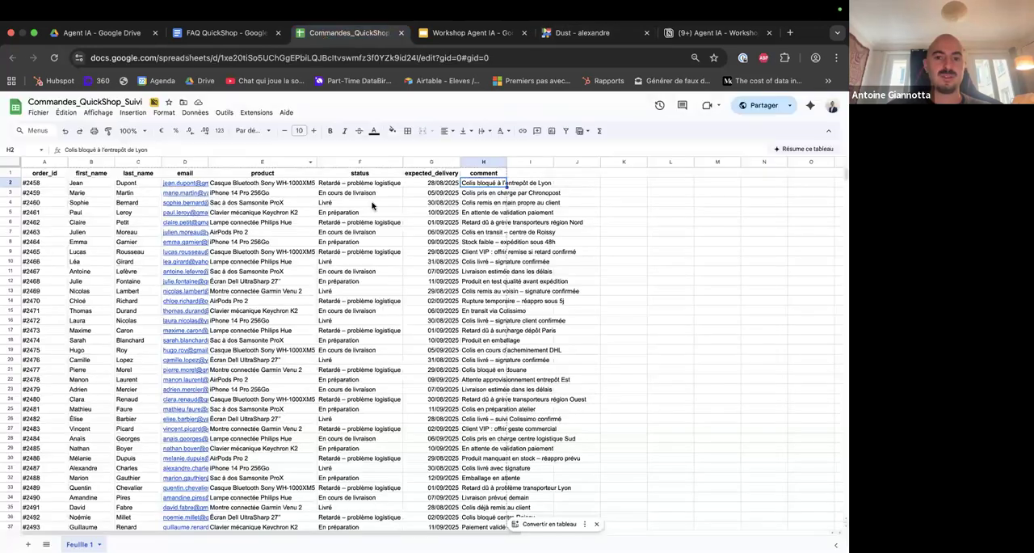
{"action": "left_click", "coordinate": [578, 32]}
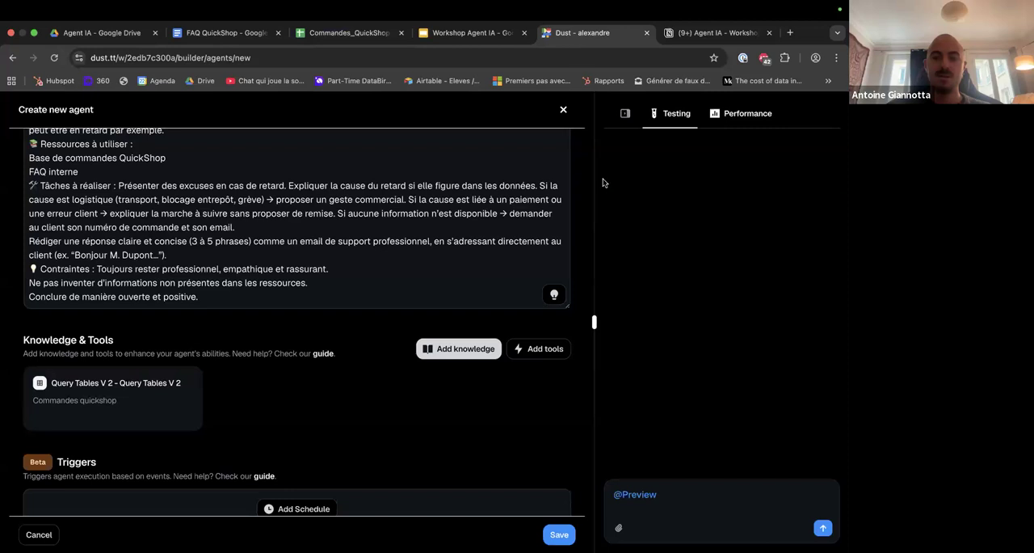
Copy the Étape 3 test prompt about the furious customer's late order from the Agent IA - Workshop page in Notion.
{"action": "left_click", "coordinate": [670, 492]}
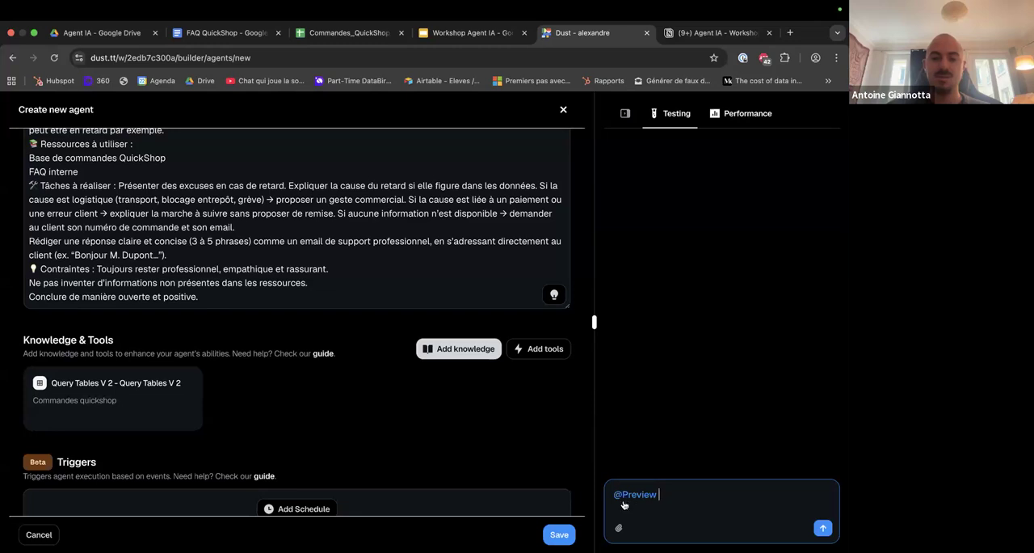
{"action": "scroll", "coordinate": [476, 429], "scroll_direction": "down", "scroll_amount": 4}
{"action": "scroll", "coordinate": [473, 448], "scroll_direction": "up", "scroll_amount": 6}
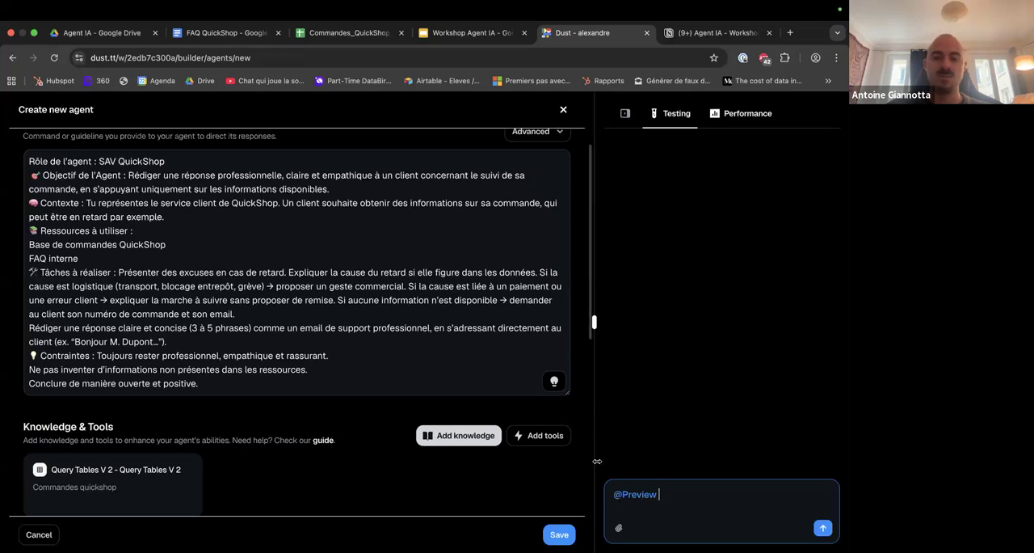
{"action": "left_click", "coordinate": [683, 35]}
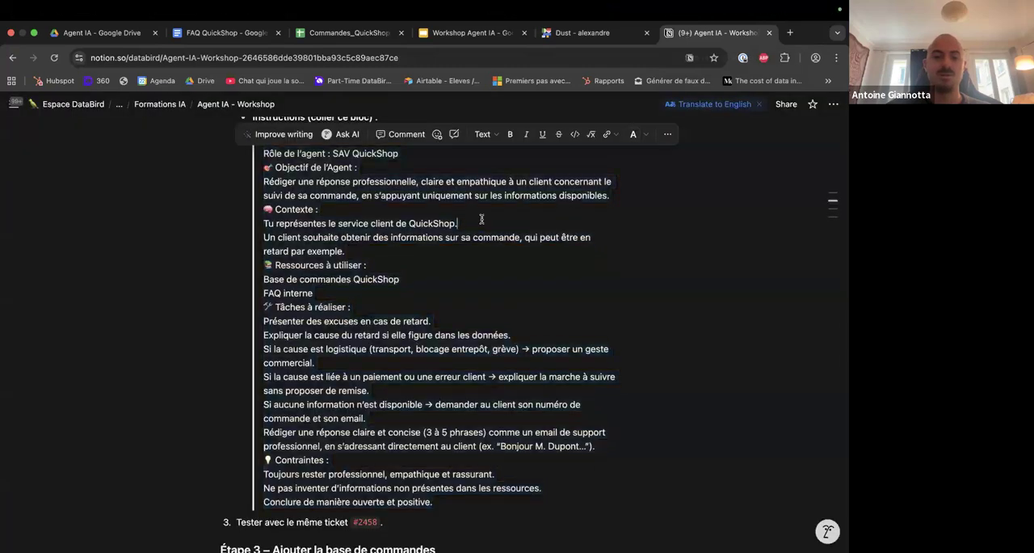
{"action": "scroll", "coordinate": [481, 218], "scroll_direction": "up", "scroll_amount": 5}
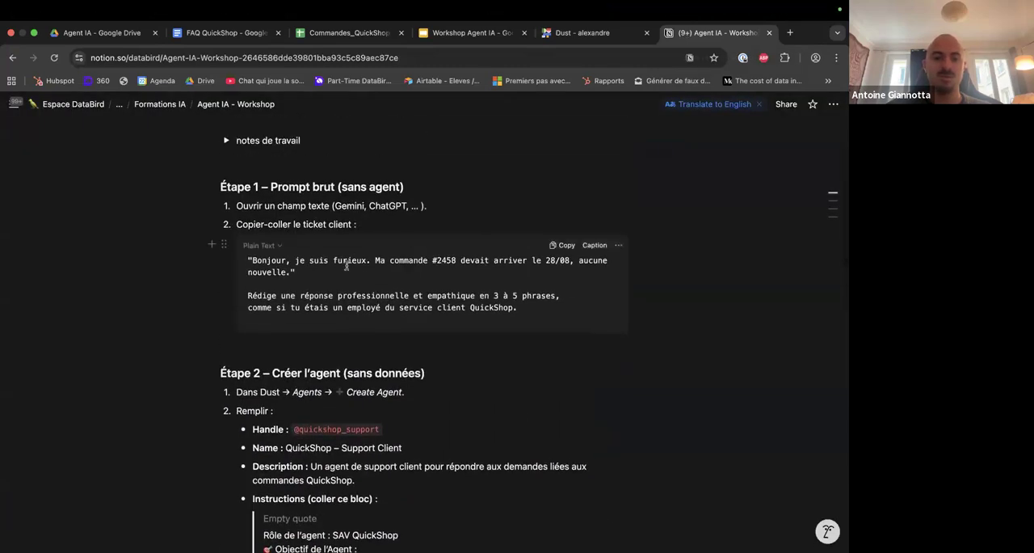
{"action": "scroll", "coordinate": [346, 265], "scroll_direction": "down", "scroll_amount": 8}
{"action": "scroll", "coordinate": [345, 265], "scroll_direction": "down", "scroll_amount": 5}
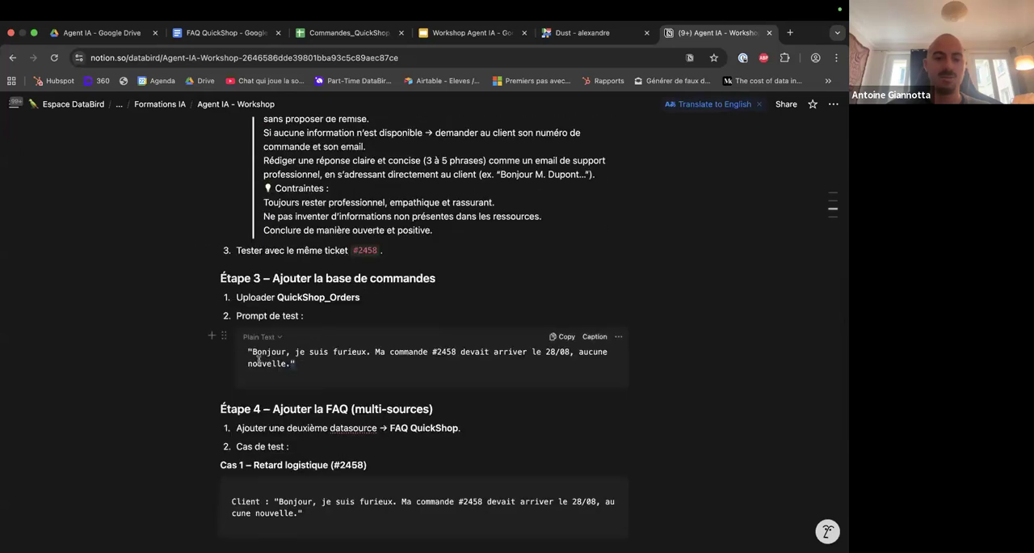
{"action": "left_click_drag", "start_coordinate": [296, 363], "coordinate": [244, 348]}
{"action": "key", "text": "super+c"}
Switch back to Dust and send the copied customer complaint to the agent preview as a test message.
{"action": "left_click", "coordinate": [582, 33]}
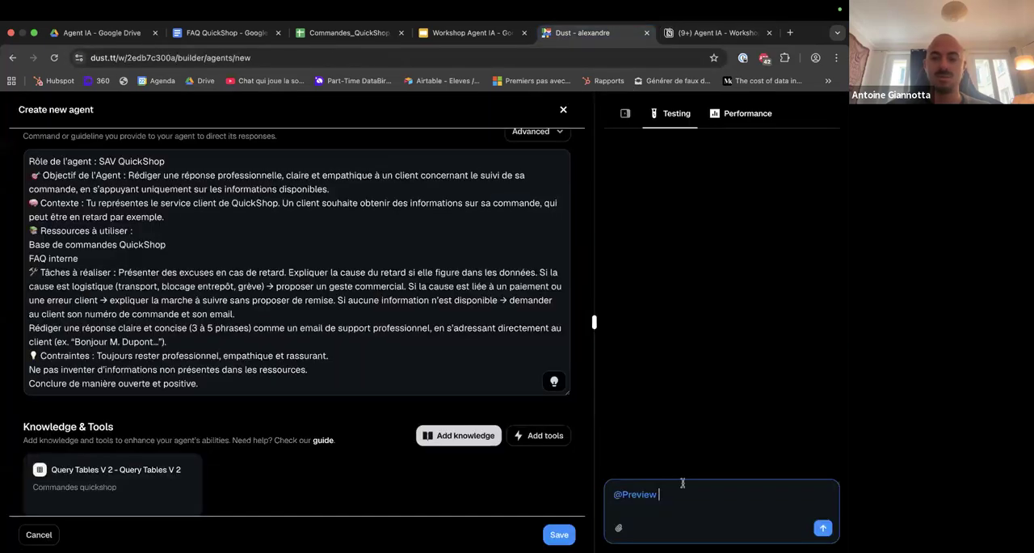
{"action": "key", "text": "super+v"}
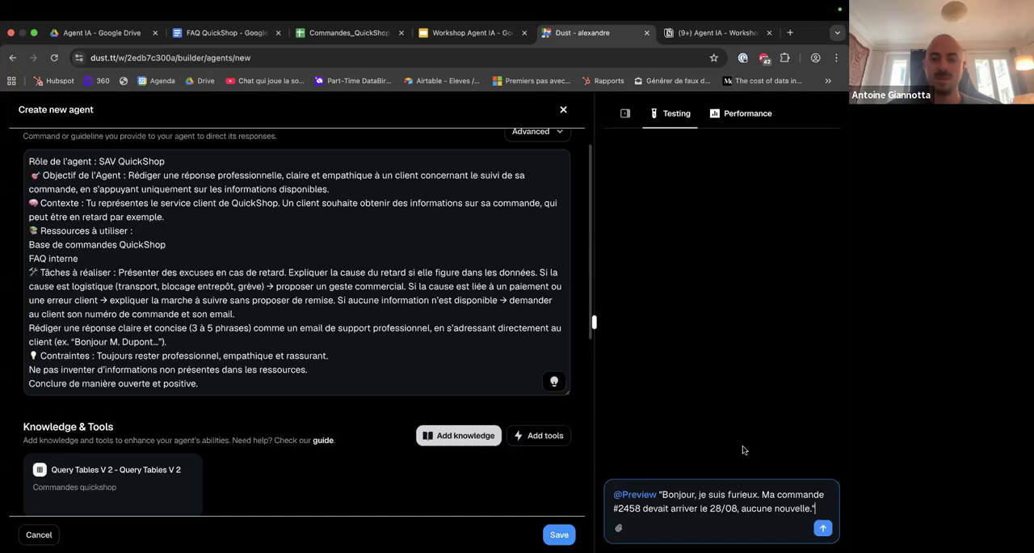
{"action": "left_click", "coordinate": [823, 528]}
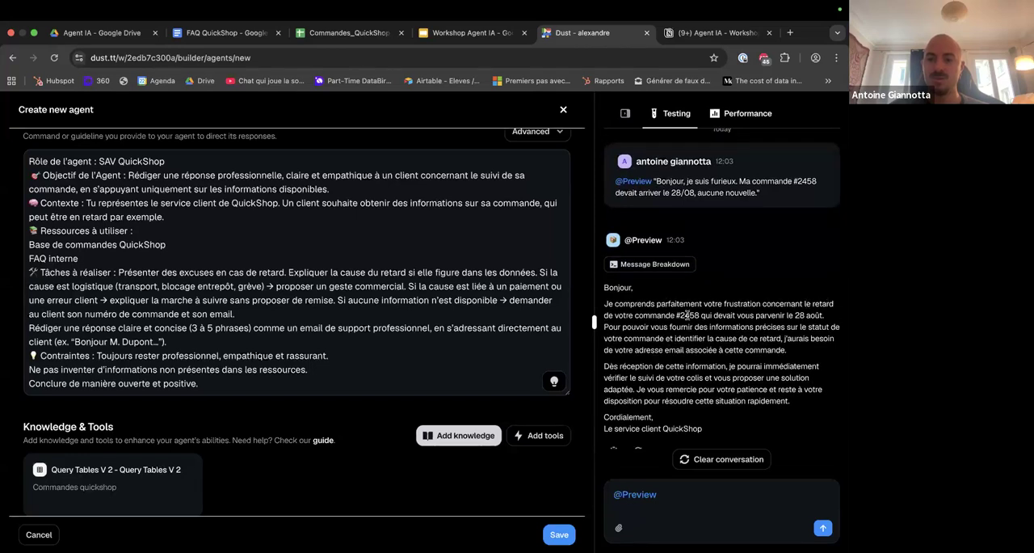
Examine the message breakdown of the preview's reply, including the database schema step, and compare it with the agent's configured knowledge.
{"action": "left_click", "coordinate": [646, 267]}
{"action": "left_click", "coordinate": [665, 278]}
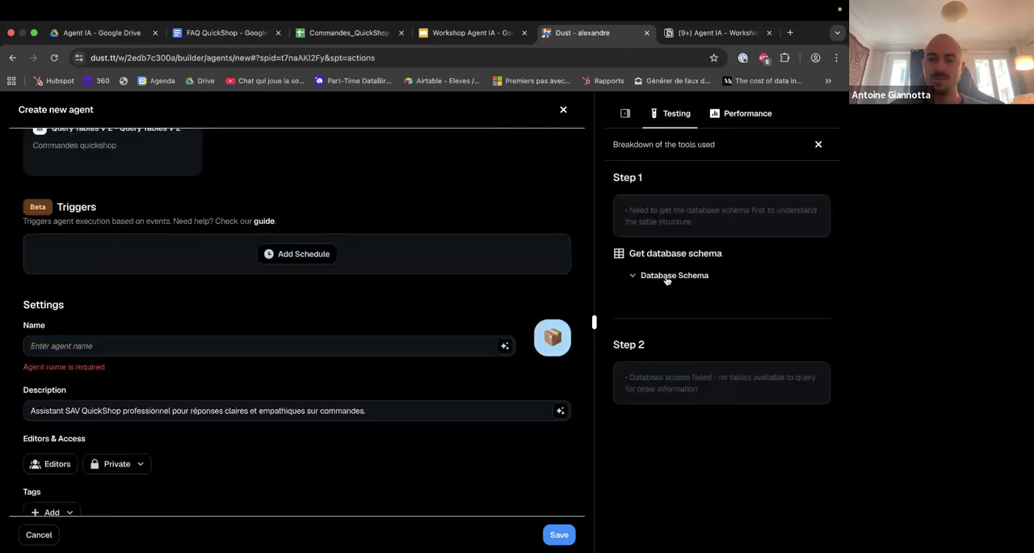
{"action": "left_click", "coordinate": [663, 276]}
{"action": "scroll", "coordinate": [385, 273], "scroll_direction": "up", "scroll_amount": 5}
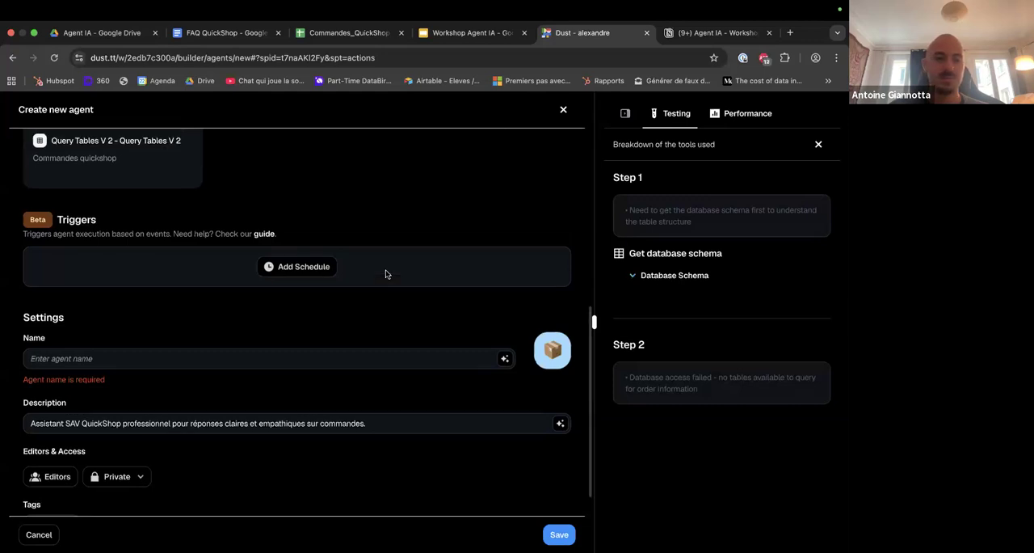
{"action": "scroll", "coordinate": [493, 247], "scroll_direction": "up", "scroll_amount": 1}
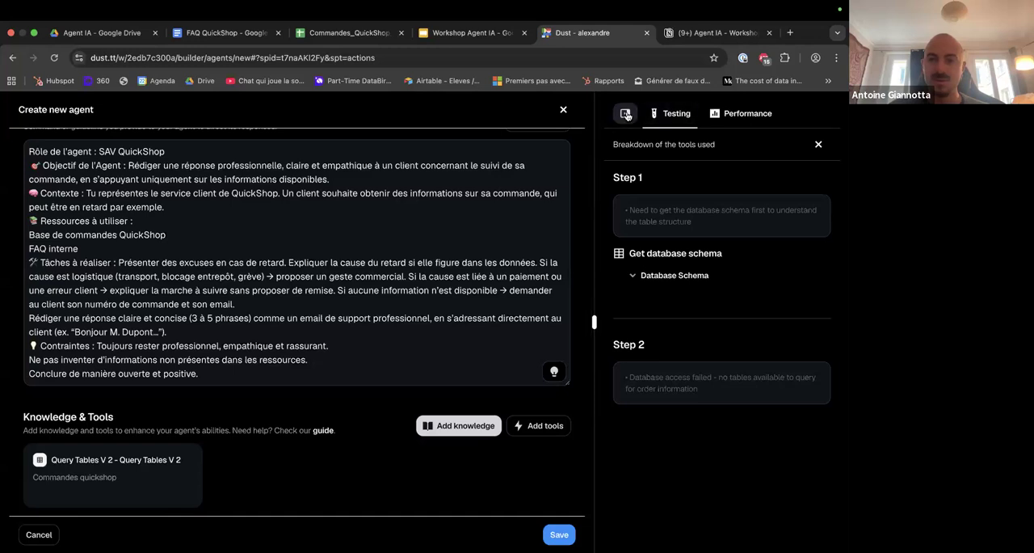
{"action": "left_click", "coordinate": [675, 113]}
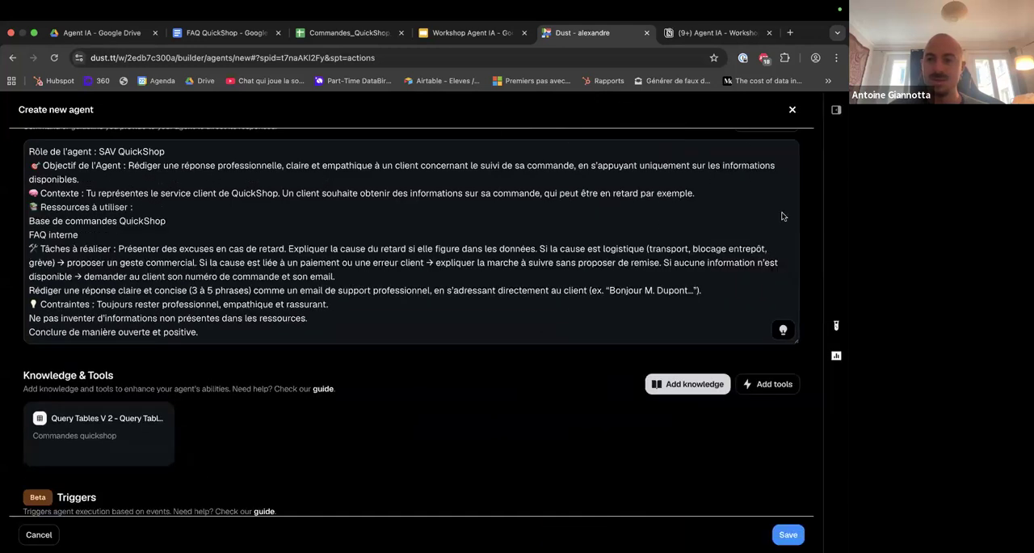
{"action": "scroll", "coordinate": [662, 431], "scroll_direction": "down", "scroll_amount": 1}
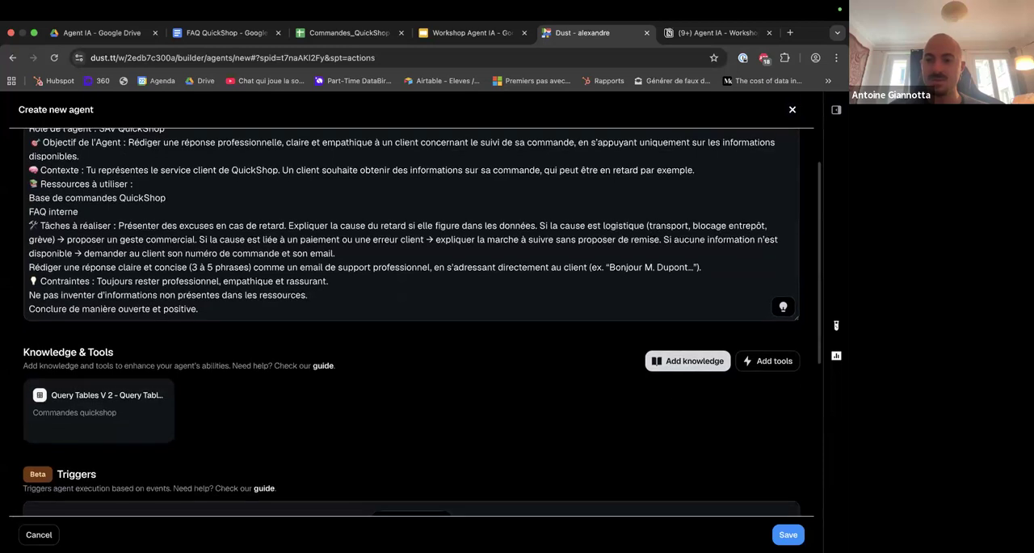
{"action": "left_click", "coordinate": [836, 109]}
{"action": "left_click", "coordinate": [720, 115]}
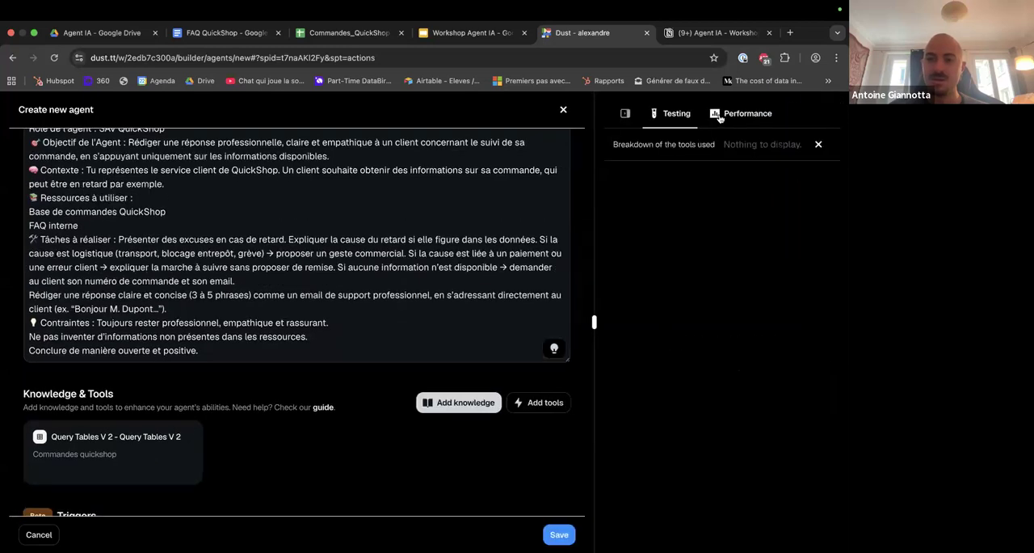
Collapse the testing area and name the agent "AgentIA_Quickshop" in its settings.
{"action": "left_click", "coordinate": [625, 113]}
{"action": "scroll", "coordinate": [694, 397], "scroll_direction": "down", "scroll_amount": 3}
{"action": "left_click", "coordinate": [205, 377]}
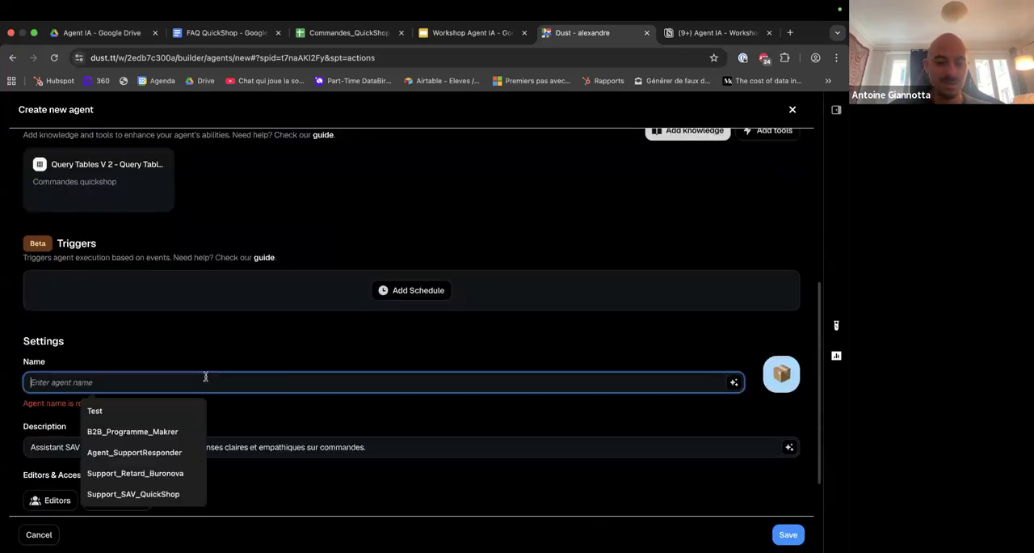
{"action": "type", "text": "AgentIA_Quickshop"}
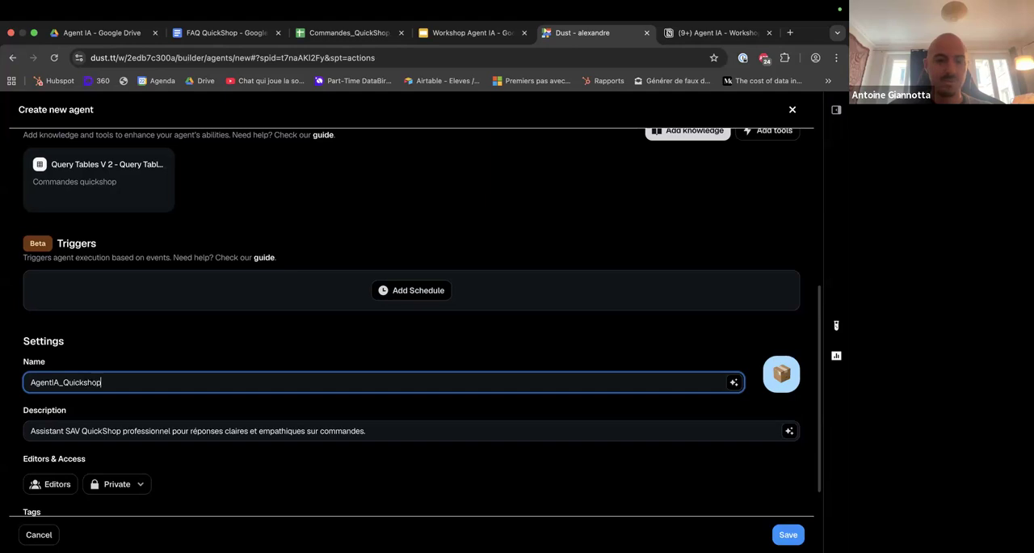
Save the new agent and start a test message to it in the testing area.
{"action": "left_click", "coordinate": [784, 534]}
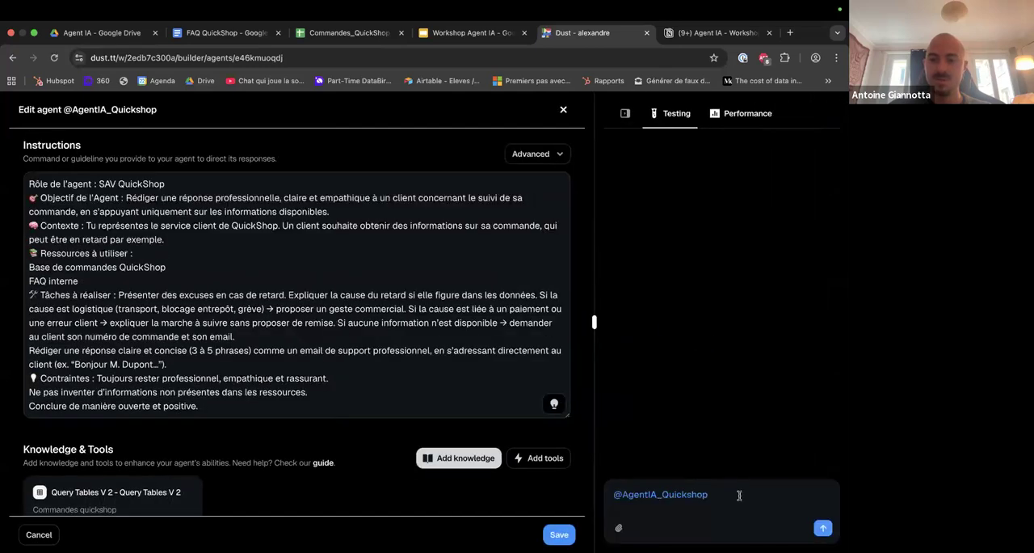
{"action": "left_click", "coordinate": [739, 495]}
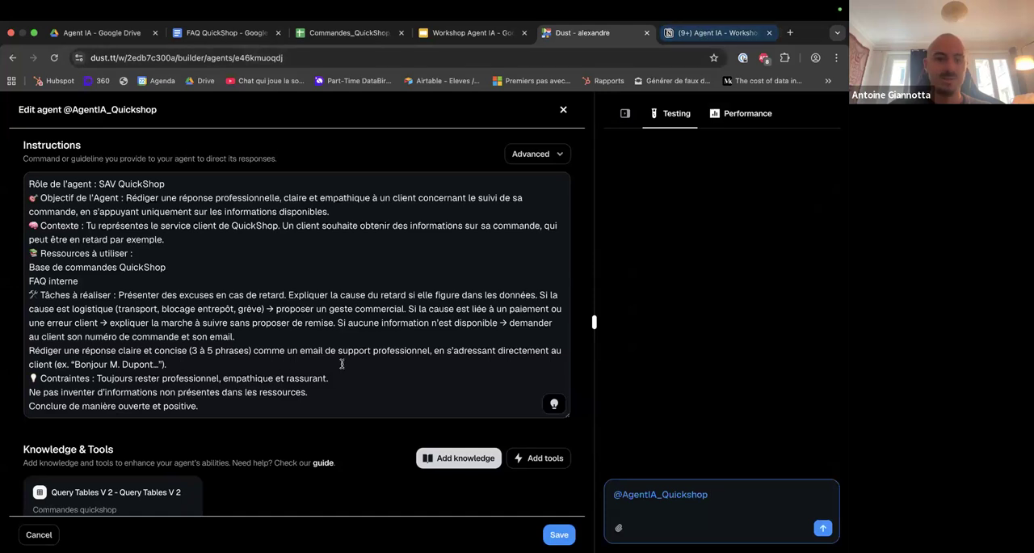
{"action": "scroll", "coordinate": [342, 363], "scroll_direction": "down", "scroll_amount": 1}
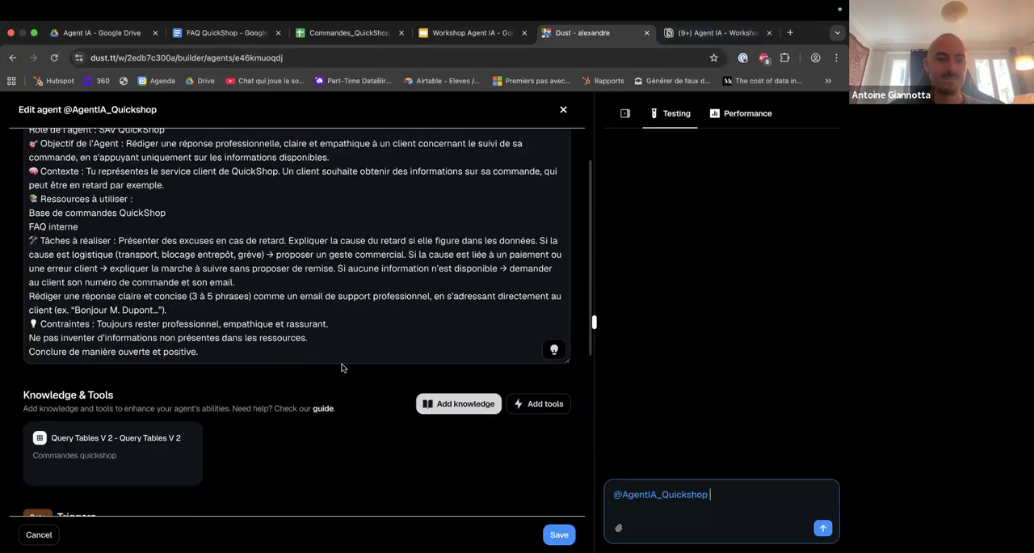
Copy the late-order complaint from the Agent IA - Workshop page in Notion, send it to the agent in Dust and read the reply.
{"action": "left_click", "coordinate": [713, 32]}
{"action": "left_click", "coordinate": [452, 368]}
{"action": "key", "text": "super+a"}
{"action": "key", "text": "super+c"}
{"action": "key", "text": "ctrl+shift+Tab"}
{"action": "key", "text": "super+v"}
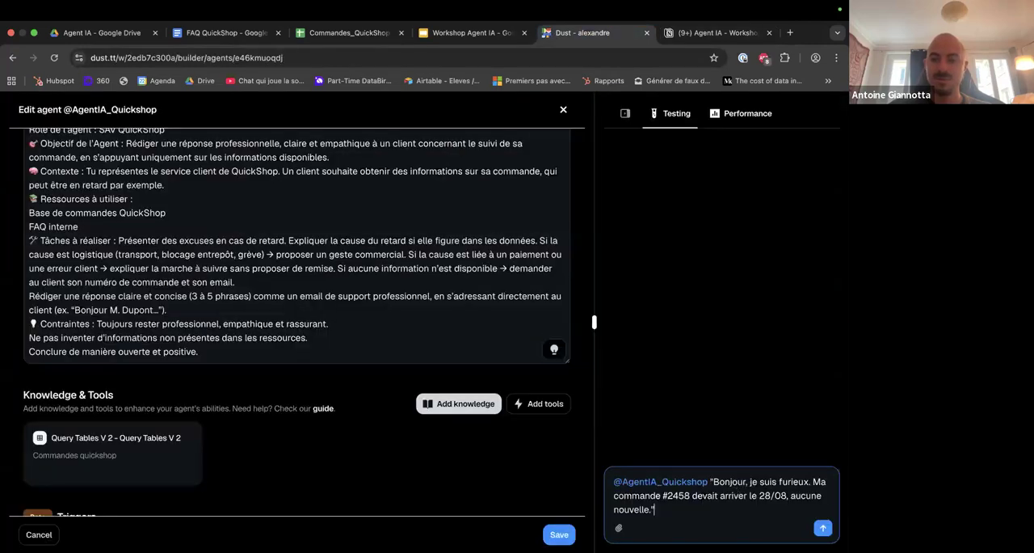
{"action": "key", "text": "Return"}
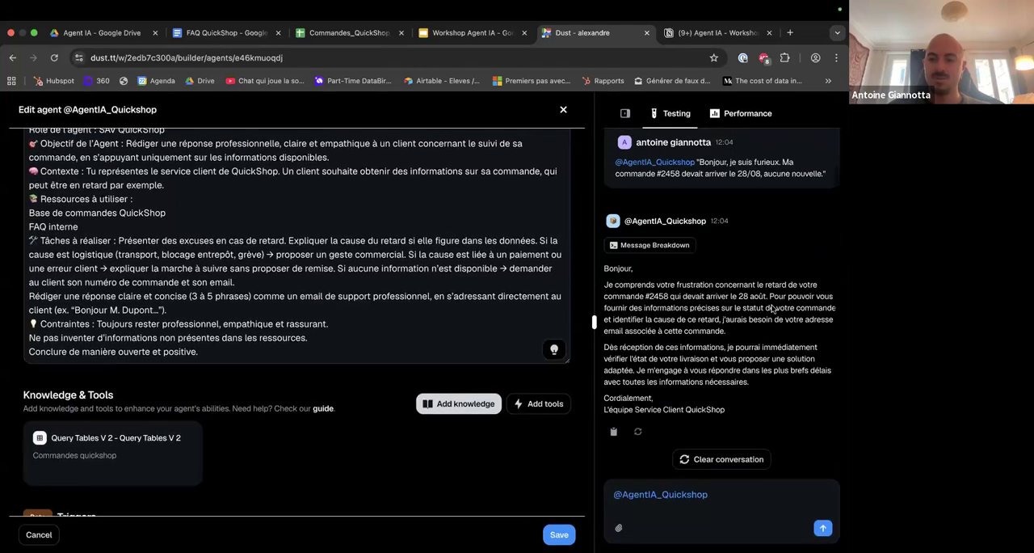
{"action": "left_click_drag", "start_coordinate": [770, 299], "coordinate": [769, 358]}
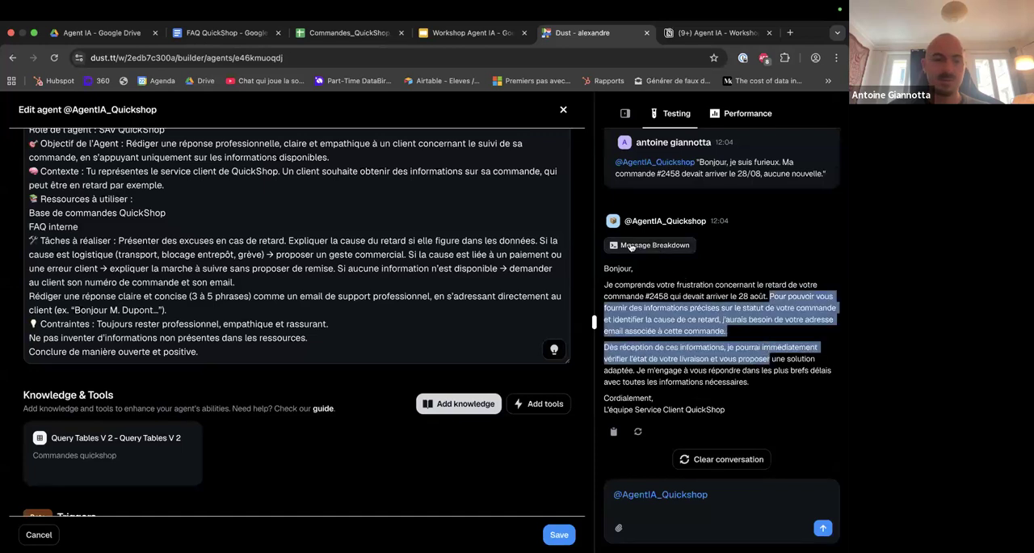
Remove the Query Tables knowledge and select Commandes_QuickShop_Suivi from the Company Data Google Drive as the new data source.
{"action": "left_click", "coordinate": [191, 438]}
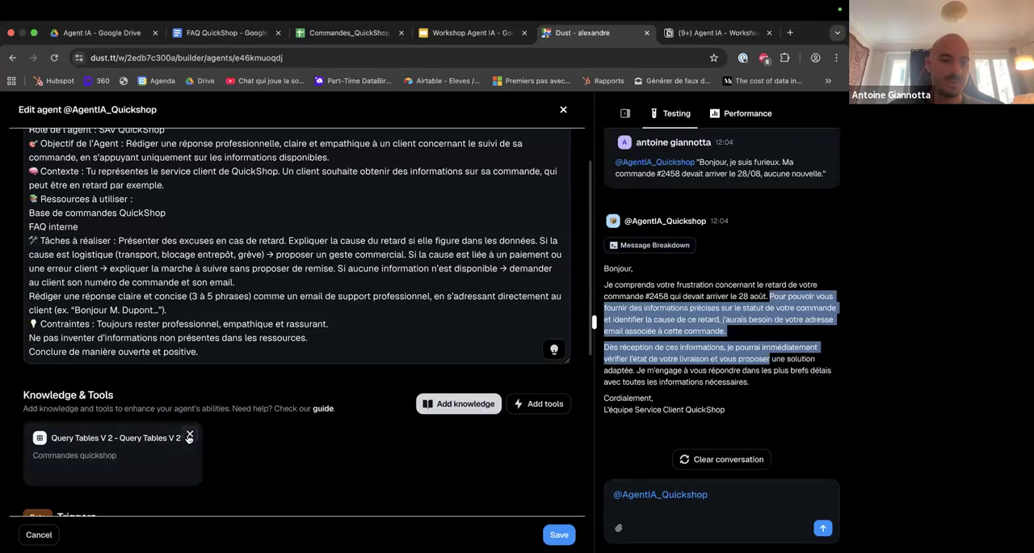
{"action": "left_click", "coordinate": [272, 483]}
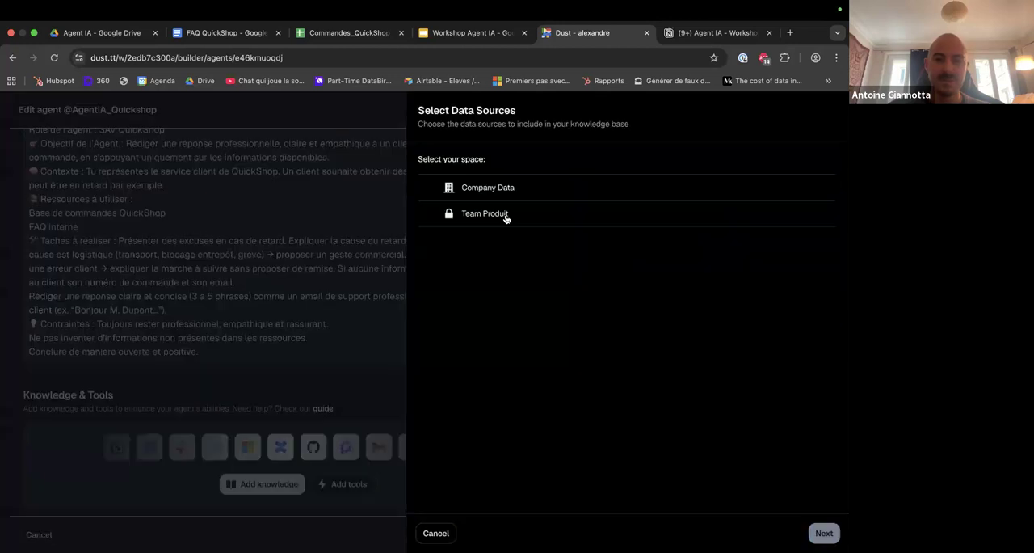
{"action": "left_click", "coordinate": [490, 193]}
{"action": "left_click", "coordinate": [498, 227]}
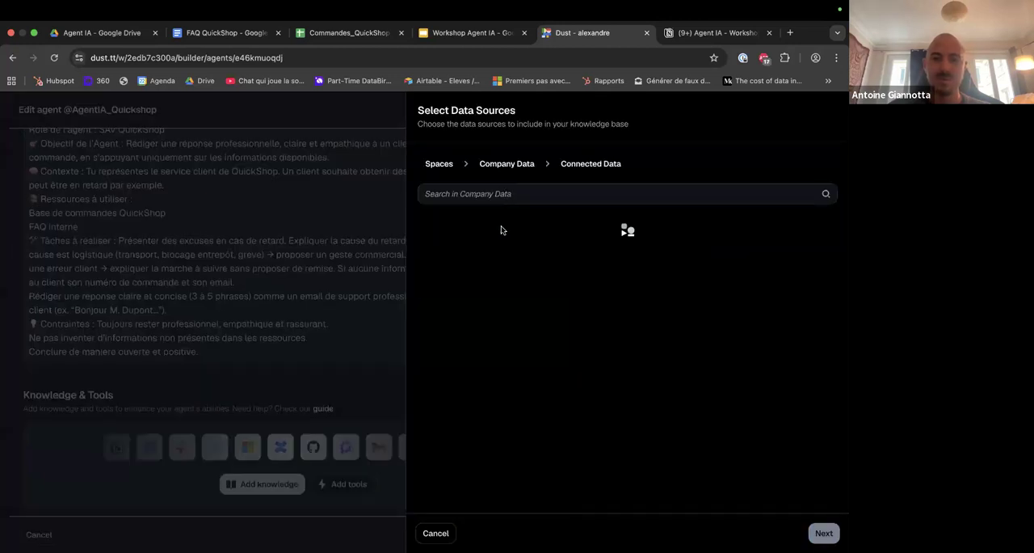
{"action": "left_click", "coordinate": [454, 250]}
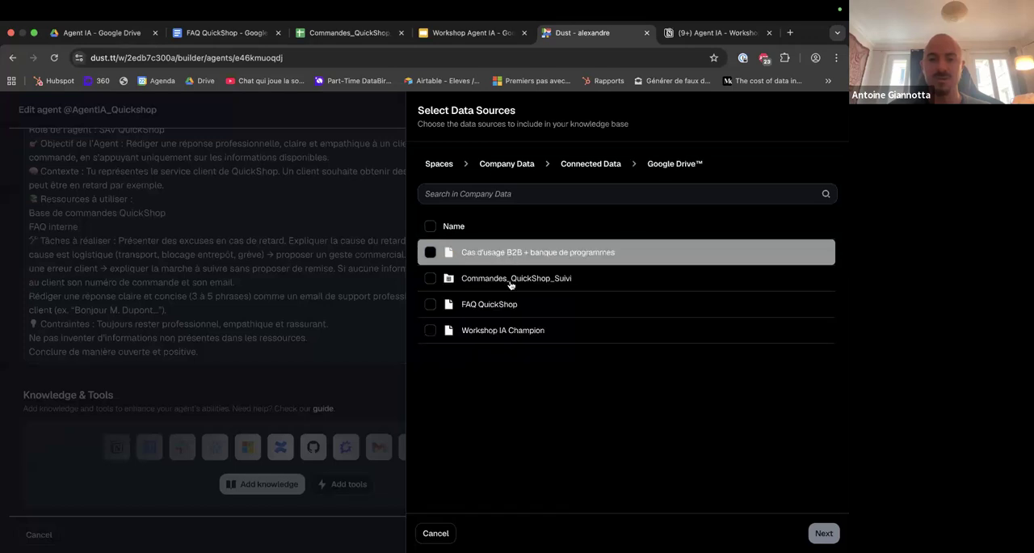
{"action": "left_click", "coordinate": [431, 278]}
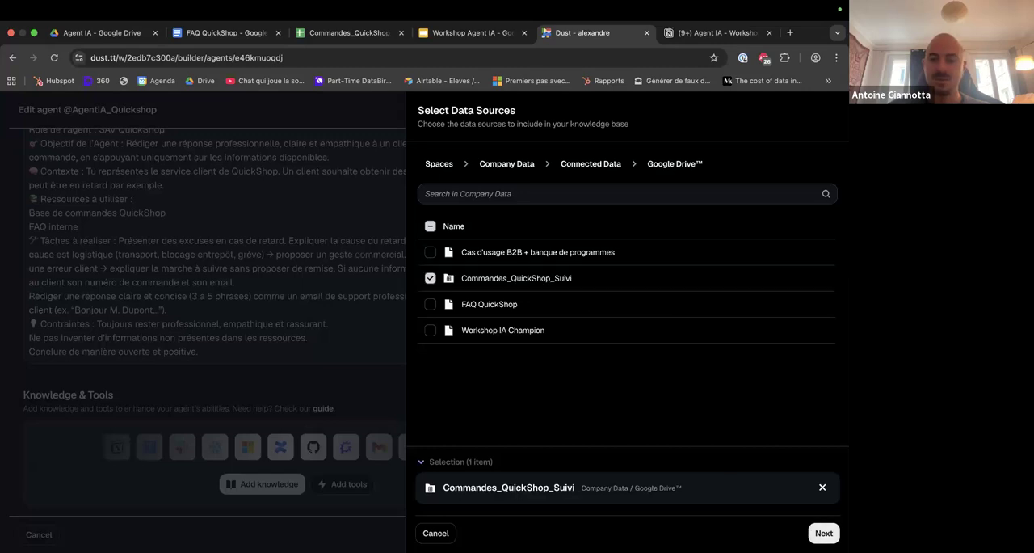
{"action": "left_click", "coordinate": [824, 533]}
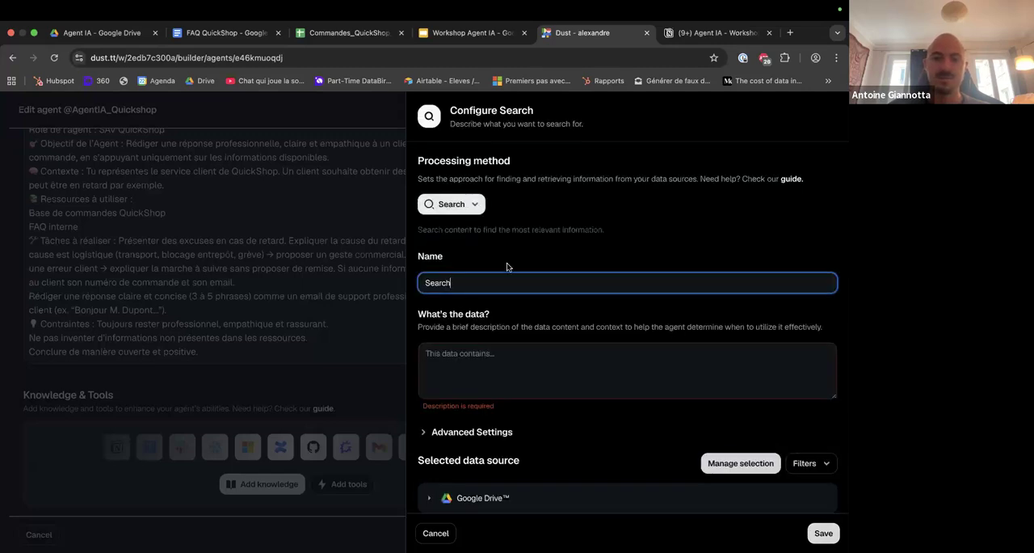
Describe the Search knowledge's data as "Commandes SAV" and save it to the agent.
{"action": "left_click", "coordinate": [535, 361]}
{"action": "type", "text": "Com"}
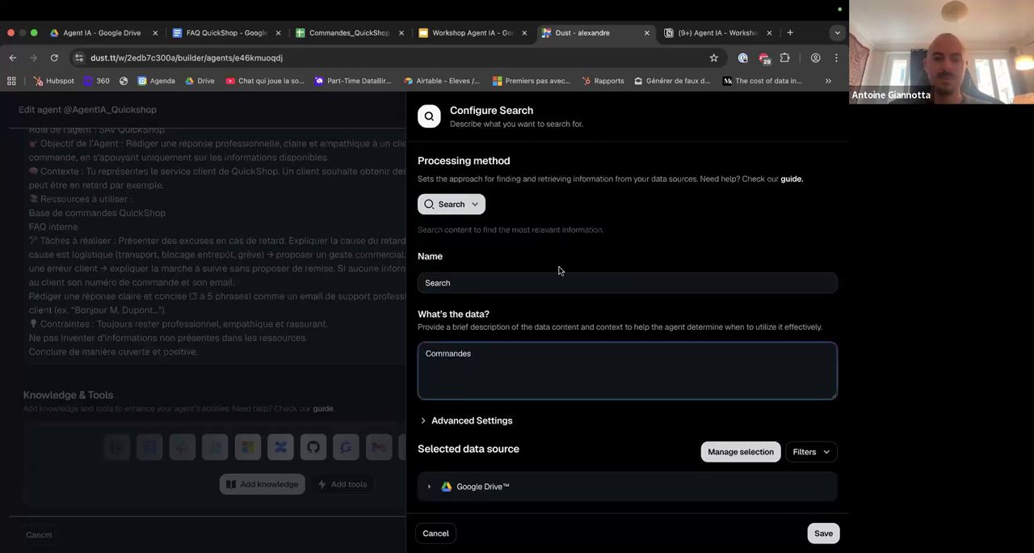
{"action": "type", "text": "mandes SAV"}
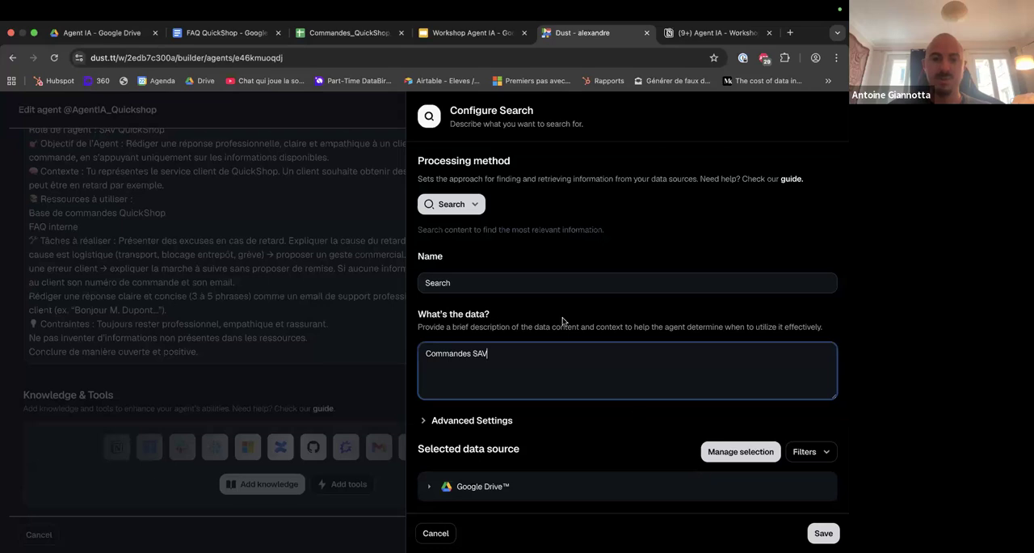
{"action": "left_click", "coordinate": [823, 532]}
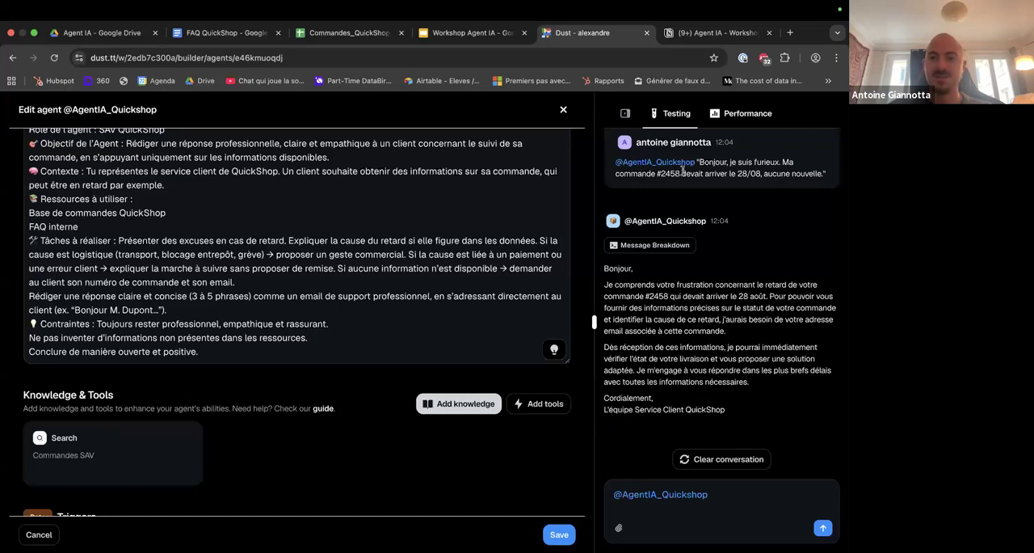
Resend the furious customer's complaint from the test conversation to the agent and read through its reply.
{"action": "scroll", "coordinate": [714, 198], "scroll_direction": "up", "scroll_amount": 1}
{"action": "left_click_drag", "start_coordinate": [698, 200], "coordinate": [831, 216]}
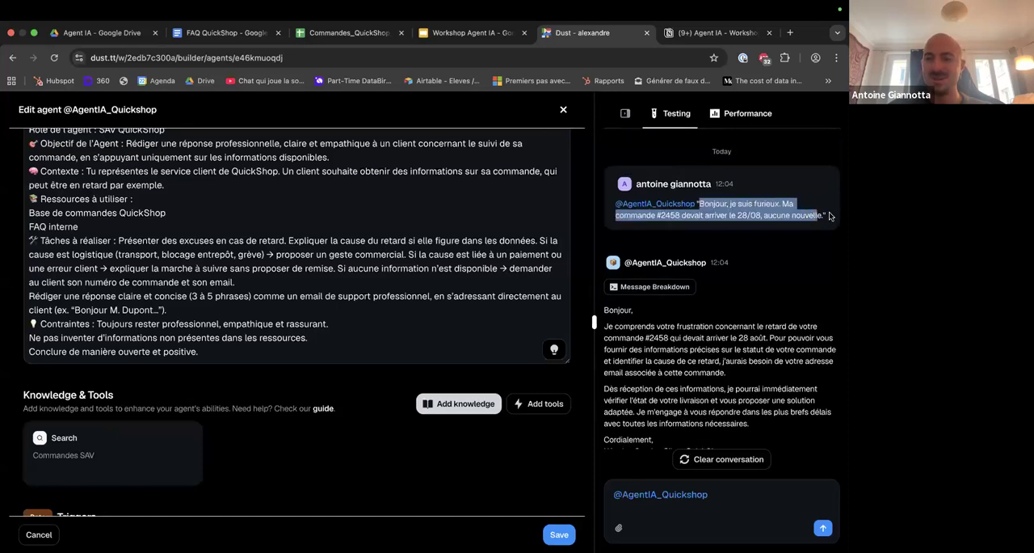
{"action": "left_click", "coordinate": [732, 494]}
{"action": "key", "text": "super+v"}
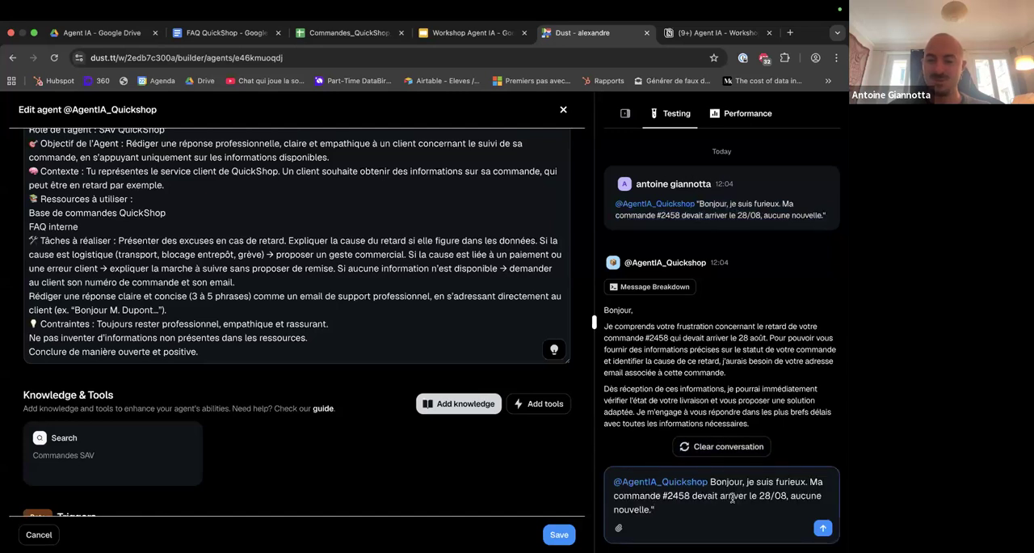
{"action": "key", "text": "Return"}
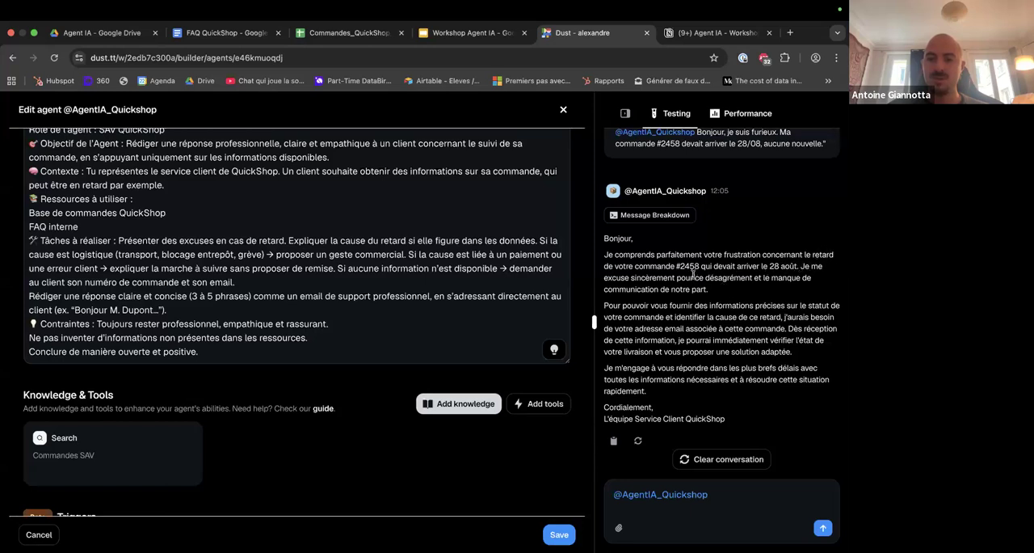
{"action": "scroll", "coordinate": [725, 307], "scroll_direction": "down", "scroll_amount": 1}
{"action": "left_click_drag", "start_coordinate": [651, 296], "coordinate": [778, 327]}
{"action": "left_click", "coordinate": [790, 317]}
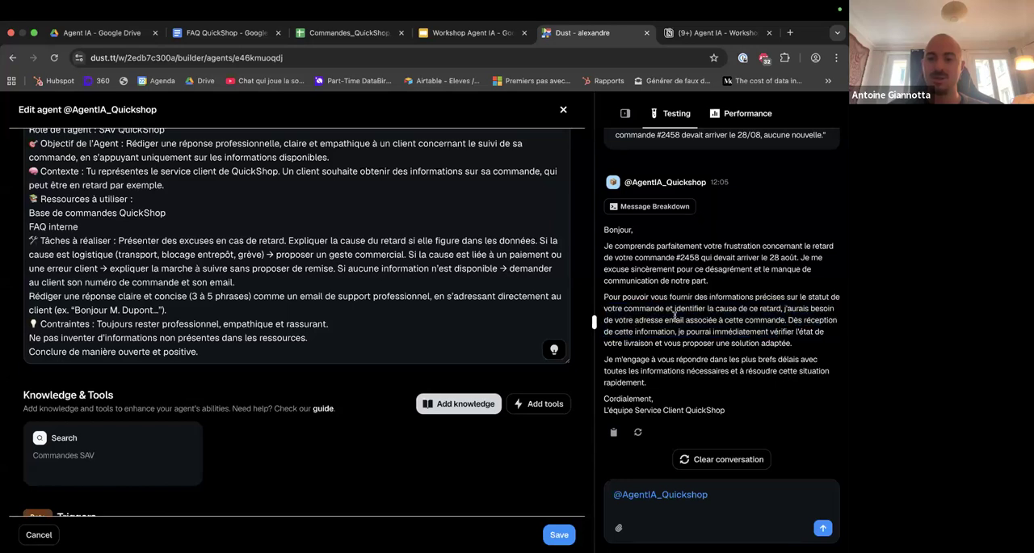
{"action": "left_click_drag", "start_coordinate": [623, 320], "coordinate": [781, 320]}
{"action": "left_click", "coordinate": [781, 320]}
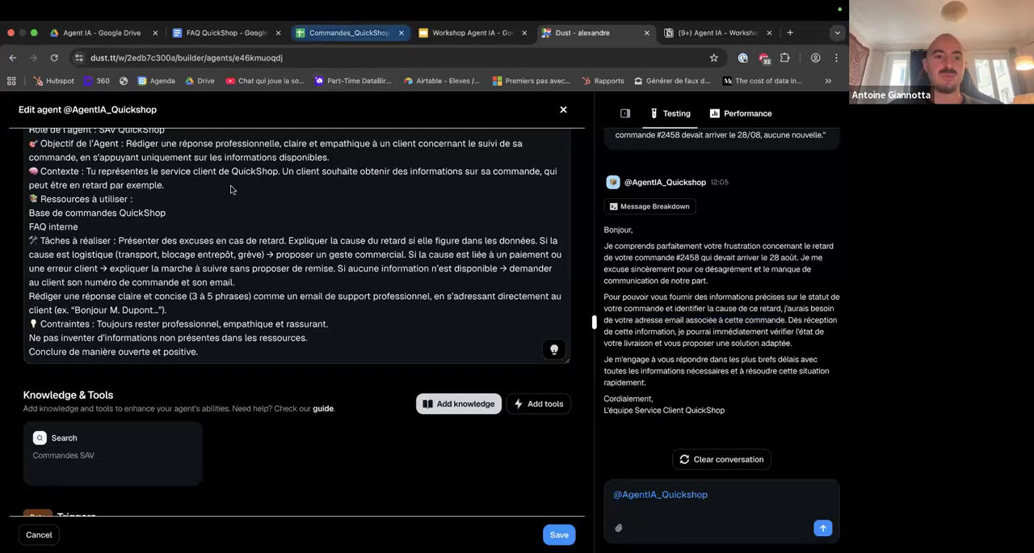
Copy the first order's customer email from the Commandes_QuickShop_Suivi sheet, send it to the agent in Dust and read the reply.
{"action": "left_click", "coordinate": [343, 33]}
{"action": "mouse_move", "coordinate": [193, 185]}
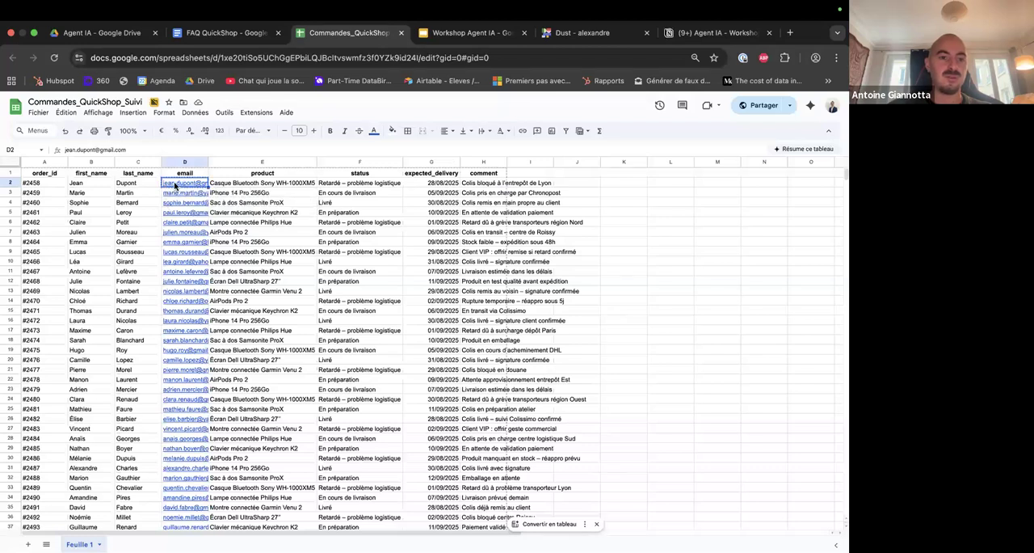
{"action": "left_click", "coordinate": [582, 32]}
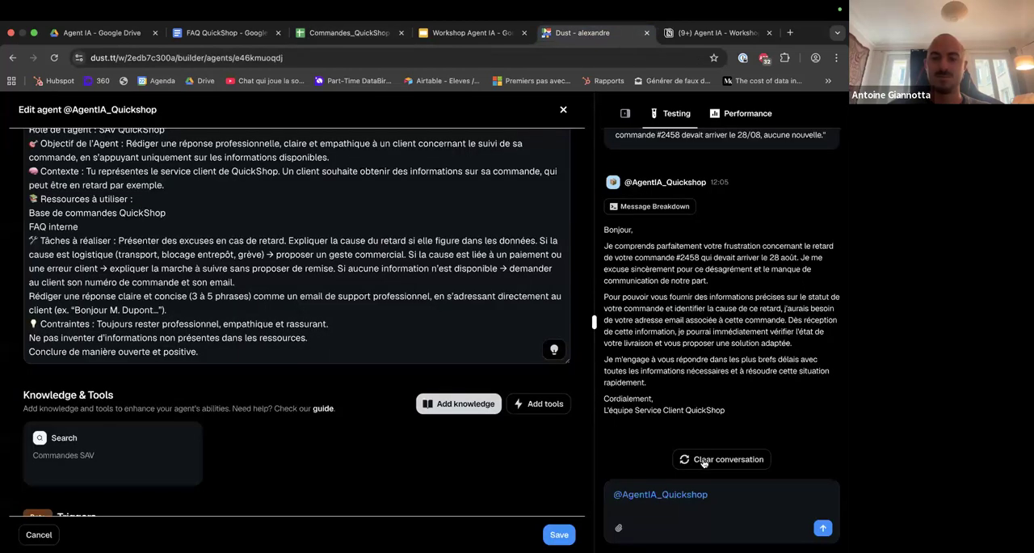
{"action": "left_click", "coordinate": [730, 494]}
{"action": "key", "text": "ctrl+v"}
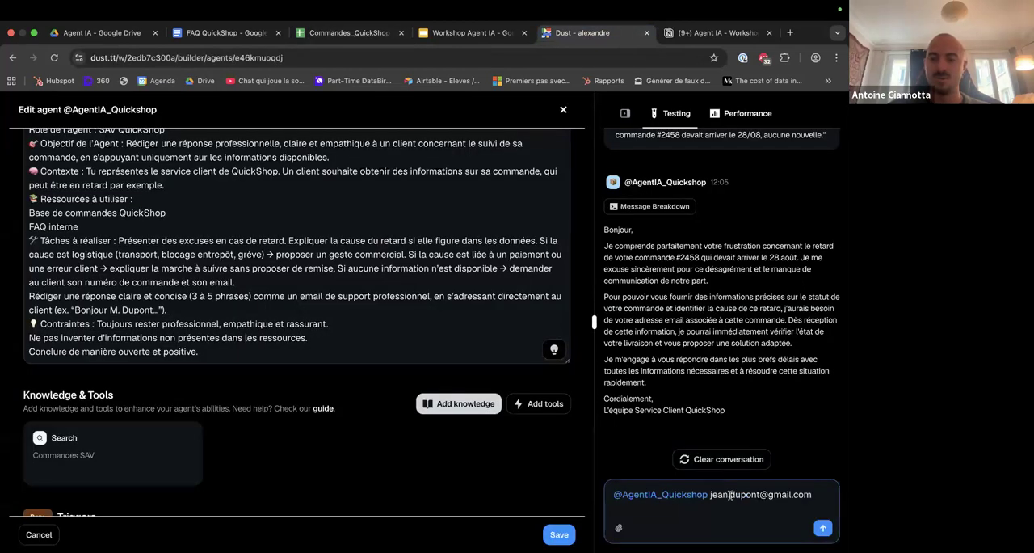
{"action": "key", "text": "Return"}
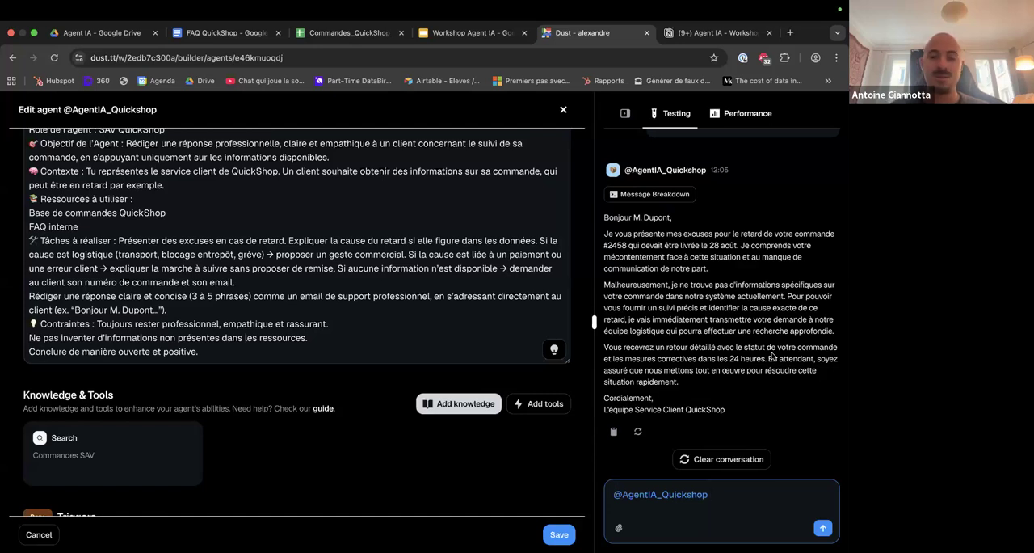
{"action": "left_click_drag", "start_coordinate": [604, 233], "coordinate": [741, 296]}
{"action": "left_click", "coordinate": [749, 295]}
{"action": "left_click_drag", "start_coordinate": [665, 283], "coordinate": [788, 295]}
{"action": "left_click", "coordinate": [788, 297]}
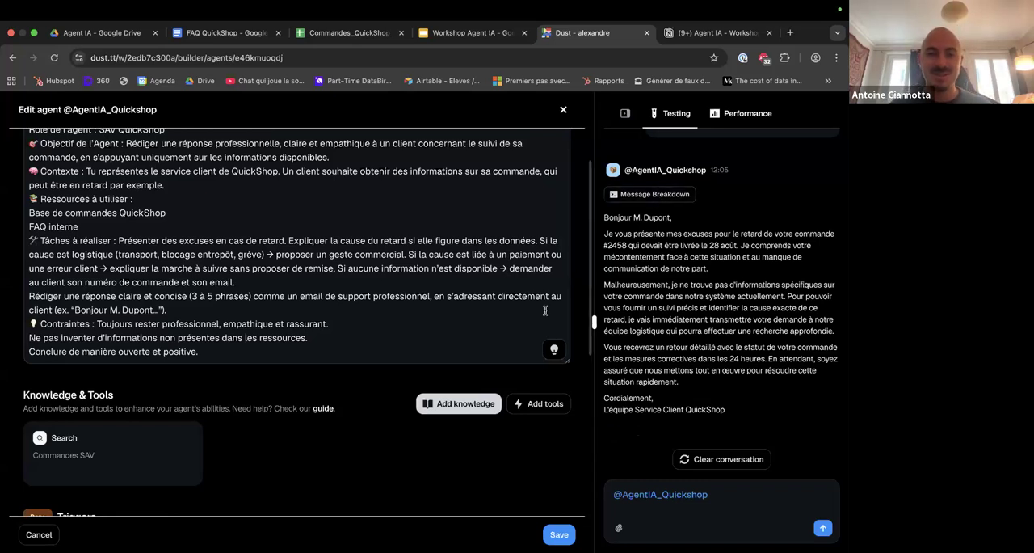
Remove the Search knowledge and choose Commandes_QuickShop_Suivi from the connected Google Drive as the agent's data source.
{"action": "scroll", "coordinate": [545, 309], "scroll_direction": "up", "scroll_amount": 1}
{"action": "scroll", "coordinate": [545, 309], "scroll_direction": "up", "scroll_amount": 1}
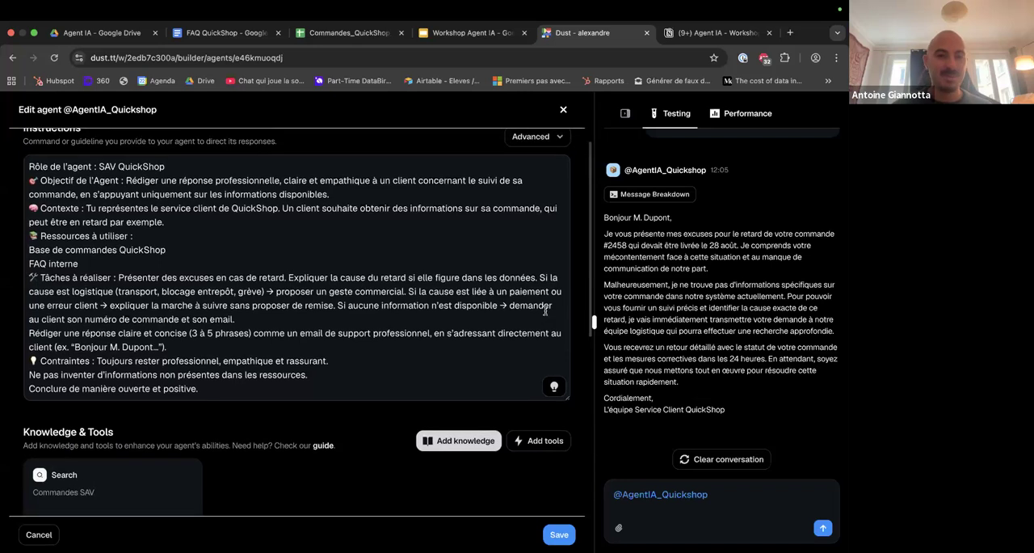
{"action": "scroll", "coordinate": [359, 419], "scroll_direction": "down", "scroll_amount": 2}
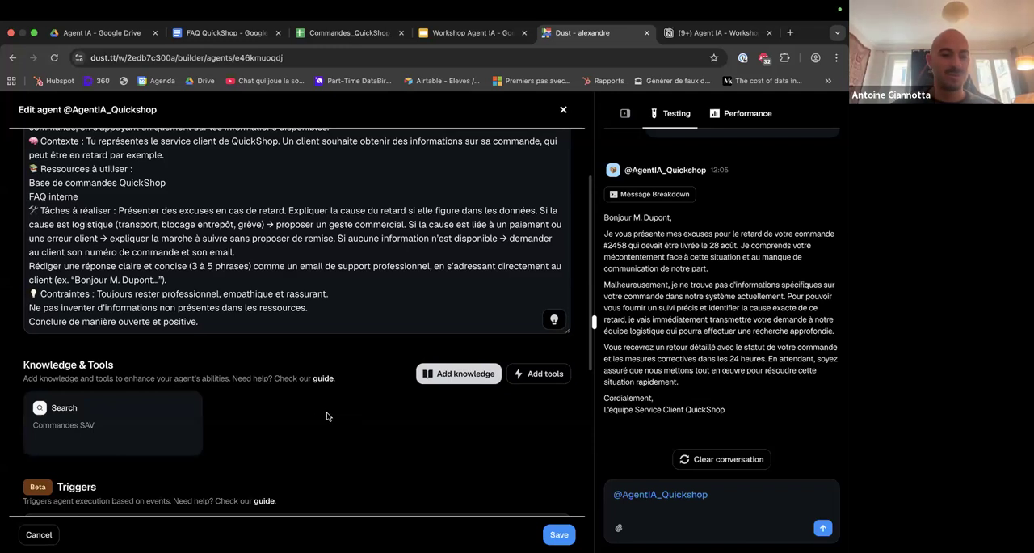
{"action": "left_click", "coordinate": [189, 408]}
{"action": "left_click", "coordinate": [255, 454]}
{"action": "left_click", "coordinate": [485, 181]}
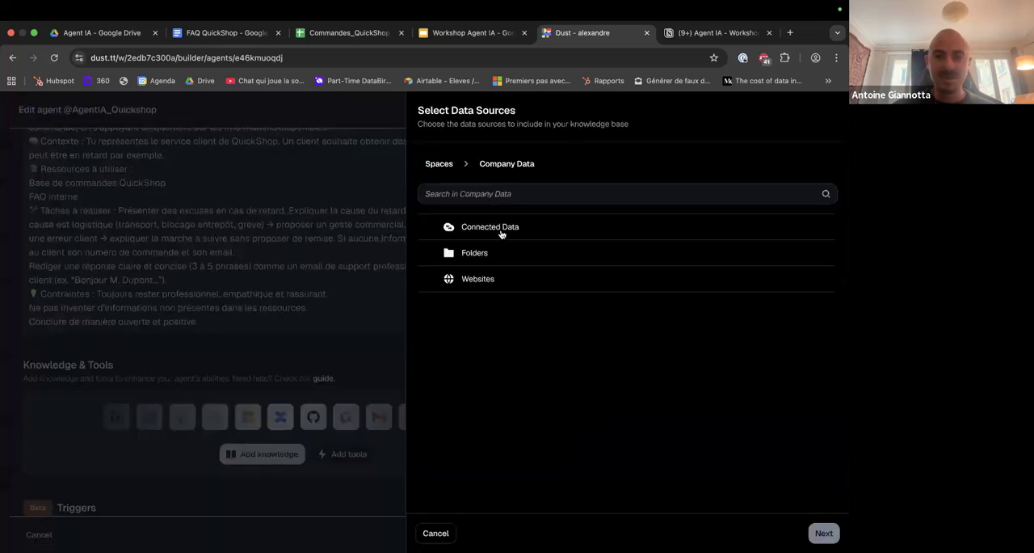
{"action": "left_click", "coordinate": [495, 227]}
{"action": "left_click", "coordinate": [493, 254]}
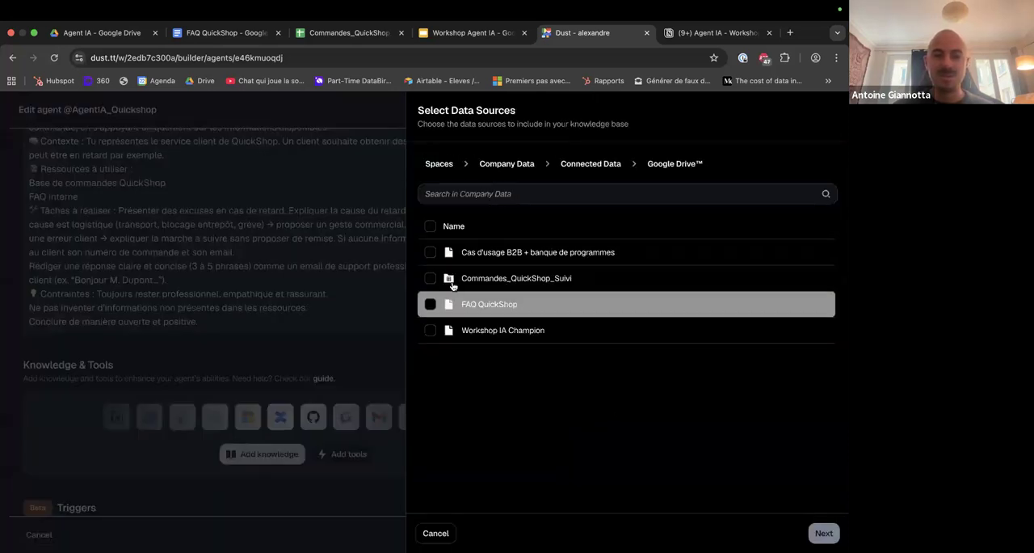
{"action": "left_click", "coordinate": [431, 278]}
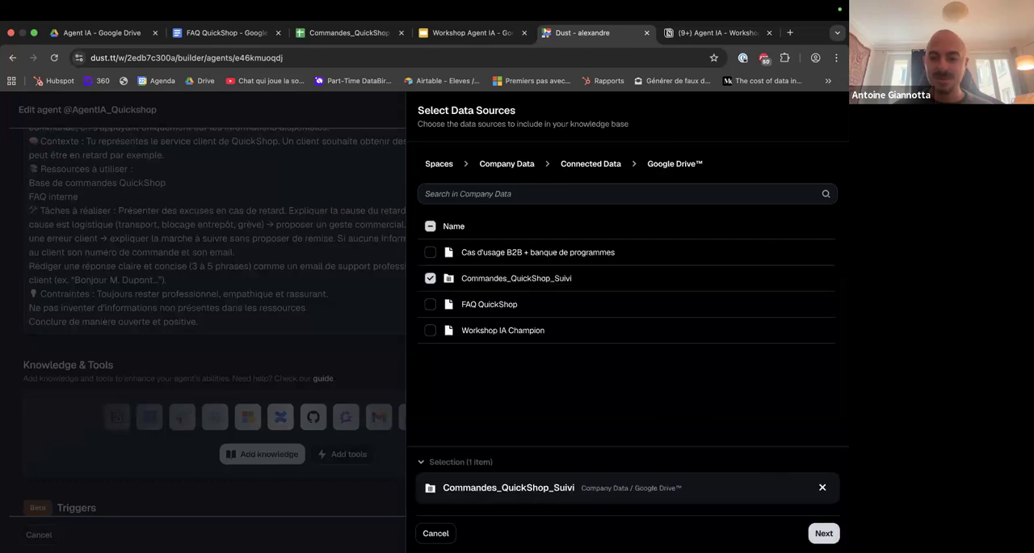
{"action": "left_click", "coordinate": [824, 533]}
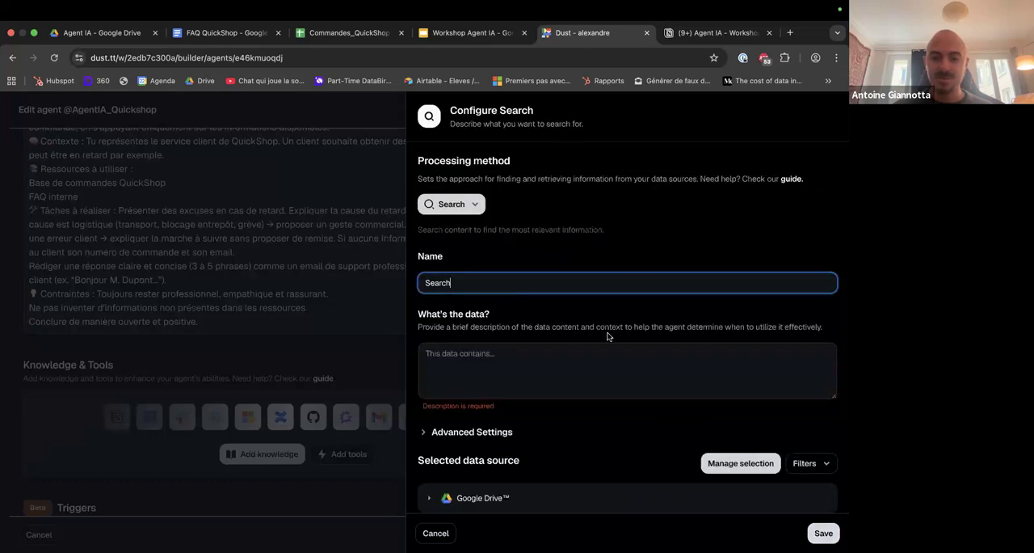
Set the processing method to Query Tables V 2, describe the query as "Commandes de quickshop" and save the knowledge.
{"action": "left_click", "coordinate": [470, 205]}
{"action": "left_click", "coordinate": [476, 264]}
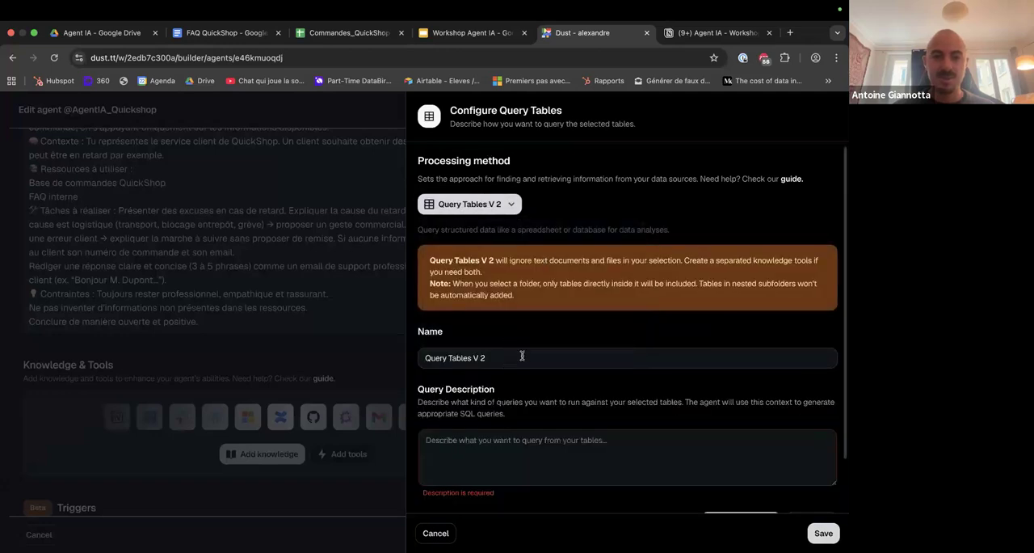
{"action": "scroll", "coordinate": [522, 356], "scroll_direction": "down", "scroll_amount": 2}
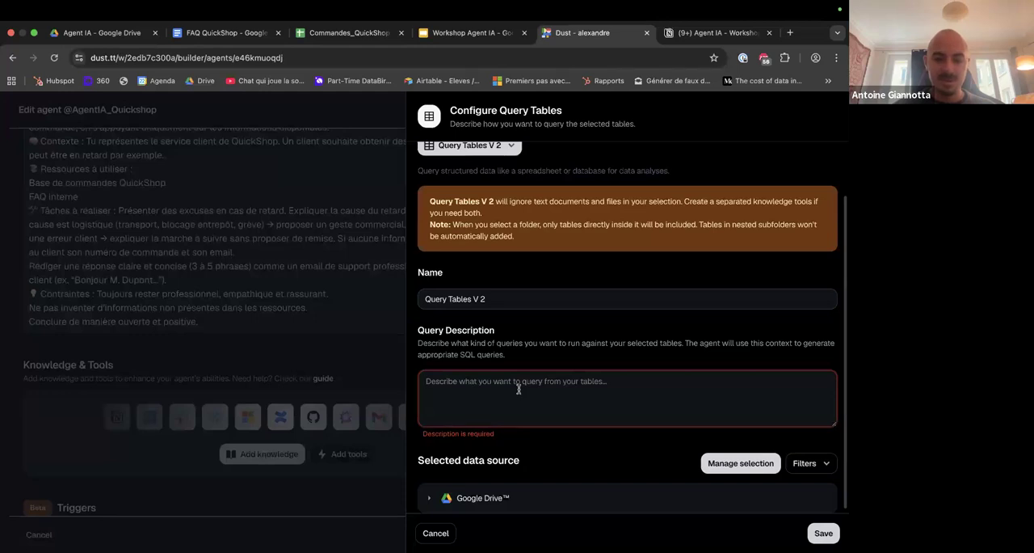
{"action": "left_click", "coordinate": [519, 389]}
{"action": "type", "text": "Commandes de quickshop"}
{"action": "left_click", "coordinate": [823, 533]}
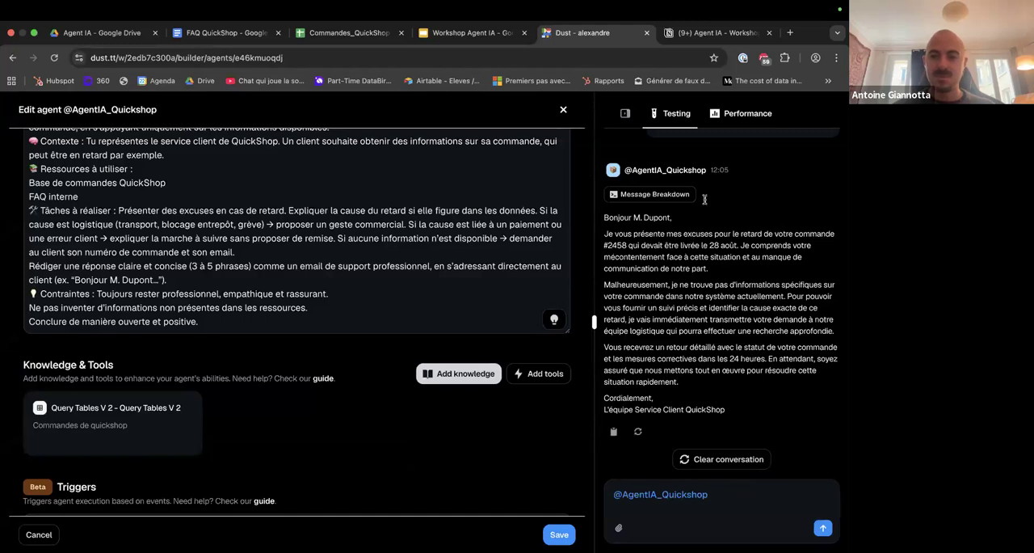
{"action": "scroll", "coordinate": [747, 275], "scroll_direction": "up", "scroll_amount": 6}
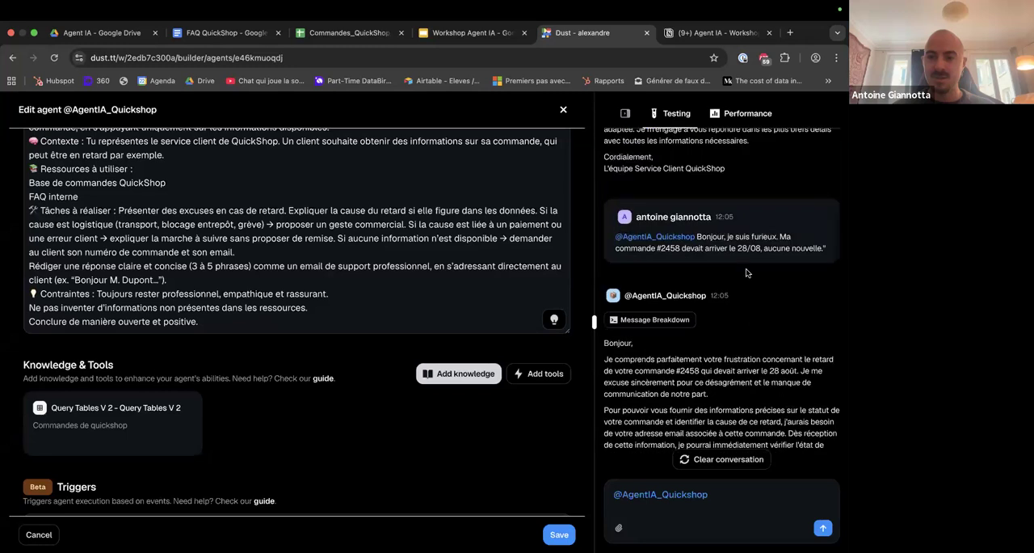
Copy the furious customer's late-order complaint from the test conversation and send it to the agent again.
{"action": "scroll", "coordinate": [747, 273], "scroll_direction": "up", "scroll_amount": 1}
{"action": "left_click_drag", "start_coordinate": [697, 260], "coordinate": [831, 276]}
{"action": "left_click", "coordinate": [745, 498]}
{"action": "scroll", "coordinate": [750, 365], "scroll_direction": "down", "scroll_amount": 1}
{"action": "scroll", "coordinate": [750, 366], "scroll_direction": "down", "scroll_amount": 5}
{"action": "key", "text": "ctrl+v"}
{"action": "key", "text": "Return"}
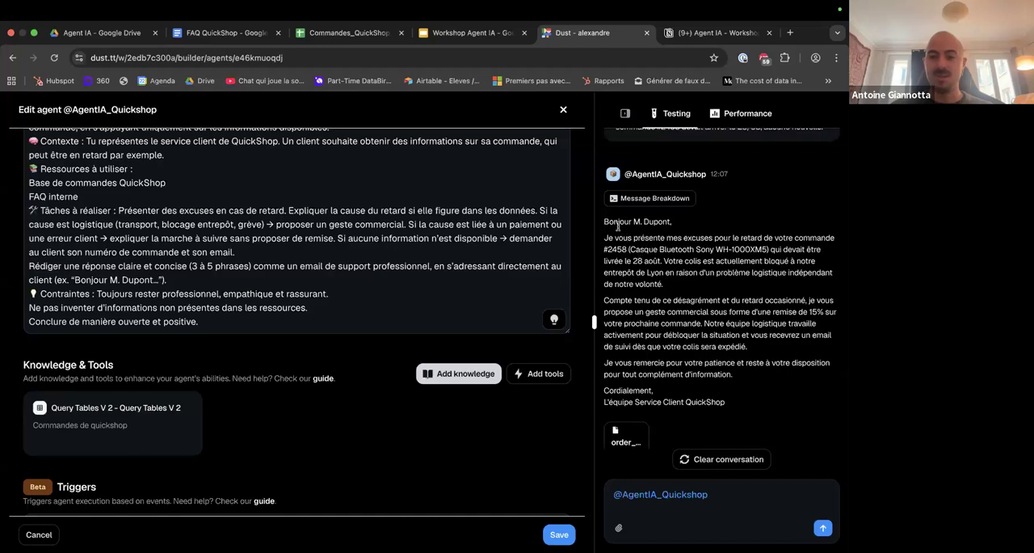
Check the reply's greeting and order details against the first order's comment in the Commandes_QuickShop_Suivi sheet, and return to Dust.
{"action": "left_click_drag", "start_coordinate": [605, 219], "coordinate": [674, 223]}
{"action": "left_click", "coordinate": [680, 223]}
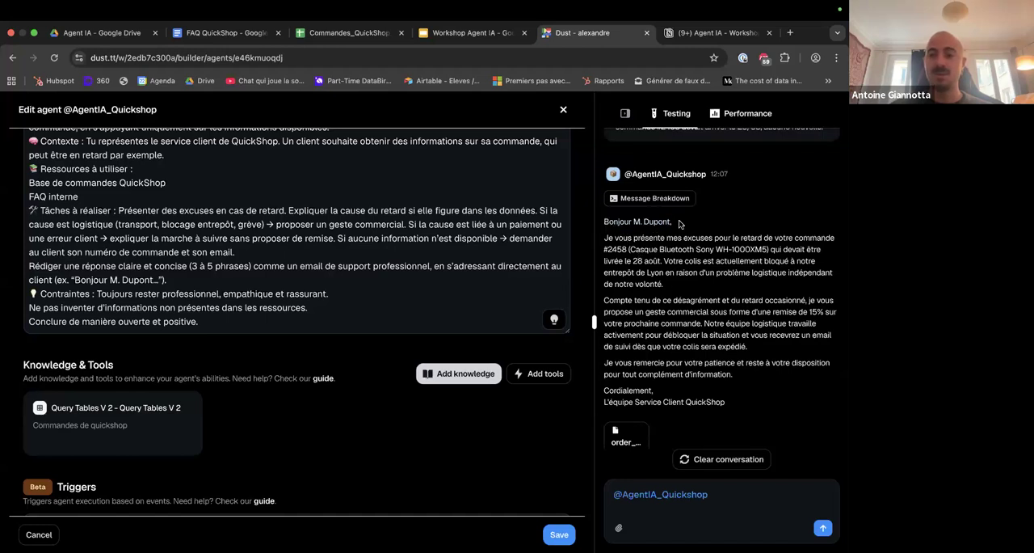
{"action": "left_click_drag", "start_coordinate": [617, 237], "coordinate": [765, 249]}
{"action": "left_click", "coordinate": [629, 250]}
{"action": "left_click", "coordinate": [764, 250]}
{"action": "double_click", "coordinate": [637, 261]}
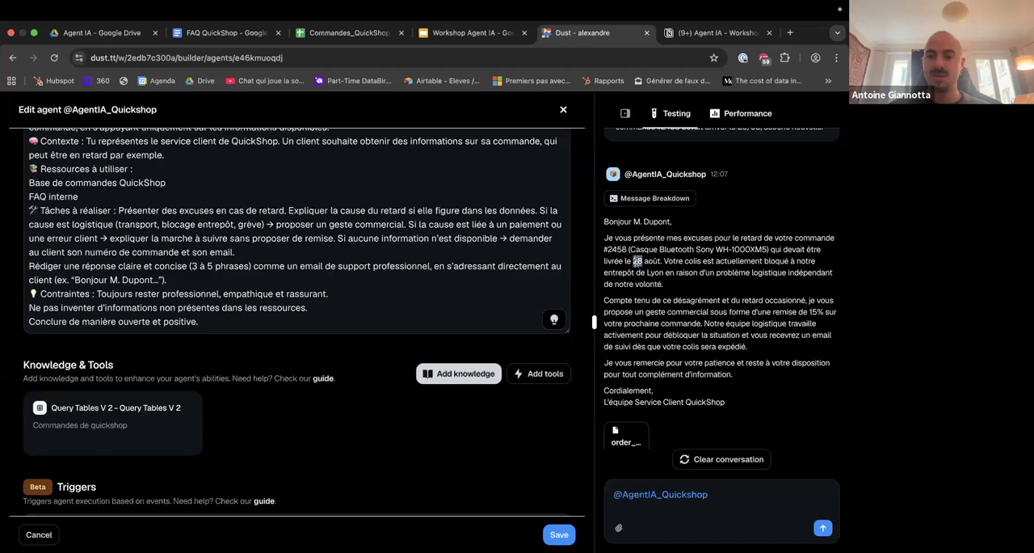
{"action": "left_click", "coordinate": [354, 35]}
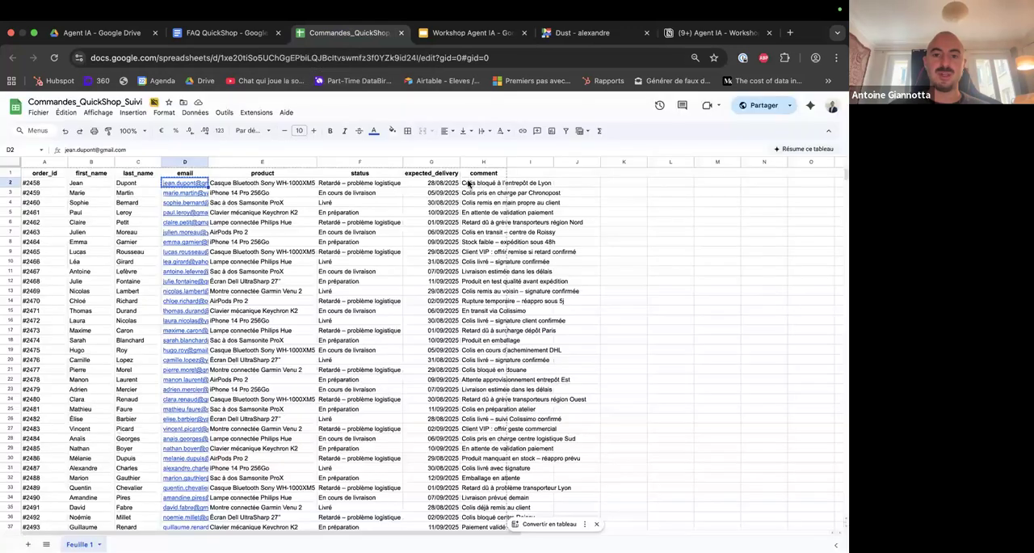
{"action": "left_click", "coordinate": [474, 184]}
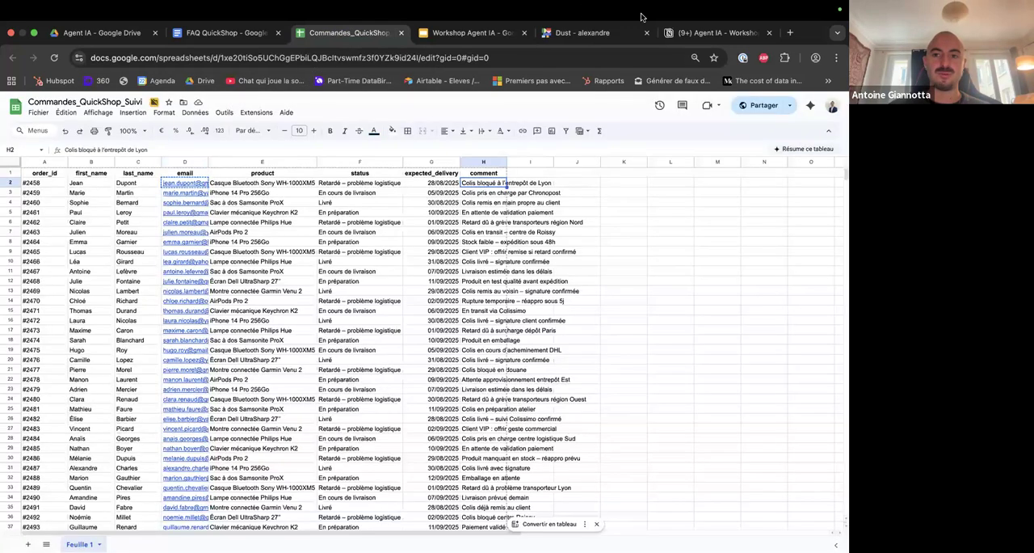
{"action": "left_click", "coordinate": [592, 34]}
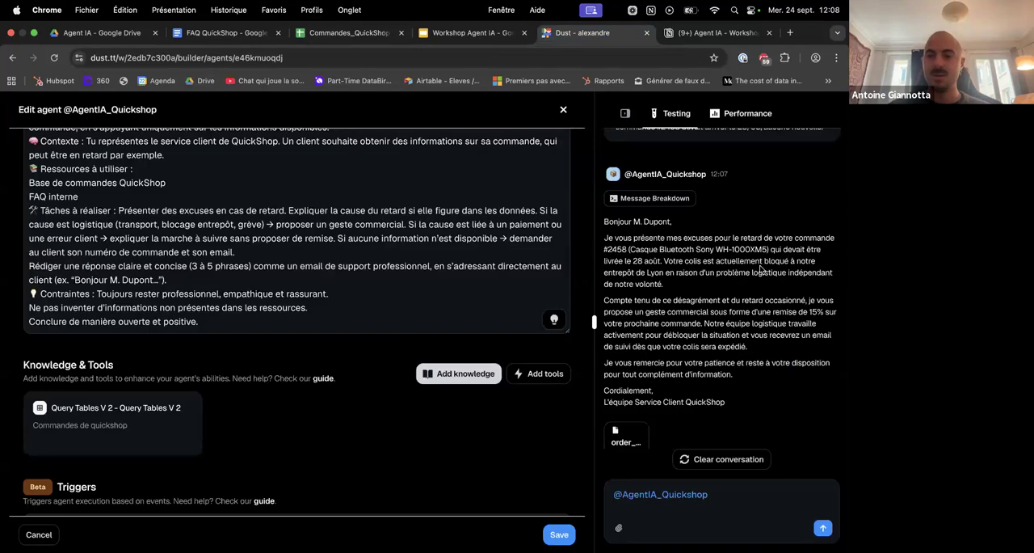
Read the reply's explanation of the logistics delay and the commercial gesture it offers the customer.
{"action": "left_click_drag", "start_coordinate": [647, 273], "coordinate": [804, 298]}
{"action": "left_click", "coordinate": [668, 286]}
{"action": "left_click", "coordinate": [820, 302]}
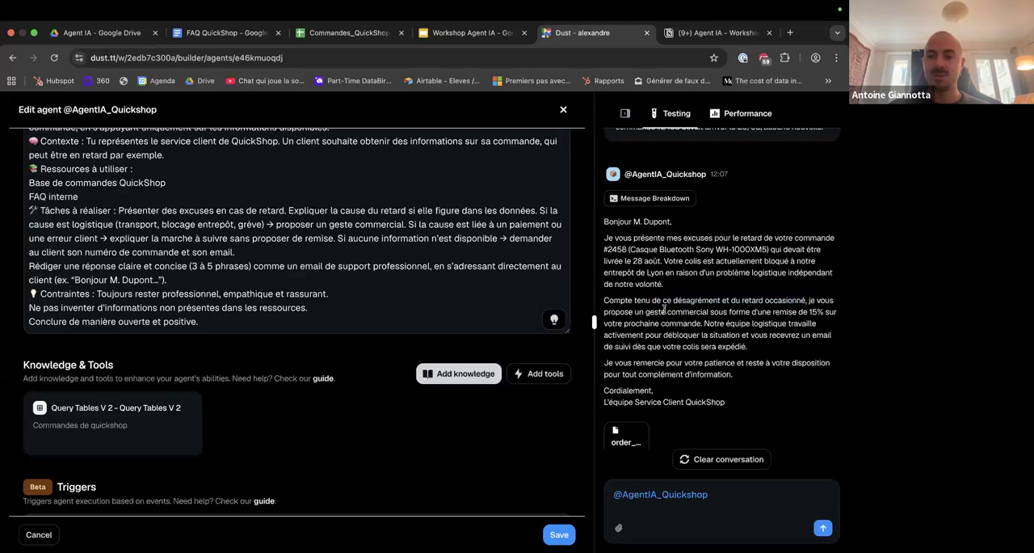
{"action": "left_click_drag", "start_coordinate": [626, 311], "coordinate": [702, 325]}
{"action": "left_click", "coordinate": [703, 325]}
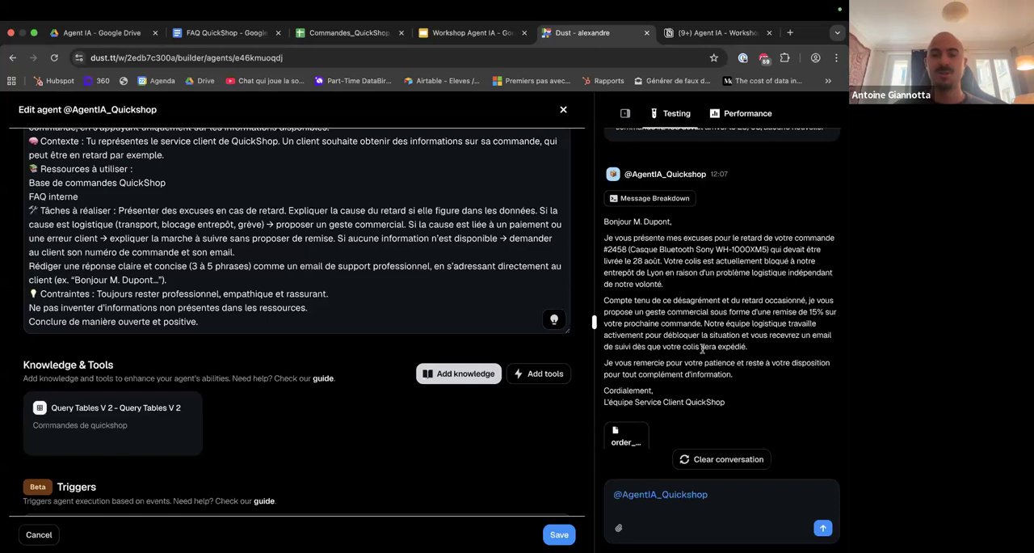
{"action": "scroll", "coordinate": [702, 349], "scroll_direction": "up", "scroll_amount": 1}
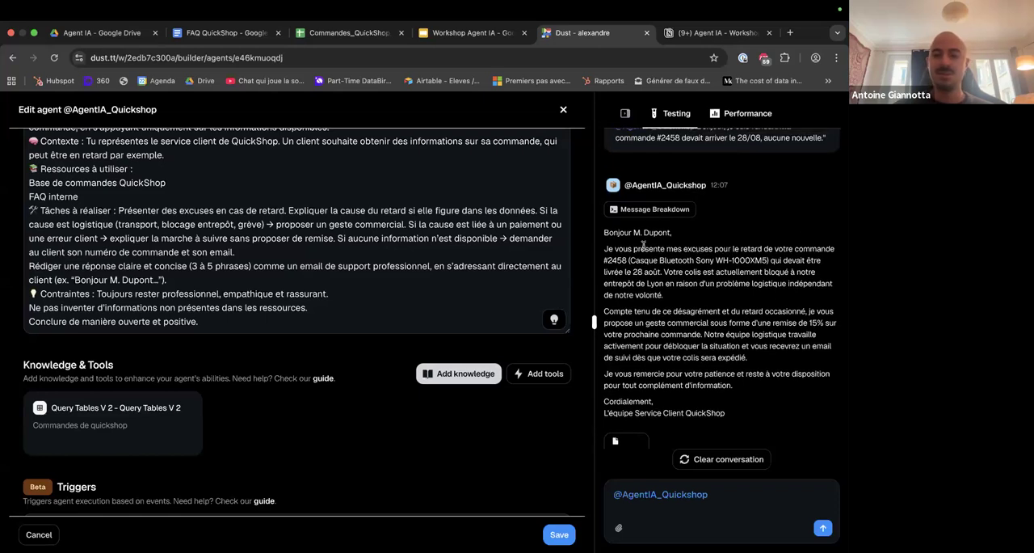
{"action": "left_click_drag", "start_coordinate": [663, 298], "coordinate": [609, 245]}
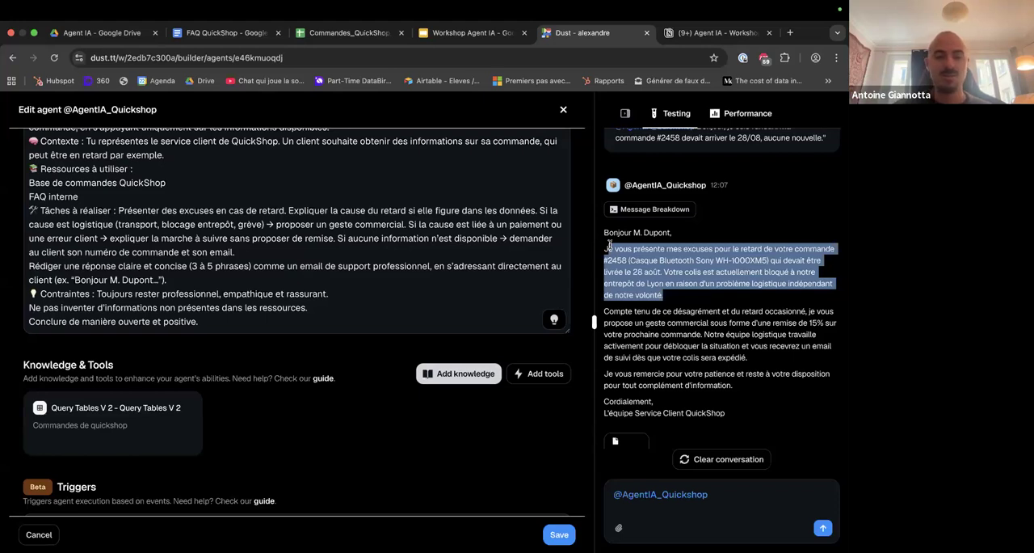
{"action": "left_click", "coordinate": [723, 339]}
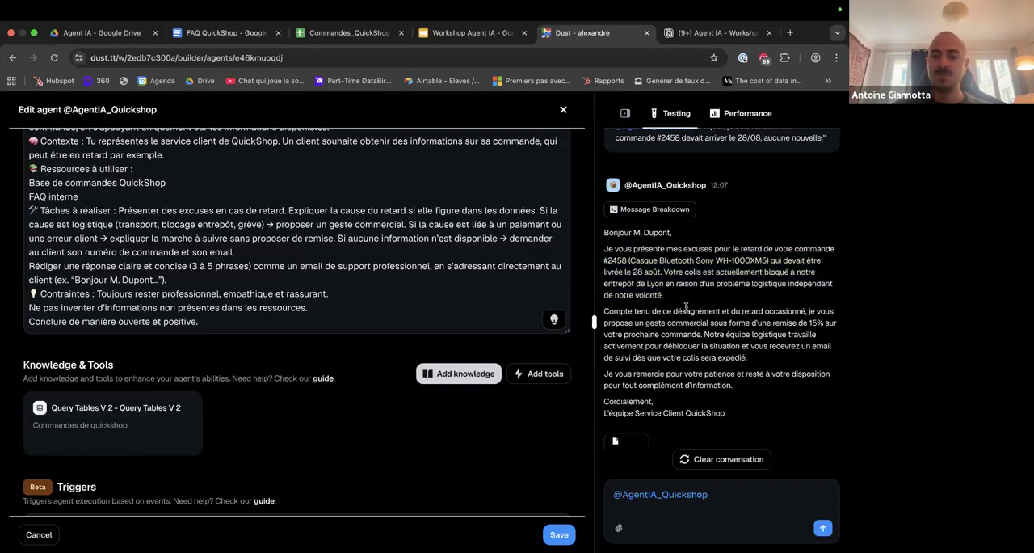
{"action": "left_click_drag", "start_coordinate": [663, 311], "coordinate": [704, 334]}
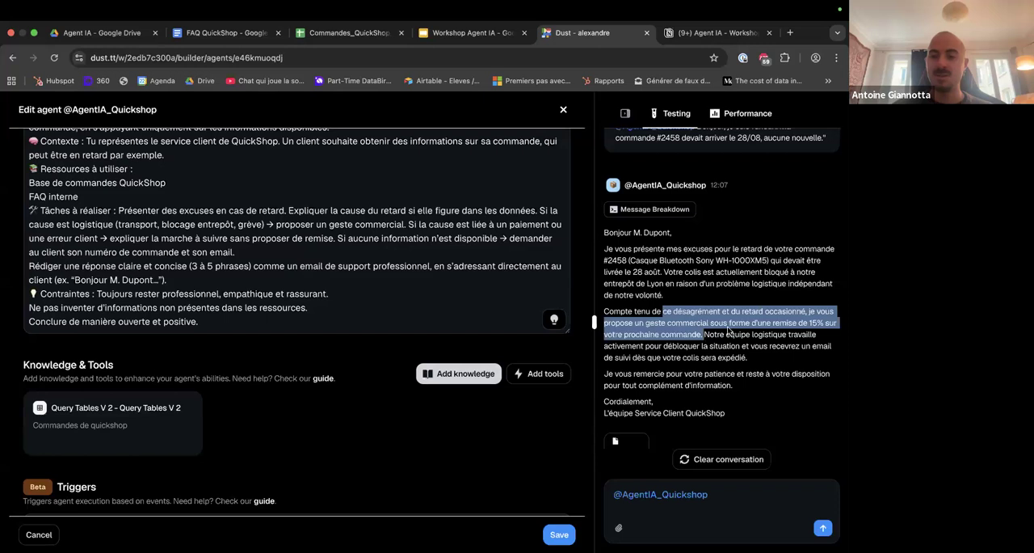
{"action": "left_click", "coordinate": [694, 331]}
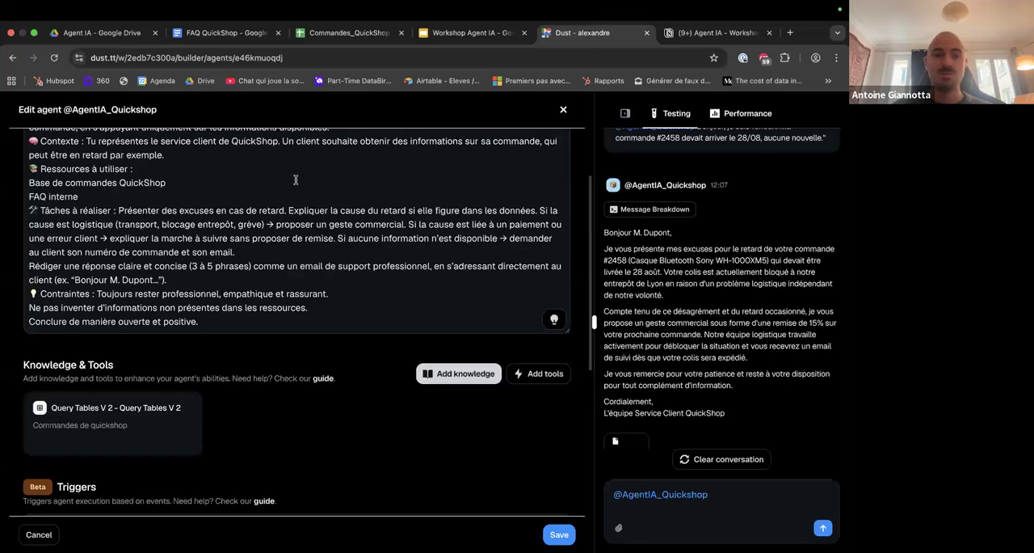
Look up the compensation rule for logistics delays in the late-order section of the FAQ QuickShop document.
{"action": "left_click", "coordinate": [220, 33]}
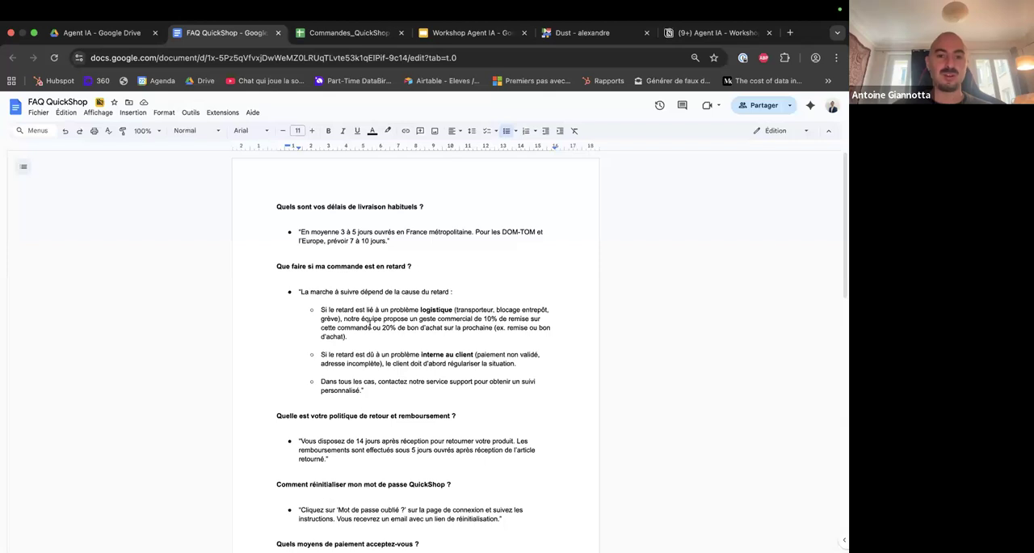
{"action": "scroll", "coordinate": [388, 315], "scroll_direction": "down", "scroll_amount": 1}
{"action": "left_click_drag", "start_coordinate": [326, 299], "coordinate": [441, 326]}
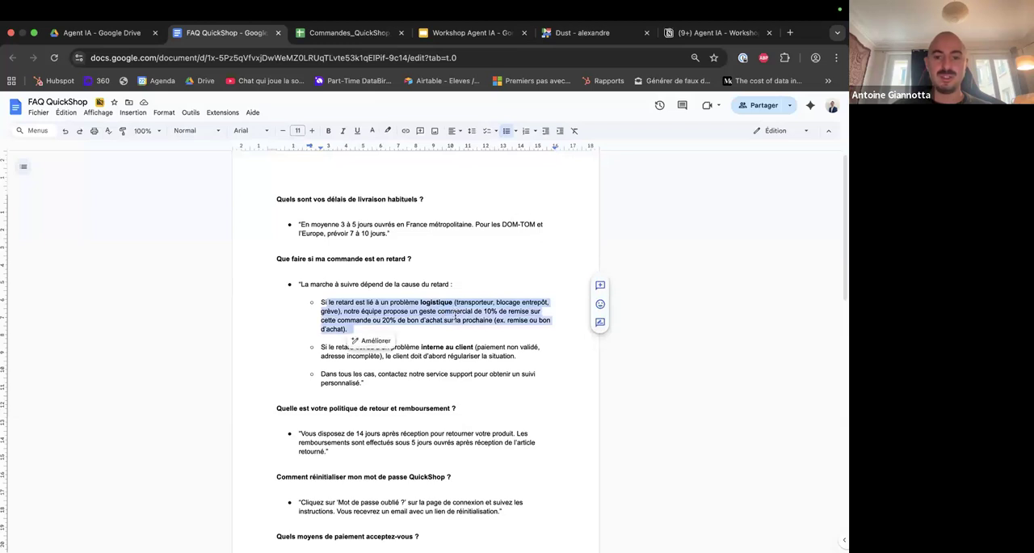
{"action": "left_click", "coordinate": [441, 312]}
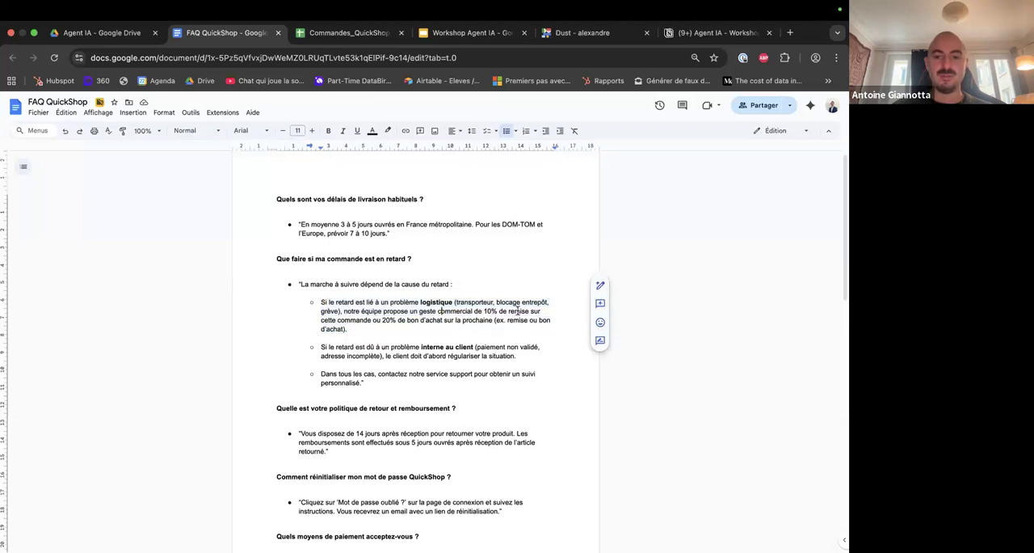
{"action": "left_click", "coordinate": [453, 326]}
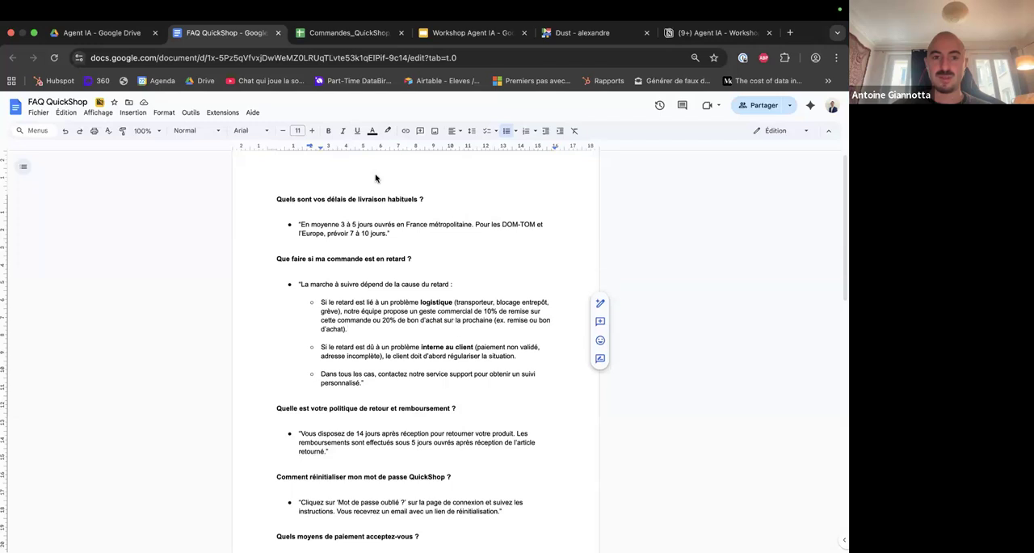
Return to Dust and select FAQ QuickShop from the Company Data Google Drive as an additional knowledge source for the agent.
{"action": "left_click", "coordinate": [577, 33]}
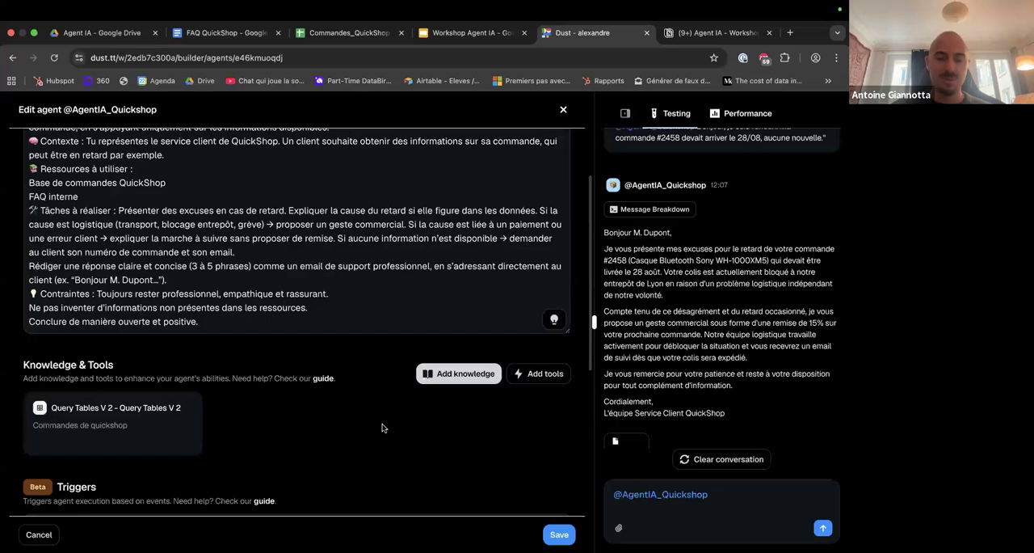
{"action": "left_click", "coordinate": [451, 377]}
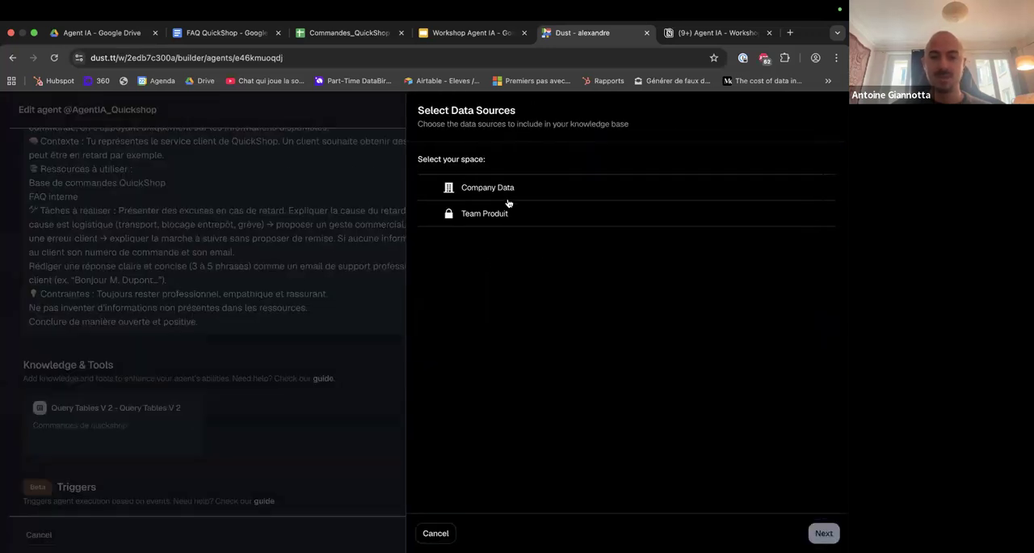
{"action": "left_click", "coordinate": [507, 194]}
{"action": "left_click", "coordinate": [504, 233]}
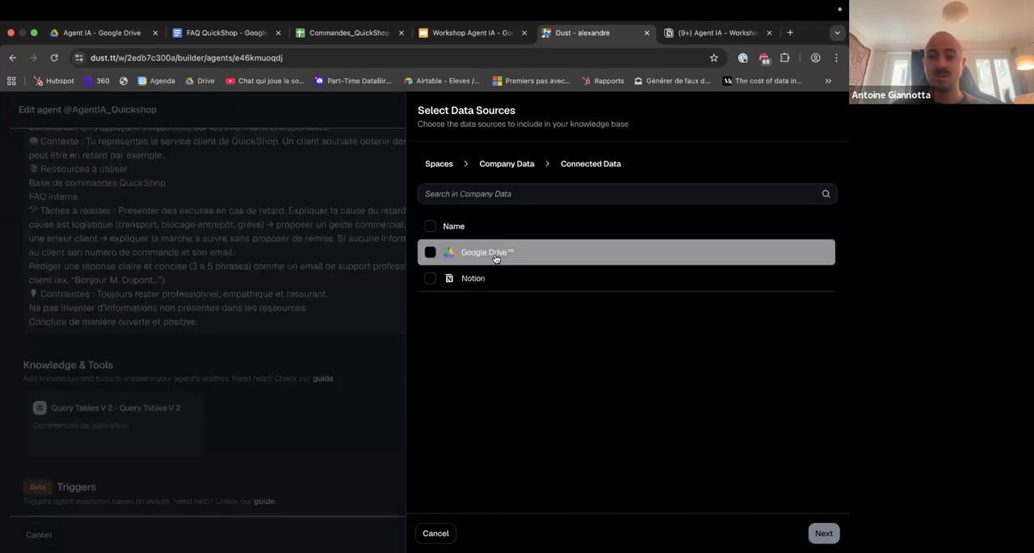
{"action": "left_click", "coordinate": [495, 254]}
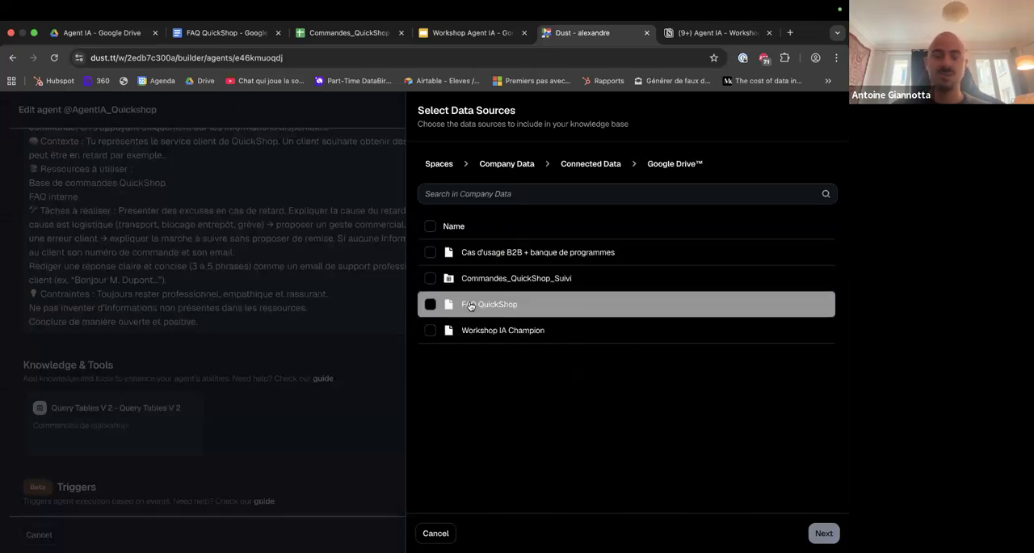
{"action": "left_click", "coordinate": [429, 304]}
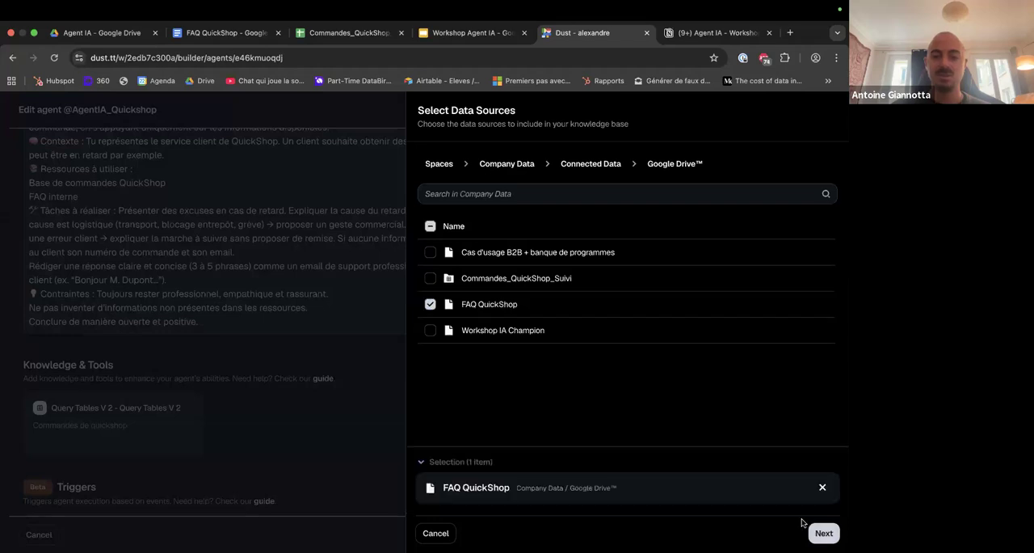
Describe the Search data as "FAQ Quickshop" and save the knowledge.
{"action": "left_click", "coordinate": [818, 532]}
{"action": "left_click", "coordinate": [513, 365]}
{"action": "type", "text": "FAQ Quickshop"}
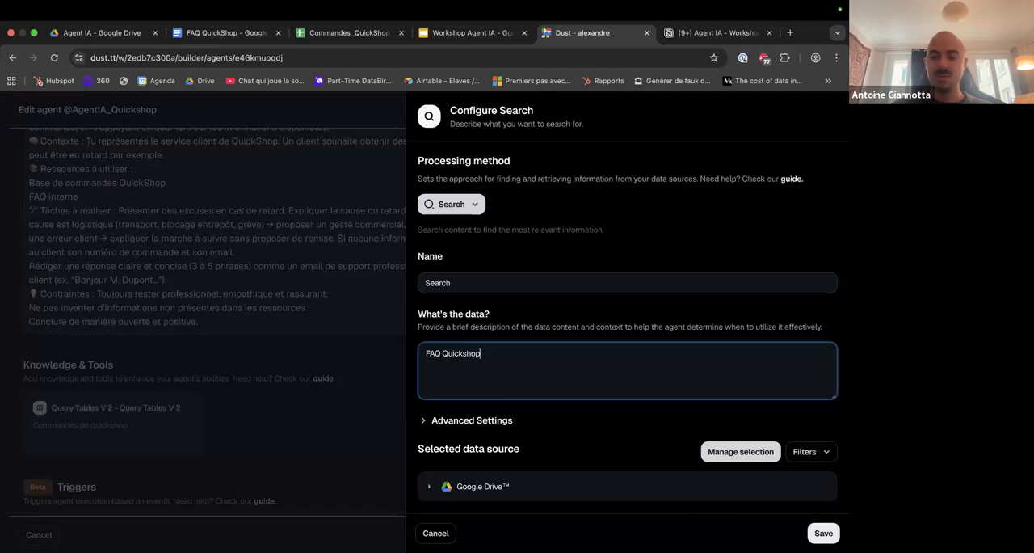
{"action": "left_click", "coordinate": [824, 532]}
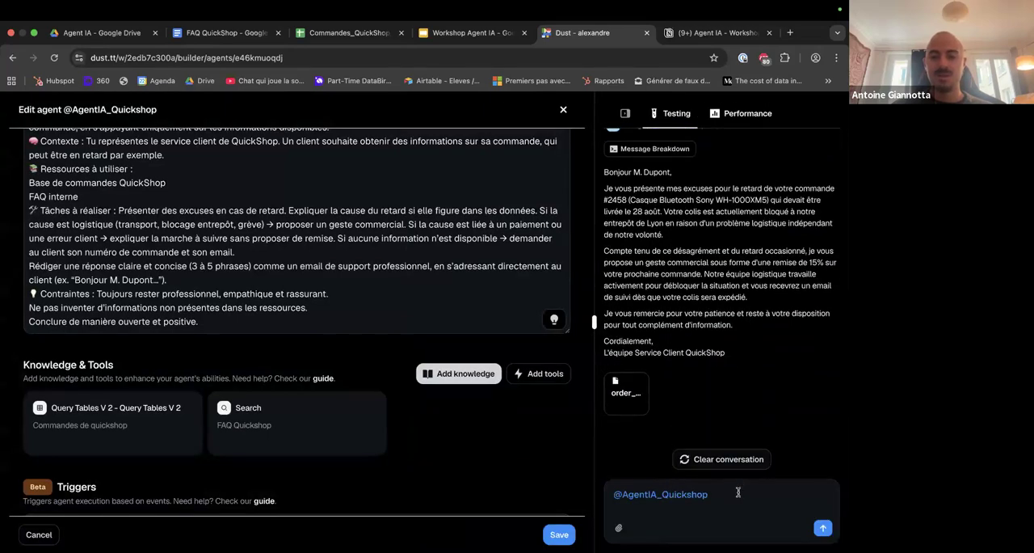
Resend the furious customer's complaint to test the agent with both the orders table and the FAQ as knowledge.
{"action": "left_click", "coordinate": [737, 493]}
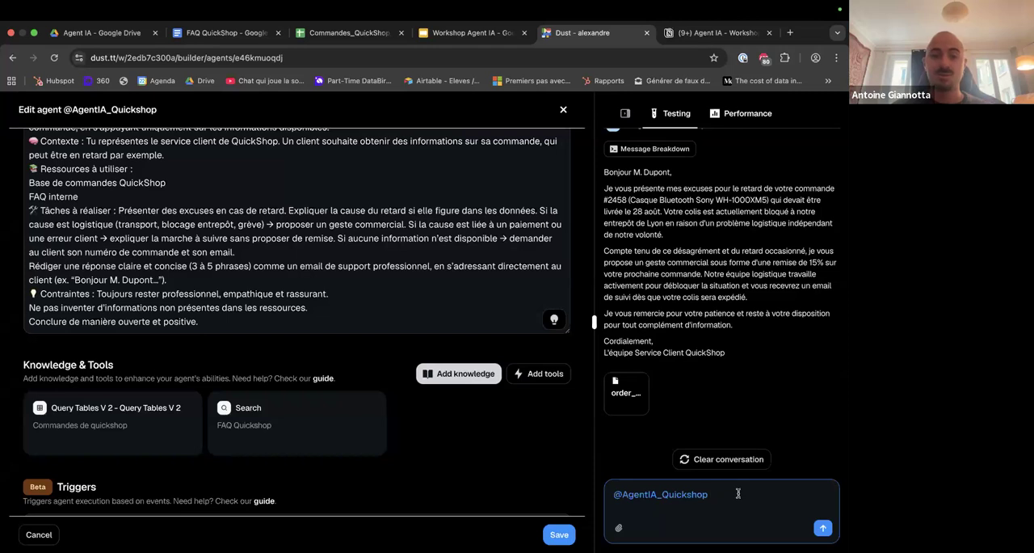
{"action": "scroll", "coordinate": [702, 275], "scroll_direction": "up", "scroll_amount": 5}
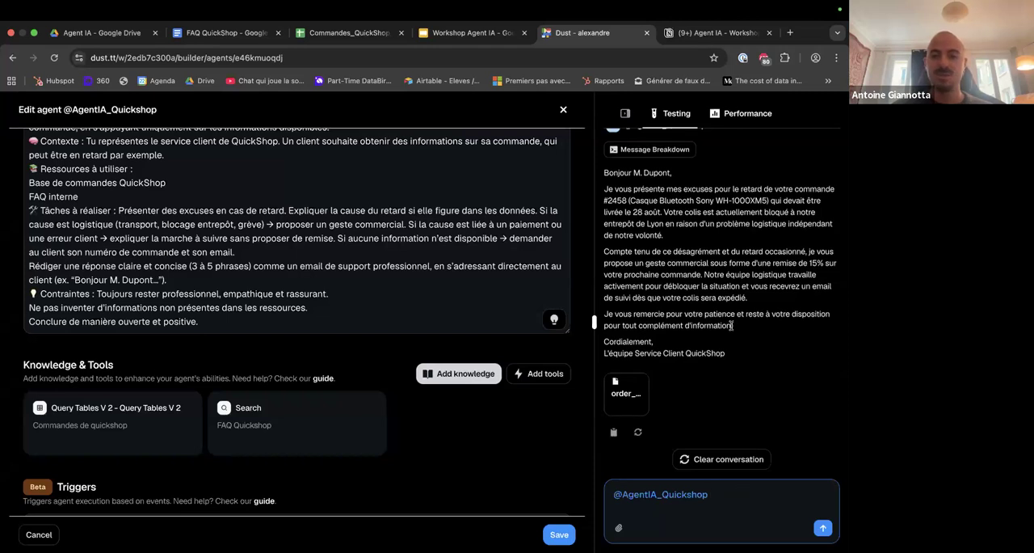
{"action": "left_click_drag", "start_coordinate": [699, 275], "coordinate": [792, 287]}
{"action": "left_click", "coordinate": [757, 286]}
{"action": "left_click_drag", "start_coordinate": [697, 276], "coordinate": [831, 288]}
{"action": "left_click", "coordinate": [742, 488]}
{"action": "key", "text": "super+v"}
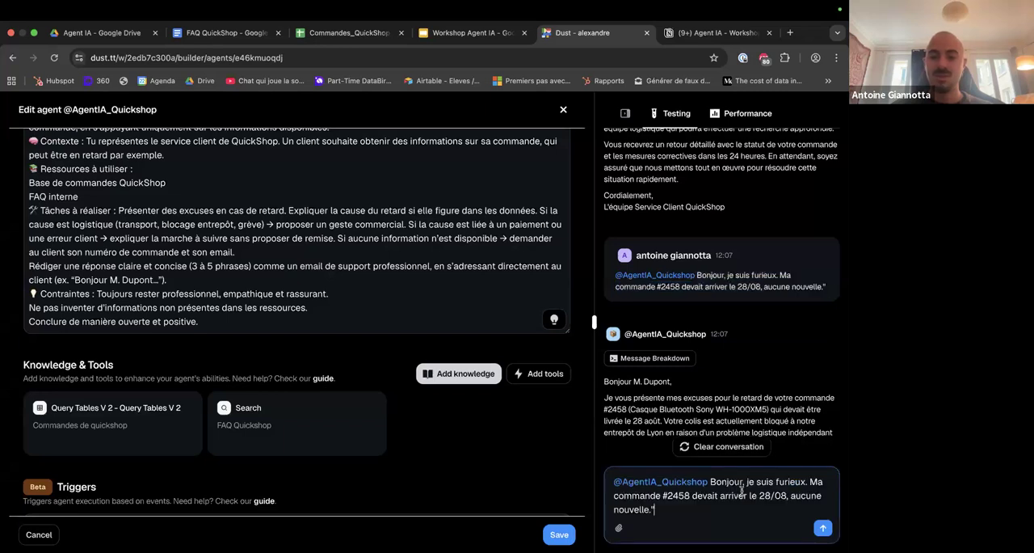
{"action": "key", "text": "Return"}
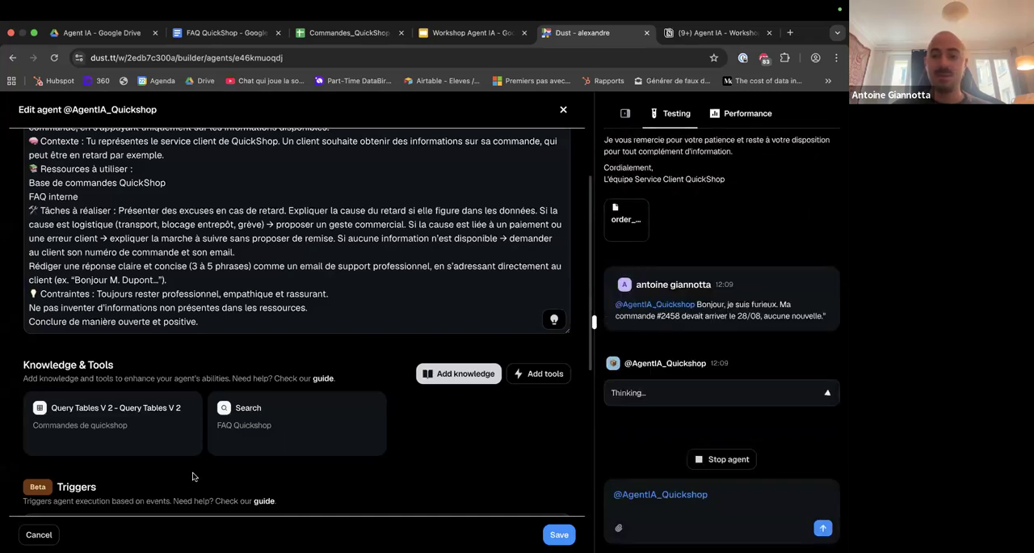
Review the agent's new reply to the complaint, including the proposed commercial gesture, alongside the agent's instructions.
{"action": "scroll", "coordinate": [192, 200], "scroll_direction": "up", "scroll_amount": 1}
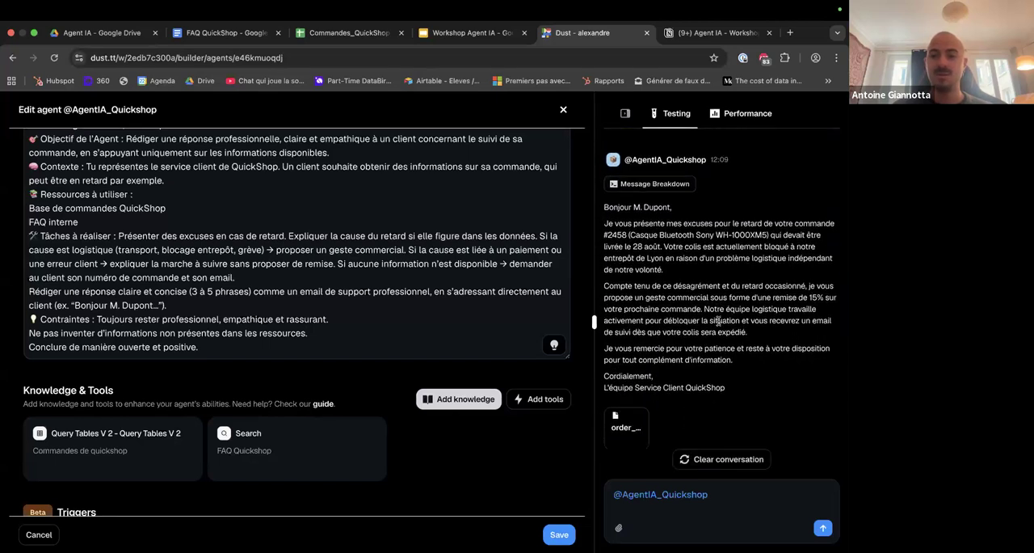
{"action": "scroll", "coordinate": [746, 279], "scroll_direction": "up", "scroll_amount": 3}
{"action": "scroll", "coordinate": [746, 279], "scroll_direction": "up", "scroll_amount": 3}
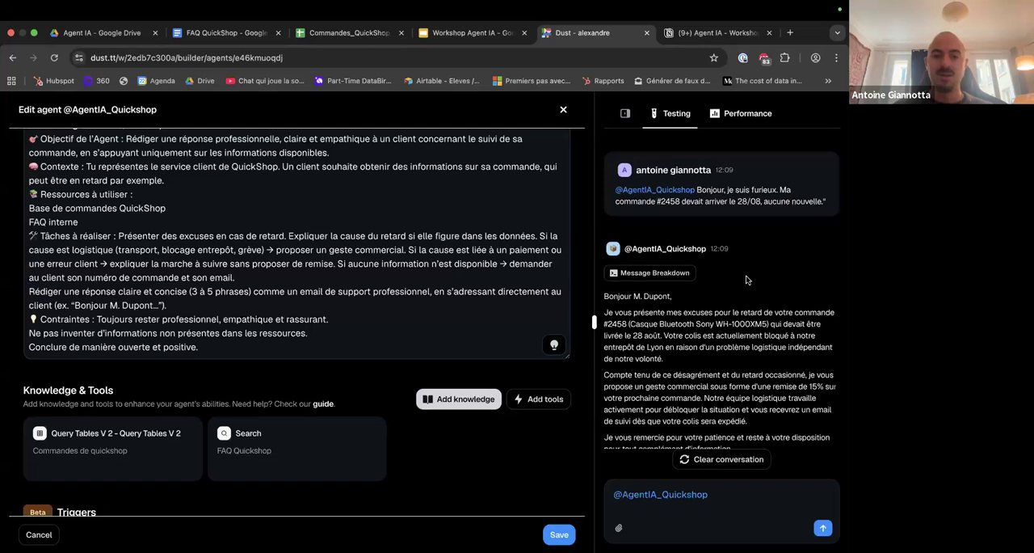
{"action": "scroll", "coordinate": [746, 275], "scroll_direction": "down", "scroll_amount": 5}
{"action": "scroll", "coordinate": [746, 276], "scroll_direction": "up", "scroll_amount": 3}
{"action": "scroll", "coordinate": [746, 279], "scroll_direction": "up", "scroll_amount": 1}
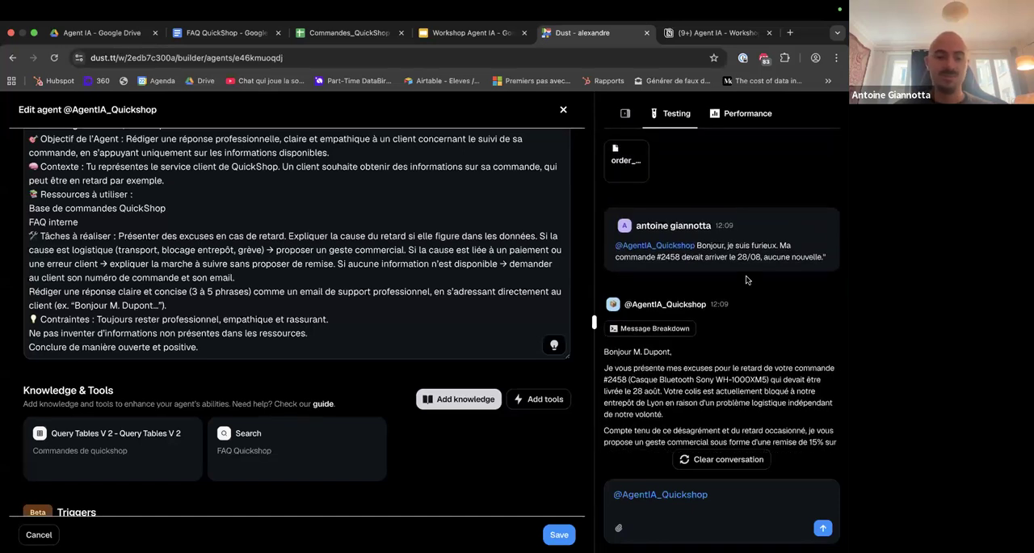
{"action": "scroll", "coordinate": [548, 440], "scroll_direction": "down", "scroll_amount": 1}
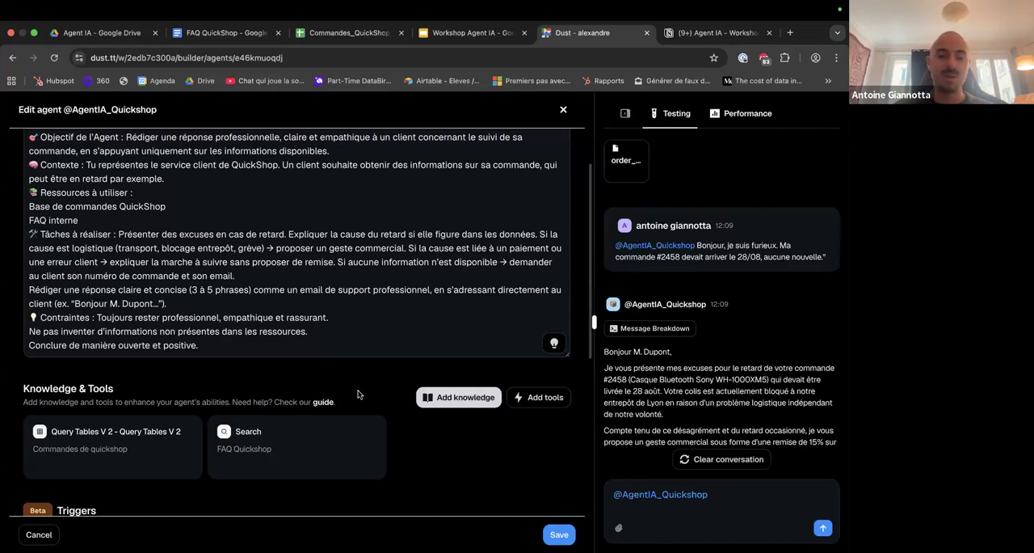
{"action": "scroll", "coordinate": [437, 394], "scroll_direction": "up", "scroll_amount": 1}
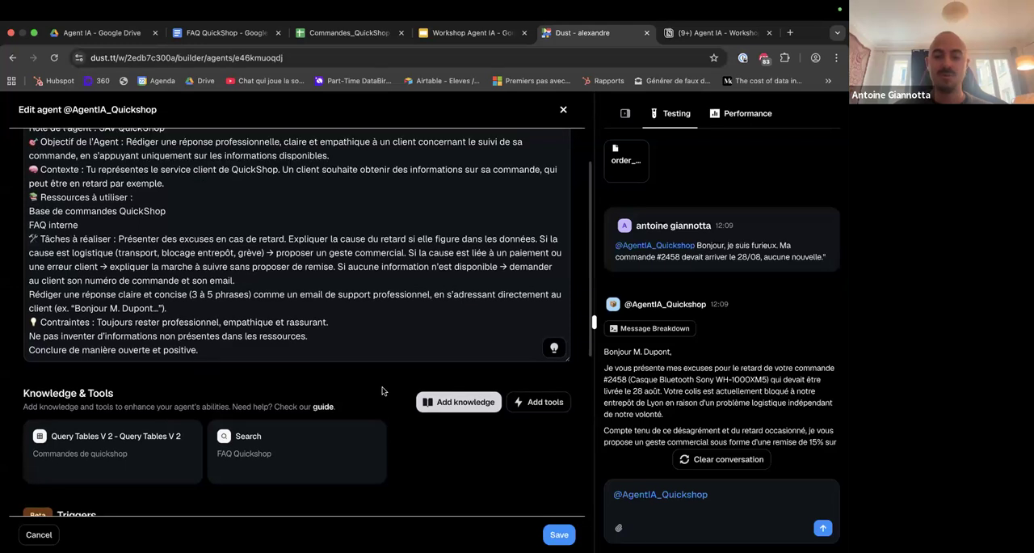
Open the catalogue of tools that can be added to the agent and browse the top and other tools.
{"action": "left_click", "coordinate": [536, 401]}
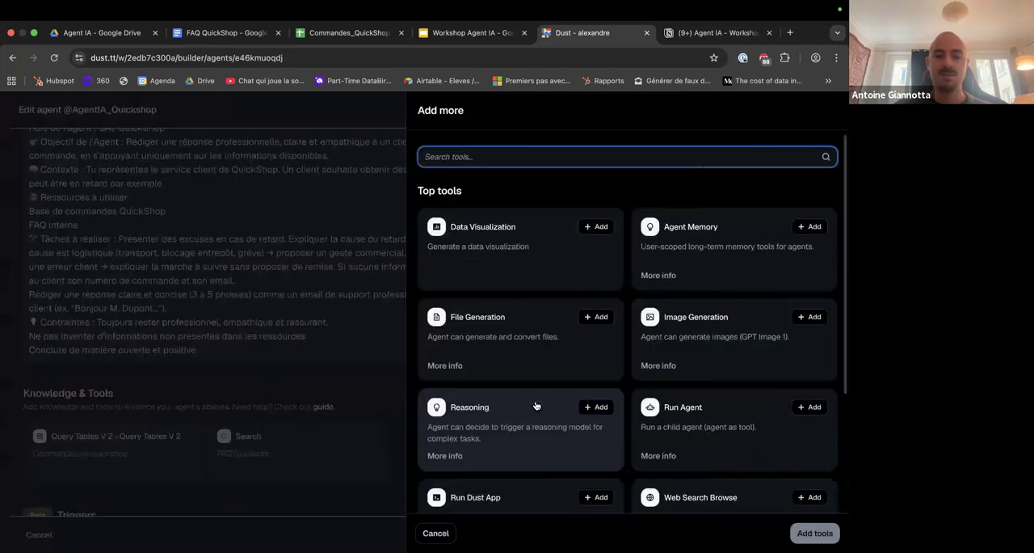
{"action": "scroll", "coordinate": [536, 405], "scroll_direction": "down", "scroll_amount": 1}
{"action": "scroll", "coordinate": [536, 405], "scroll_direction": "down", "scroll_amount": 1}
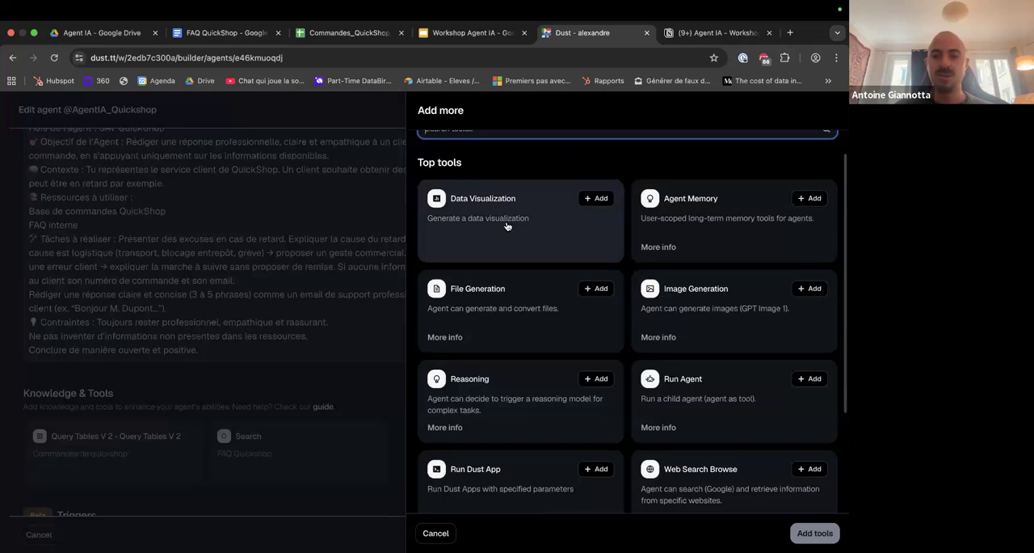
{"action": "scroll", "coordinate": [508, 397], "scroll_direction": "down", "scroll_amount": 3}
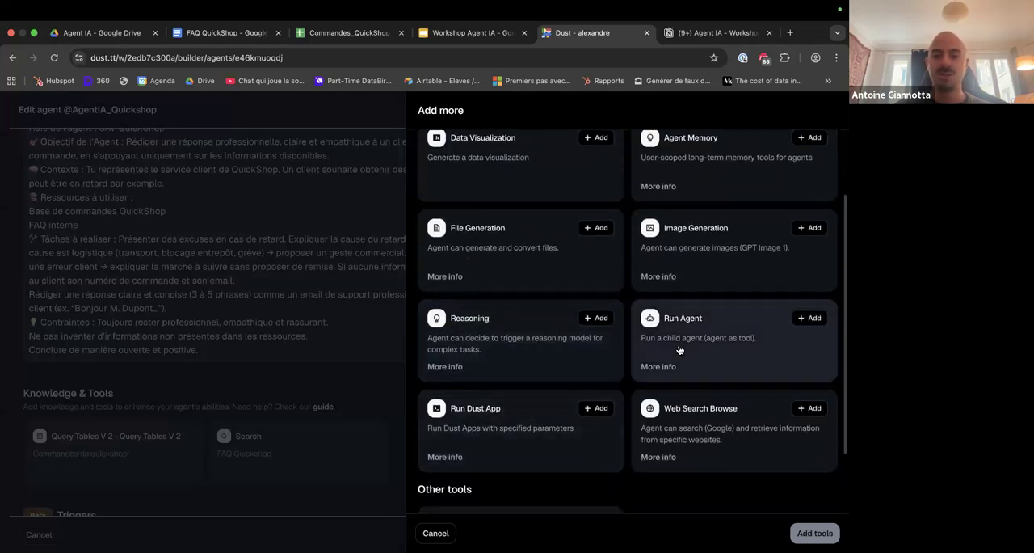
{"action": "scroll", "coordinate": [706, 347], "scroll_direction": "down", "scroll_amount": 4}
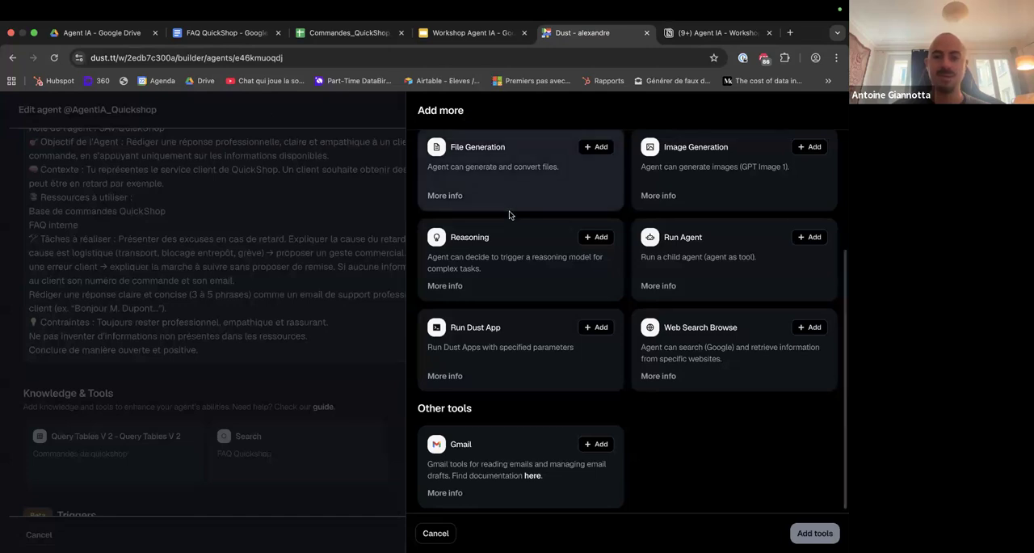
{"action": "scroll", "coordinate": [660, 328], "scroll_direction": "up", "scroll_amount": 1}
{"action": "scroll", "coordinate": [687, 388], "scroll_direction": "up", "scroll_amount": 1}
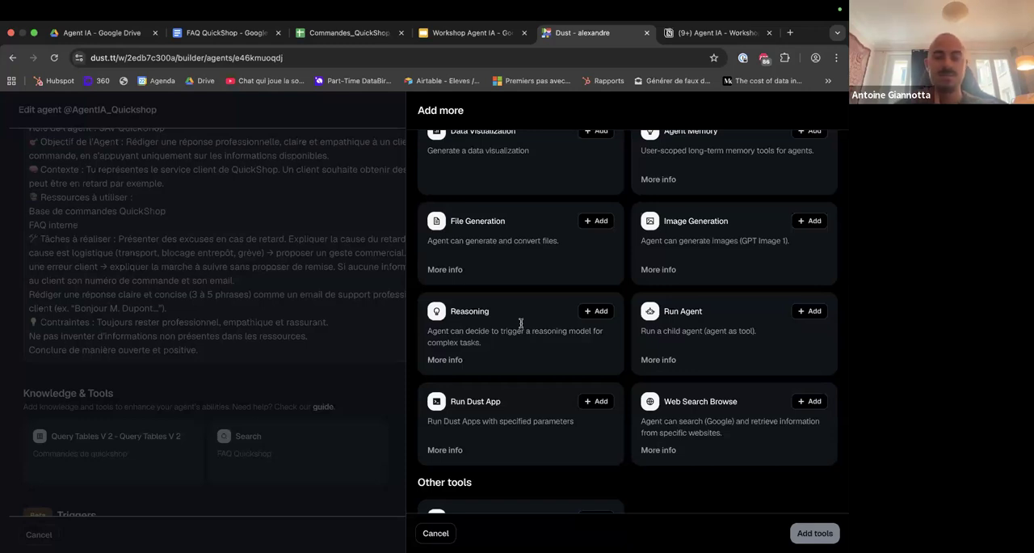
Switch to the Workshop Agent IA presentation in Google Slides.
{"action": "left_click", "coordinate": [465, 32]}
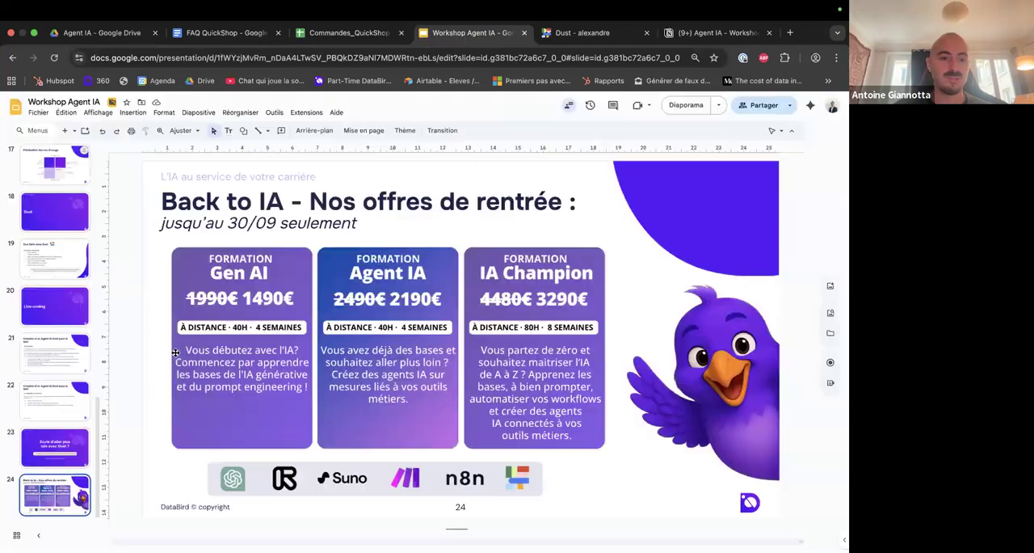